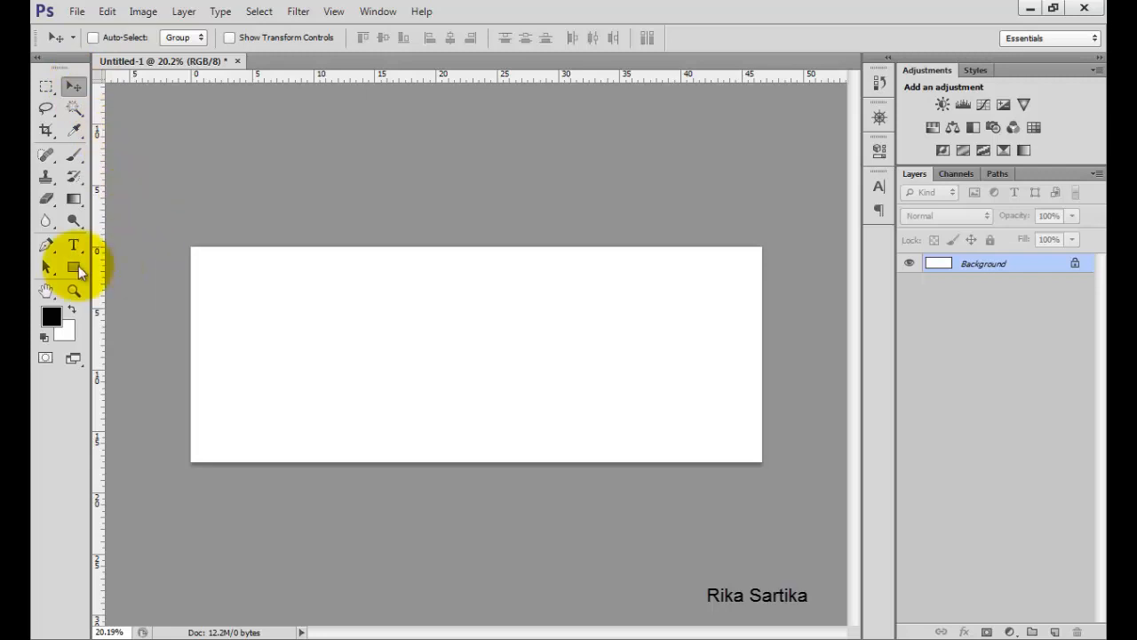
Draw a black rectangle about 1609 × 1423 px over the left half of the banner with the Rectangle Tool.
left_click(74, 267)
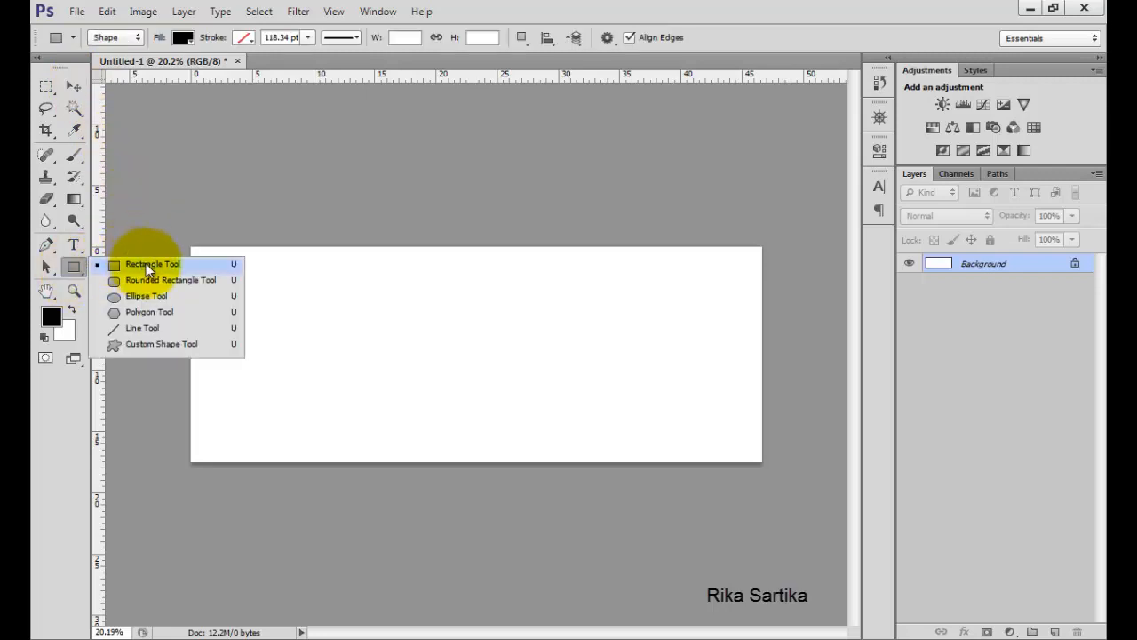
left_click(178, 264)
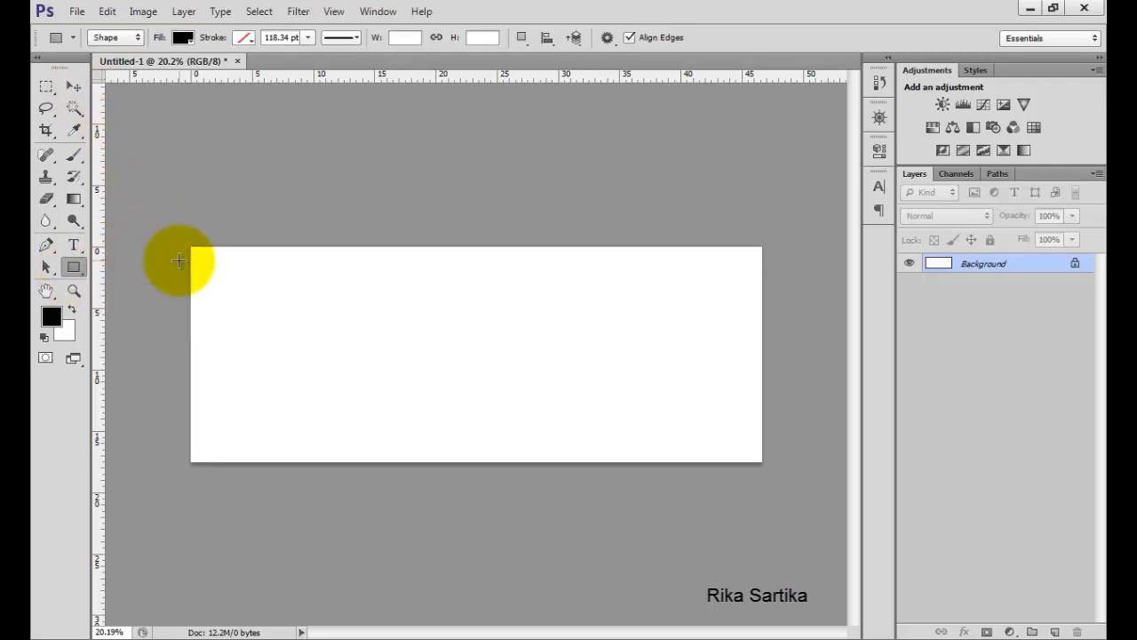
left_click_drag(174, 238, 447, 479)
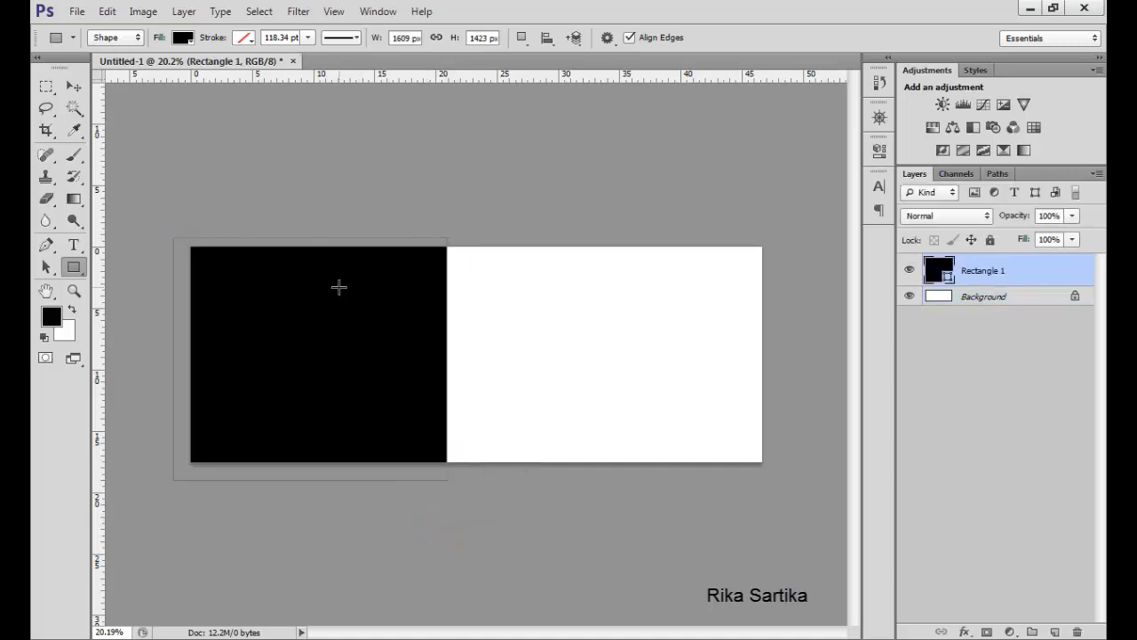
Distort the rectangle path by pulling its bottom-right corner to the right to create a slanted edge, and commit.
left_click(115, 15)
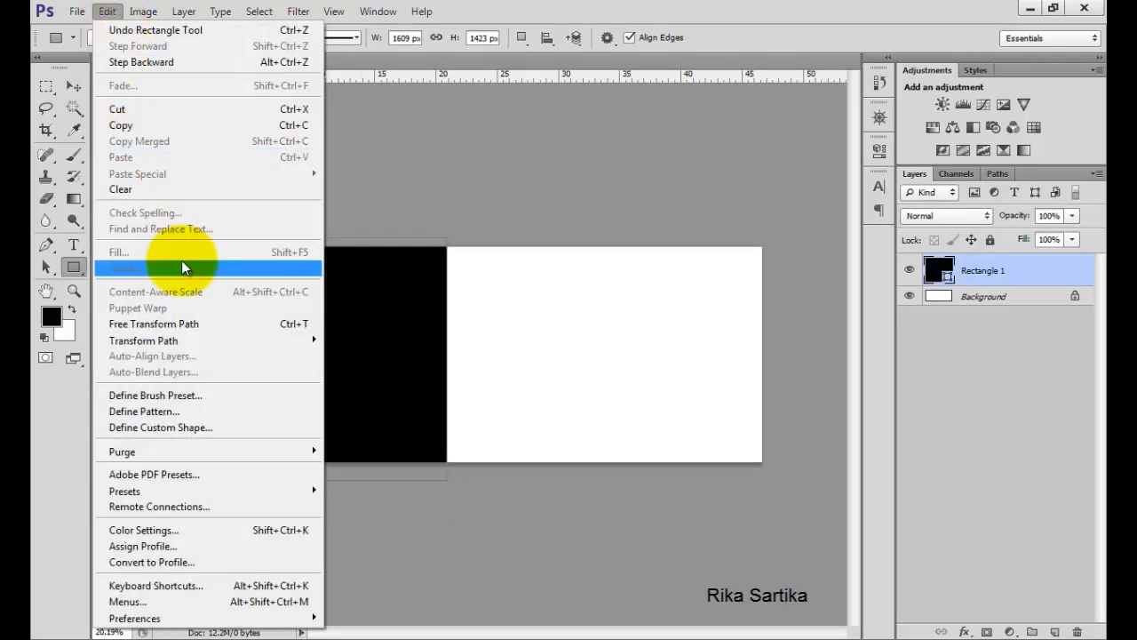
mouse_move(238, 339)
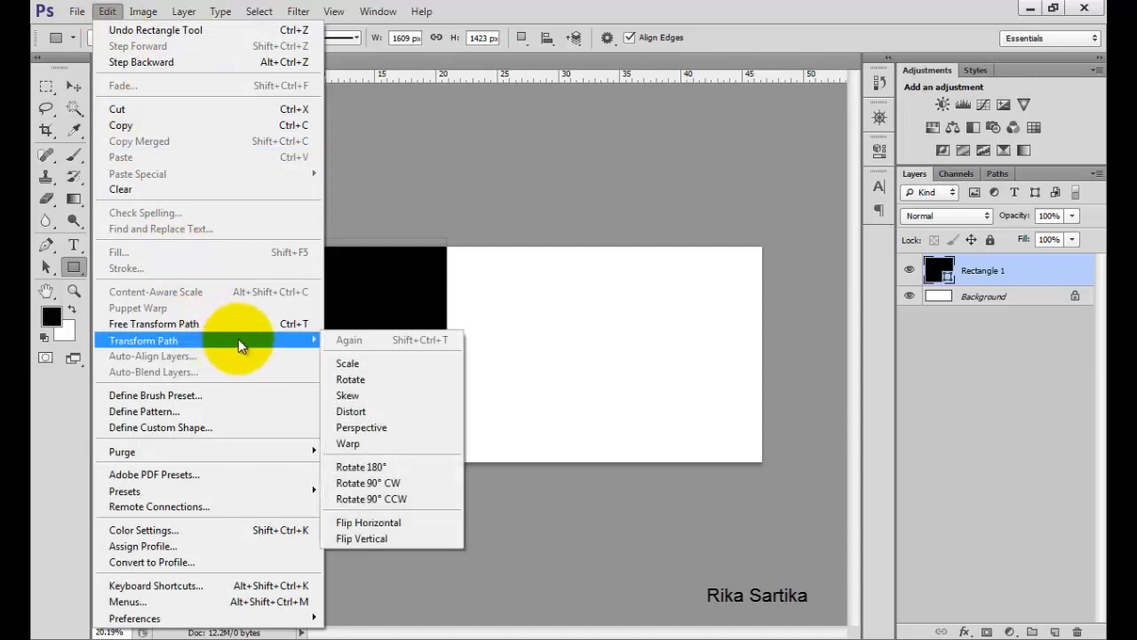
left_click(374, 412)
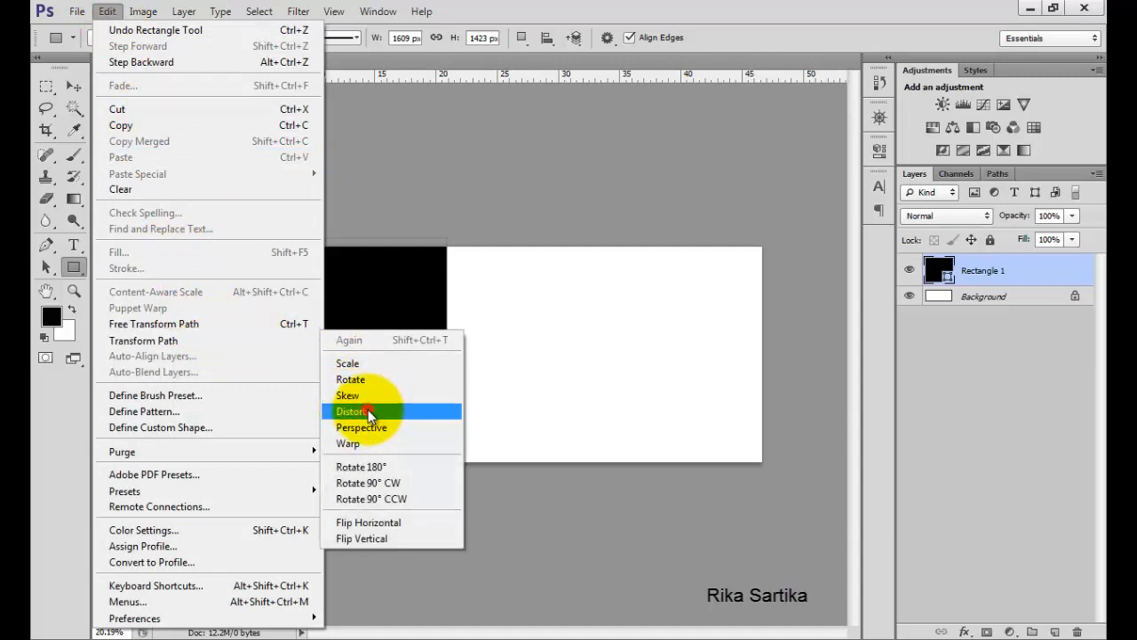
left_click(446, 481)
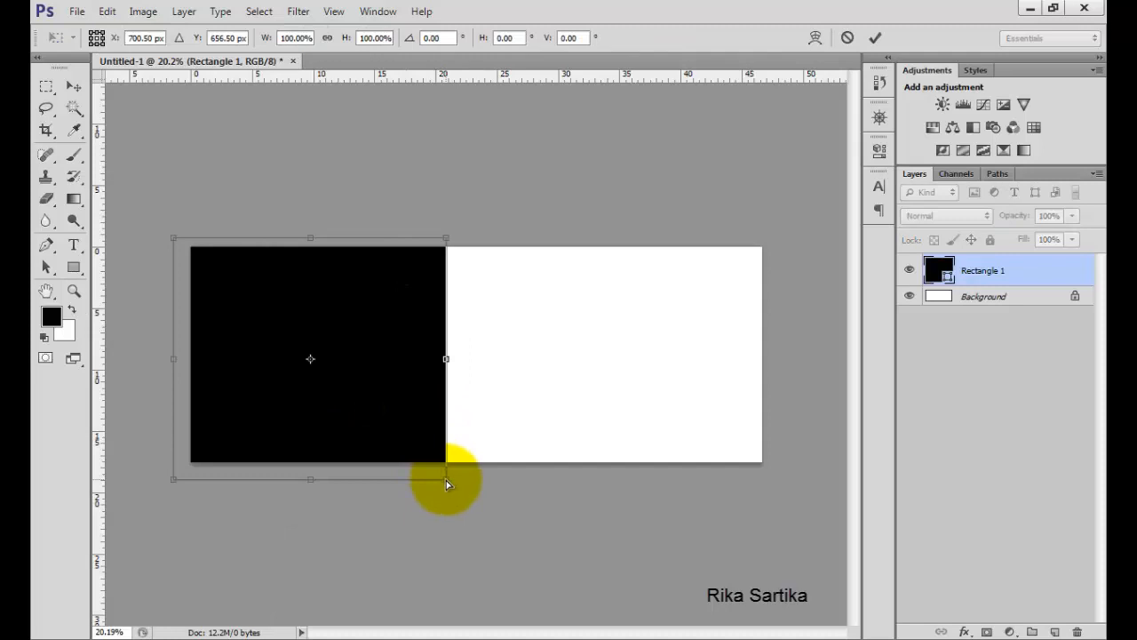
left_click_drag(446, 483, 617, 490)
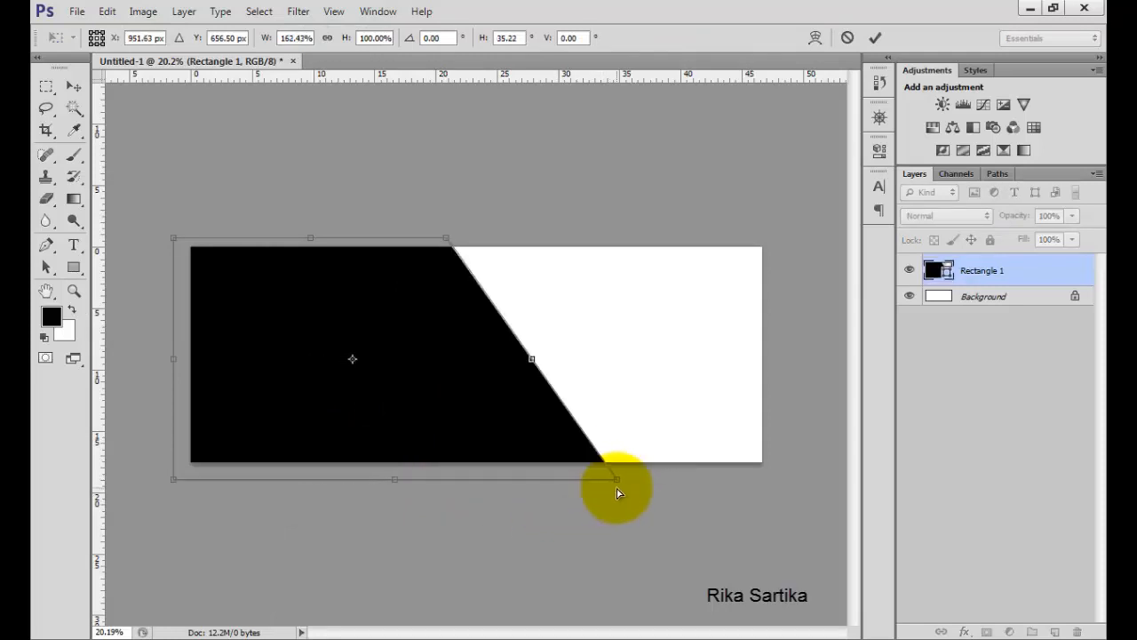
left_click(873, 38)
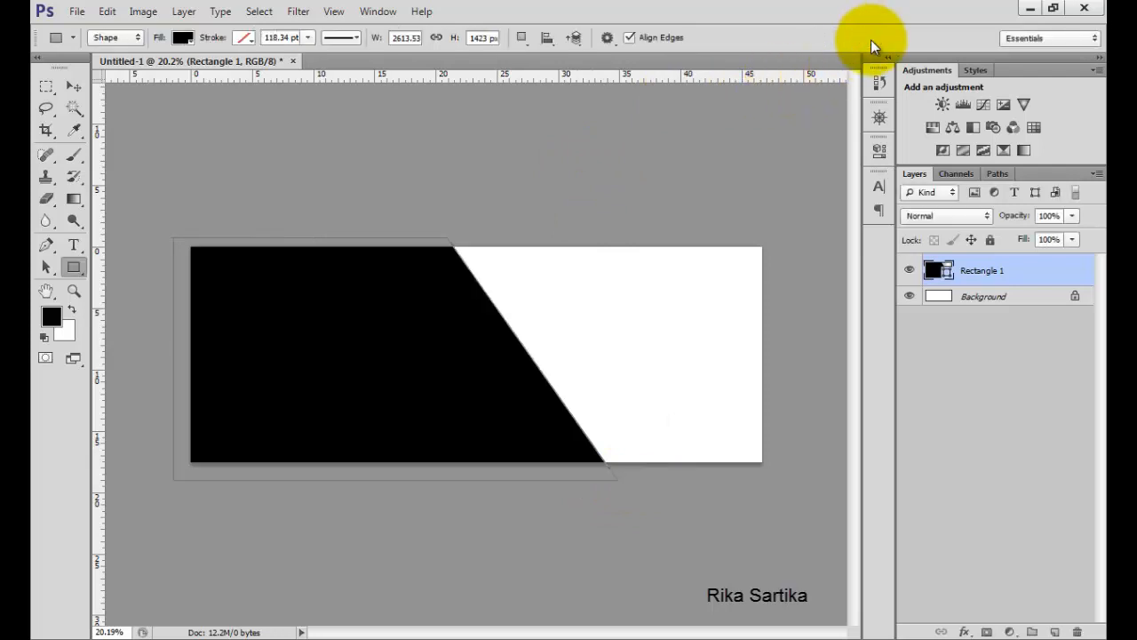
Add a Color Overlay to the rectangle layer using dark gray 292f2d.
double_click(1047, 271)
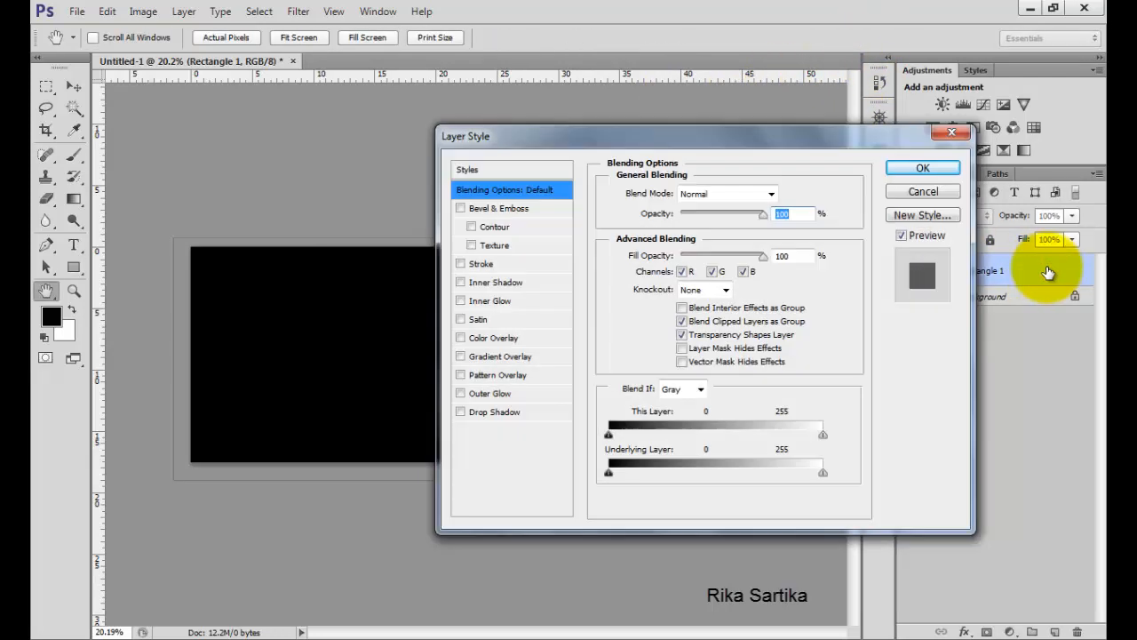
left_click(498, 341)
left_click_drag(675, 137, 780, 81)
left_click(893, 135)
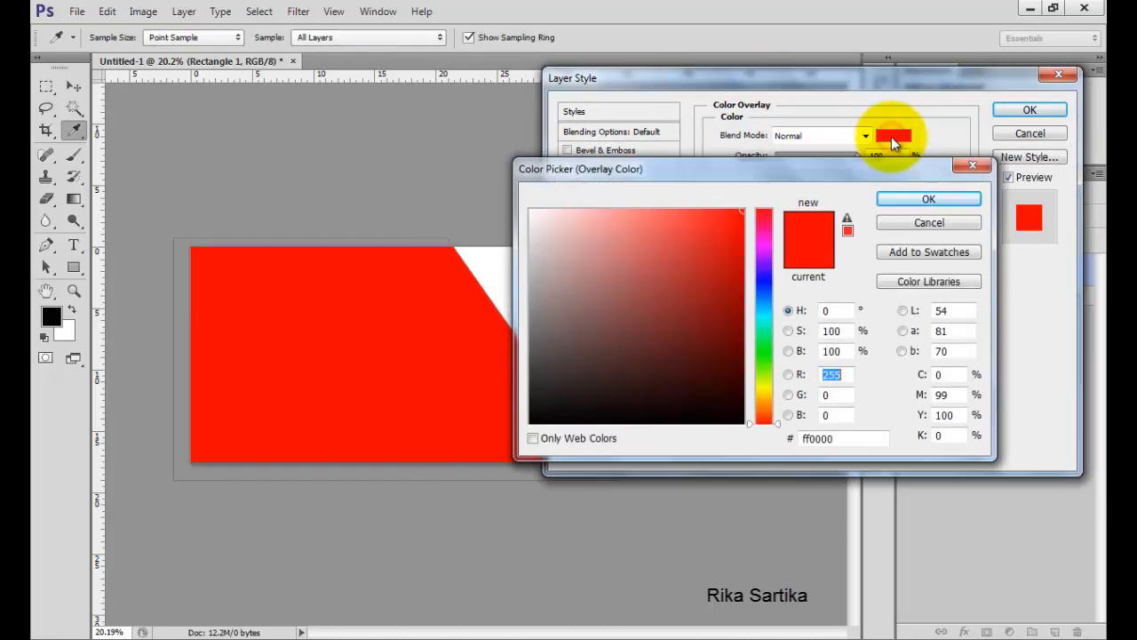
left_click(769, 325)
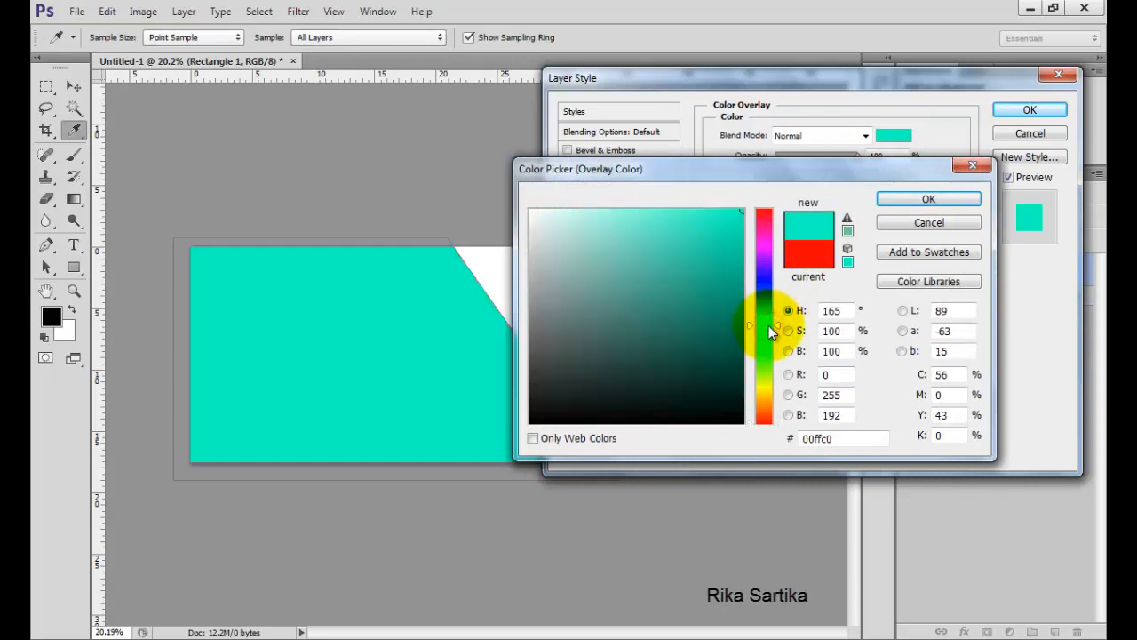
left_click(558, 384)
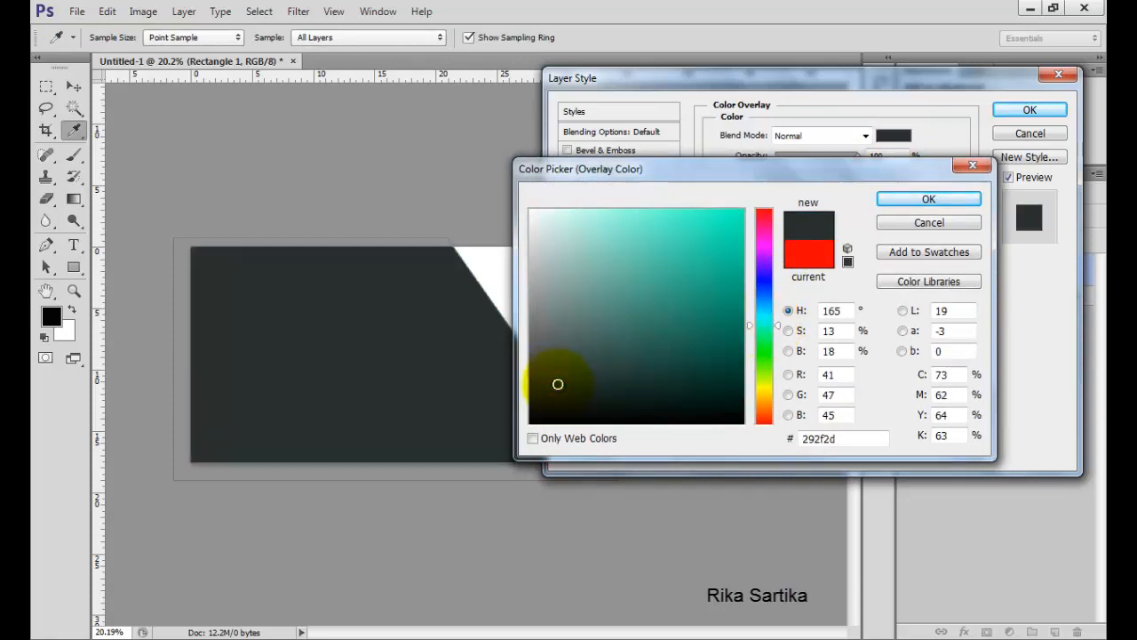
left_click(902, 196)
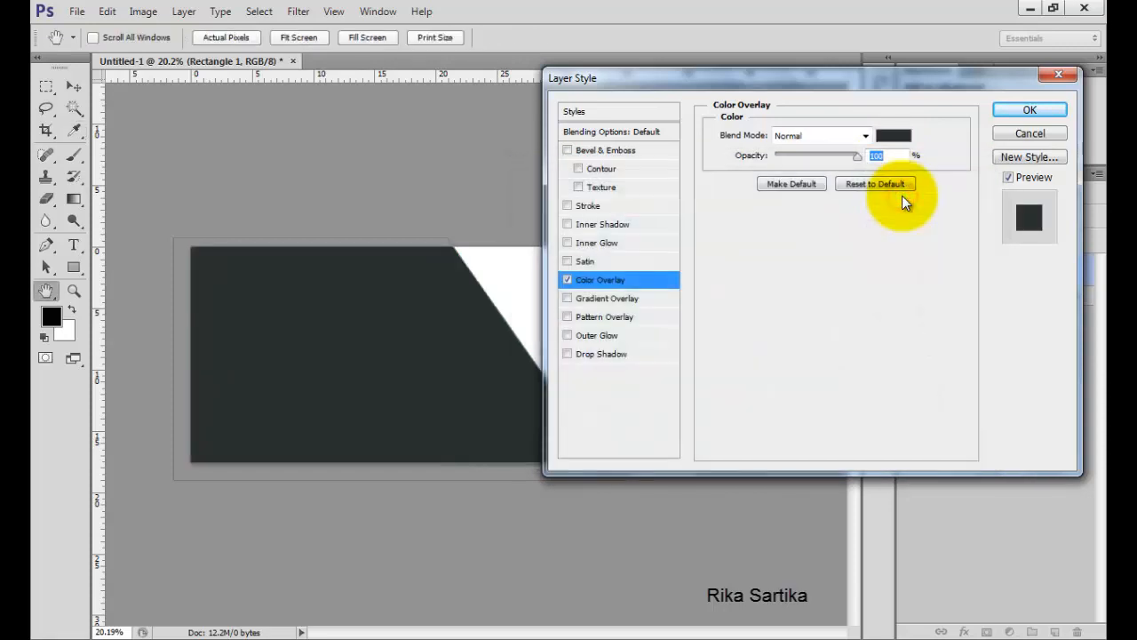
left_click(1012, 110)
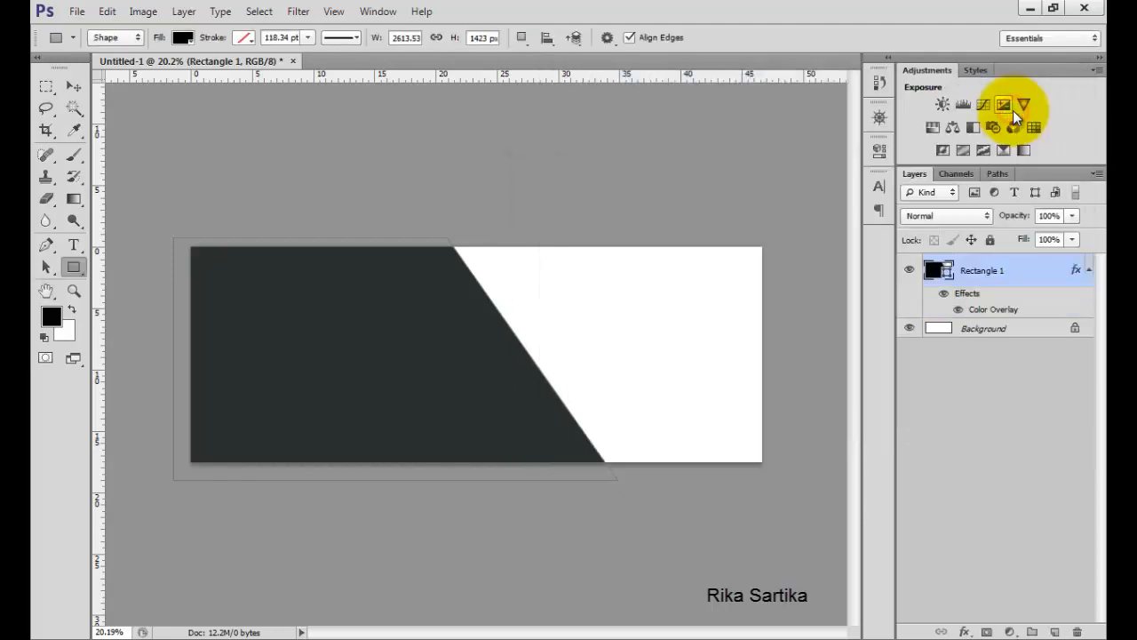
Duplicate the Rectangle 1 layer.
left_click(1086, 268)
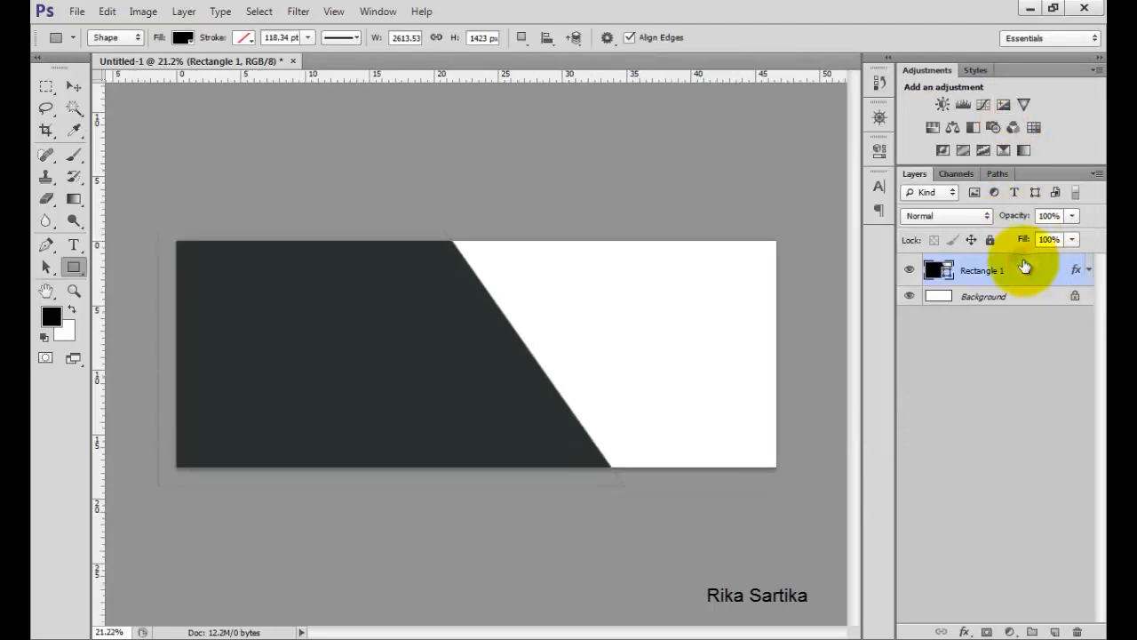
right_click(1025, 265)
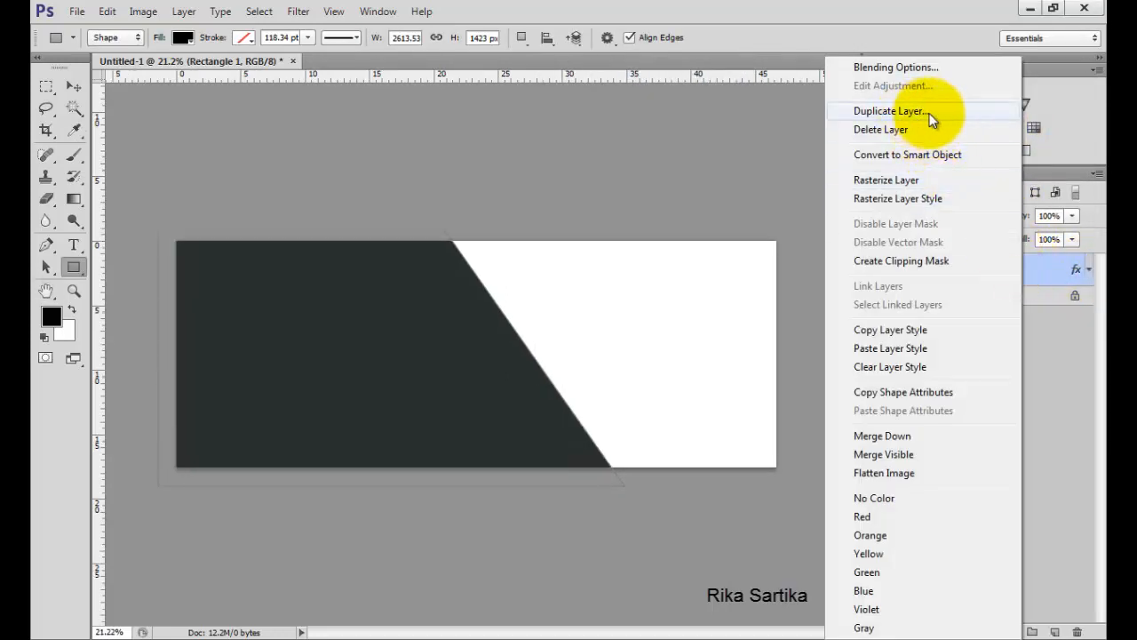
left_click(889, 111)
left_click(720, 195)
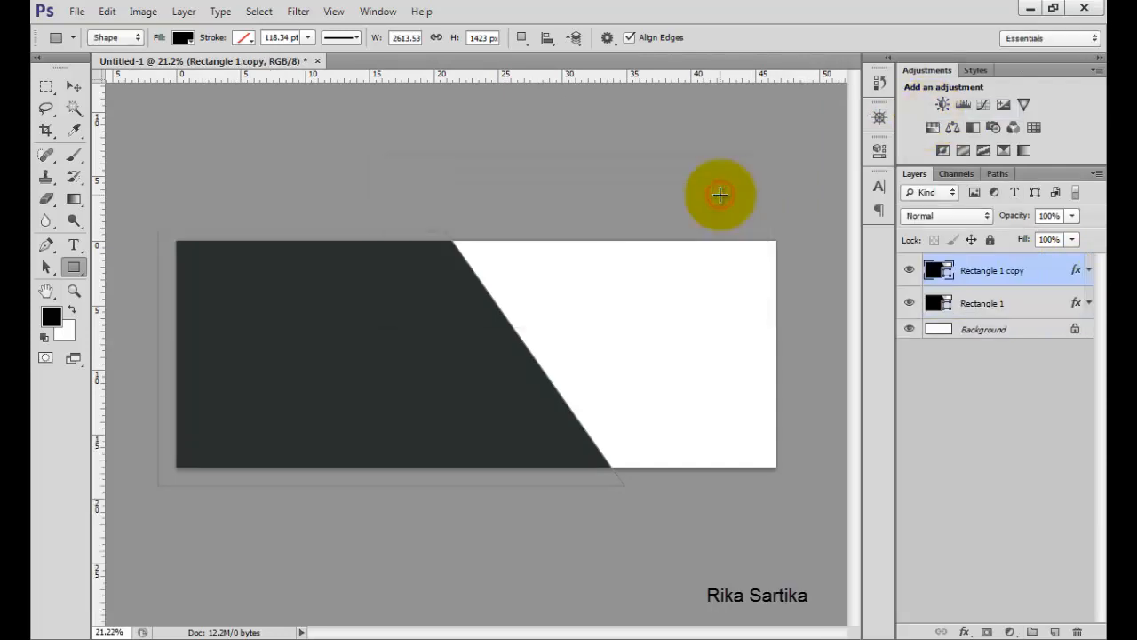
Change the copy layer's Color Overlay to yellow fecc20.
double_click(1073, 271)
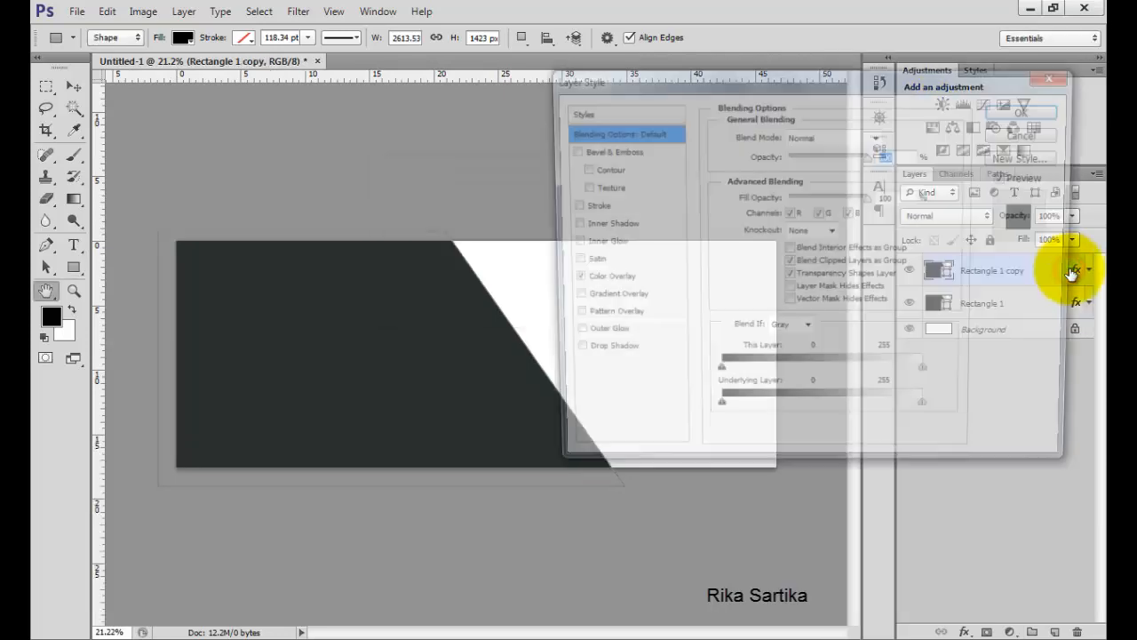
left_click(613, 280)
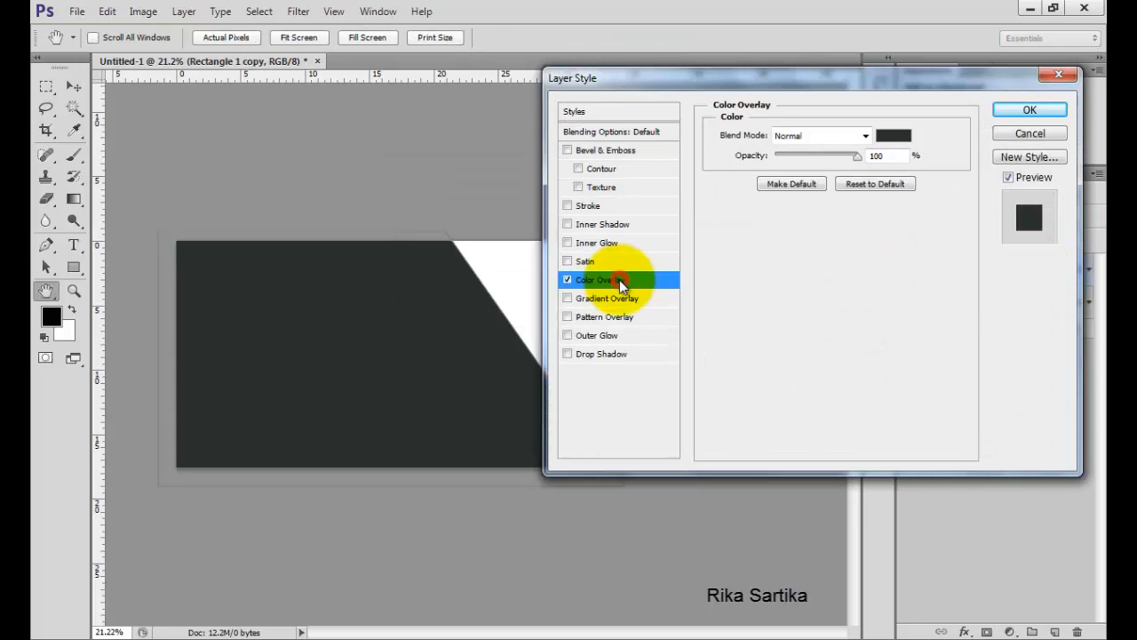
left_click(894, 135)
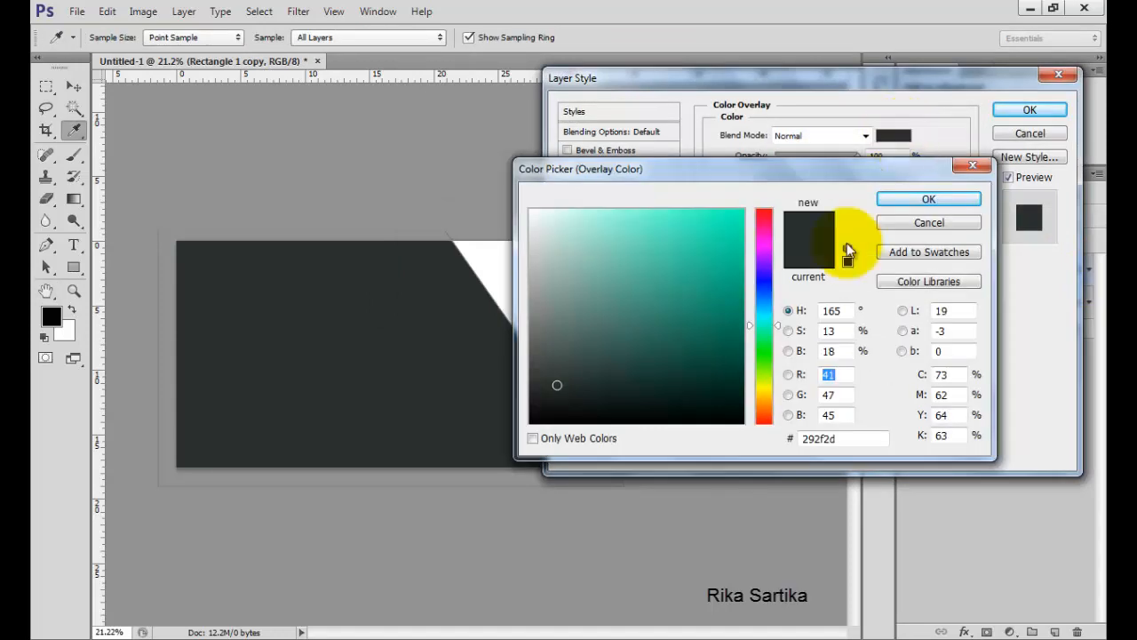
left_click(767, 399)
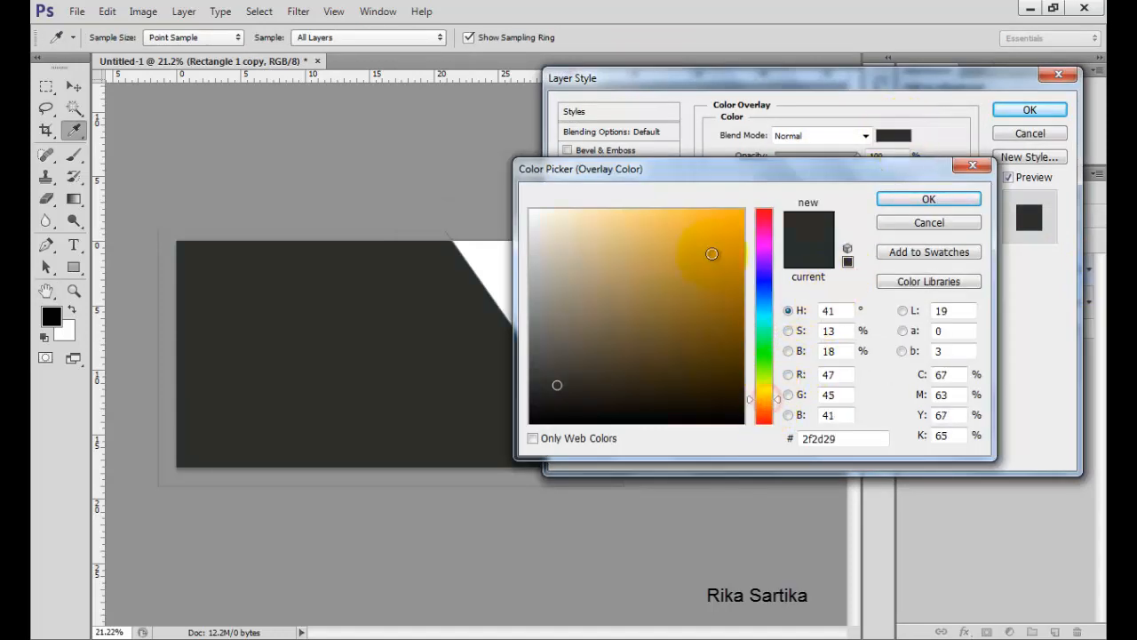
left_click(716, 211)
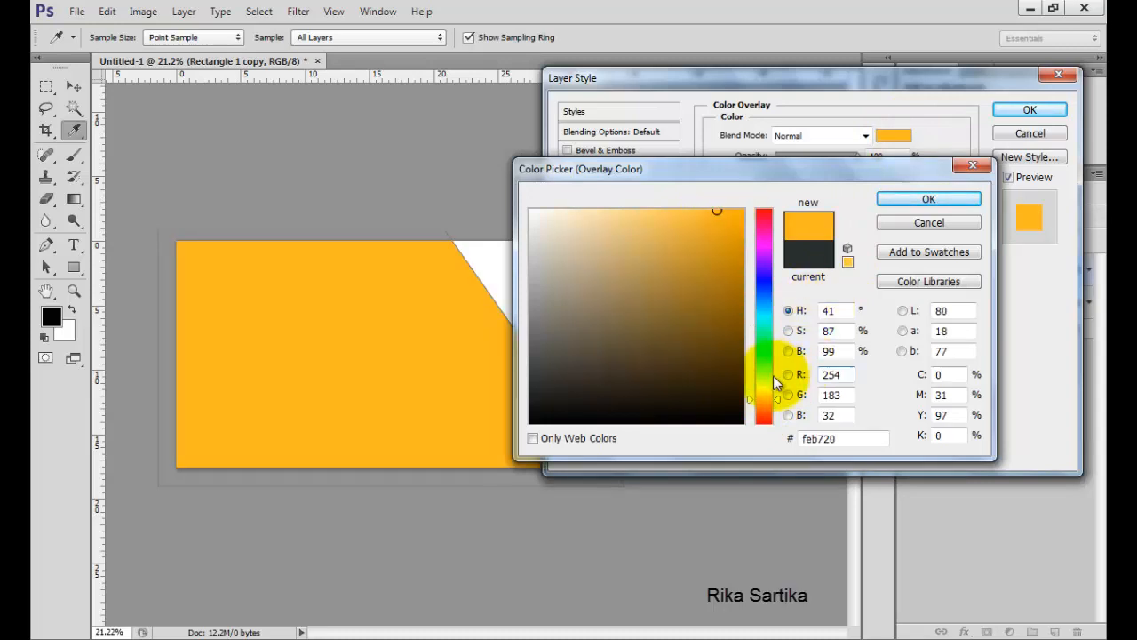
left_click(769, 397)
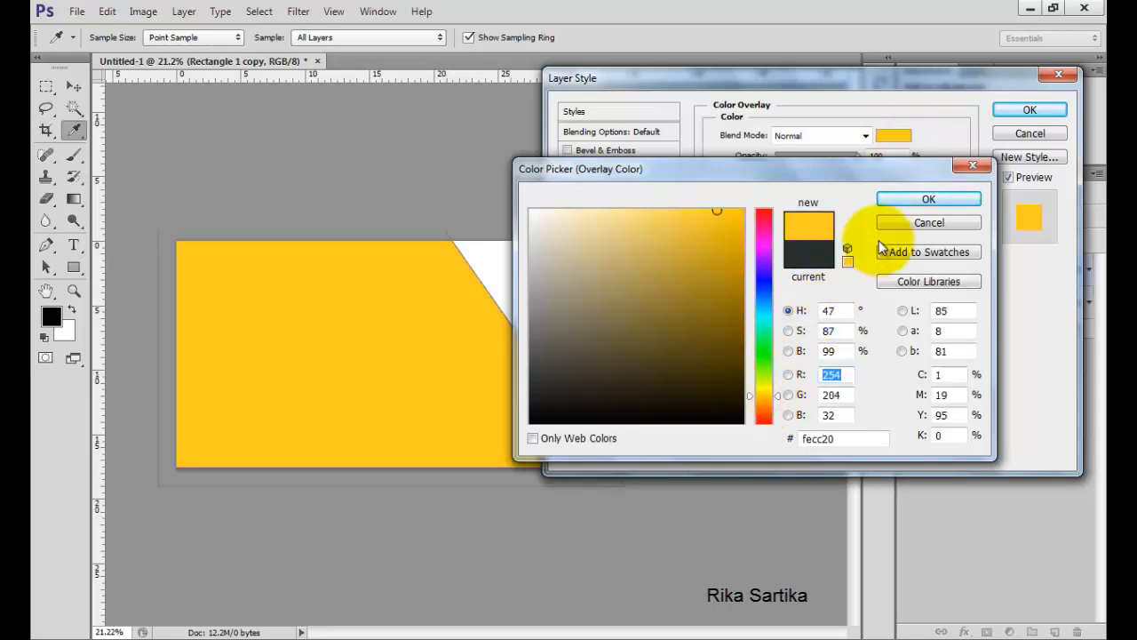
left_click(908, 199)
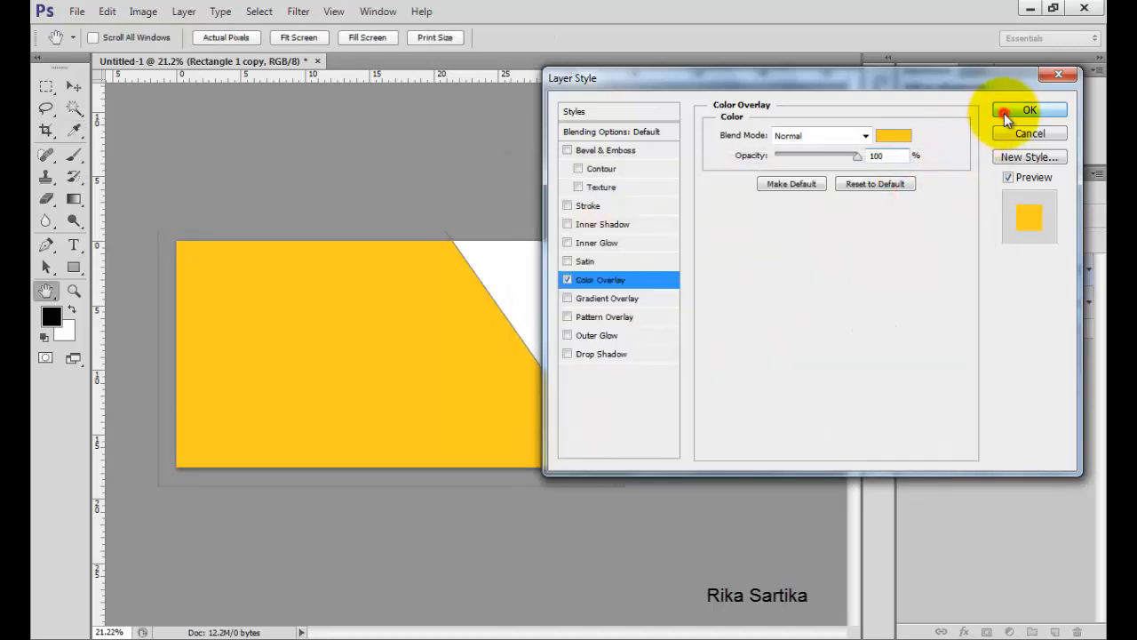
left_click(1005, 119)
Move the yellow copy below Rectangle 1 and nudge it right so a yellow stripe shows along the slant.
left_click_drag(1036, 268, 1031, 316)
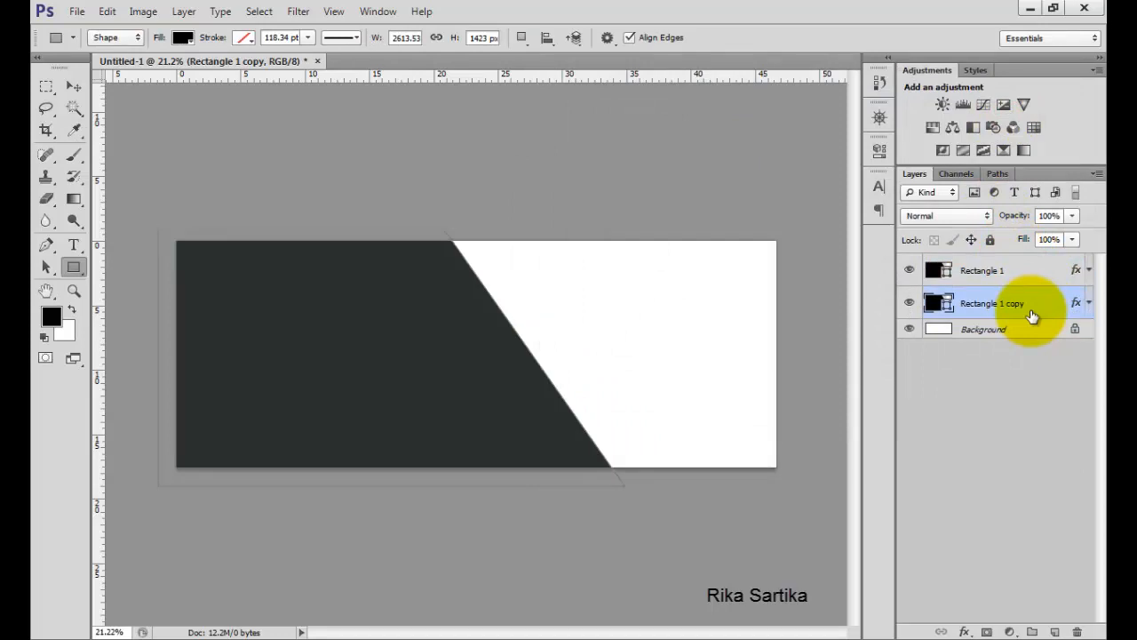
left_click(74, 86)
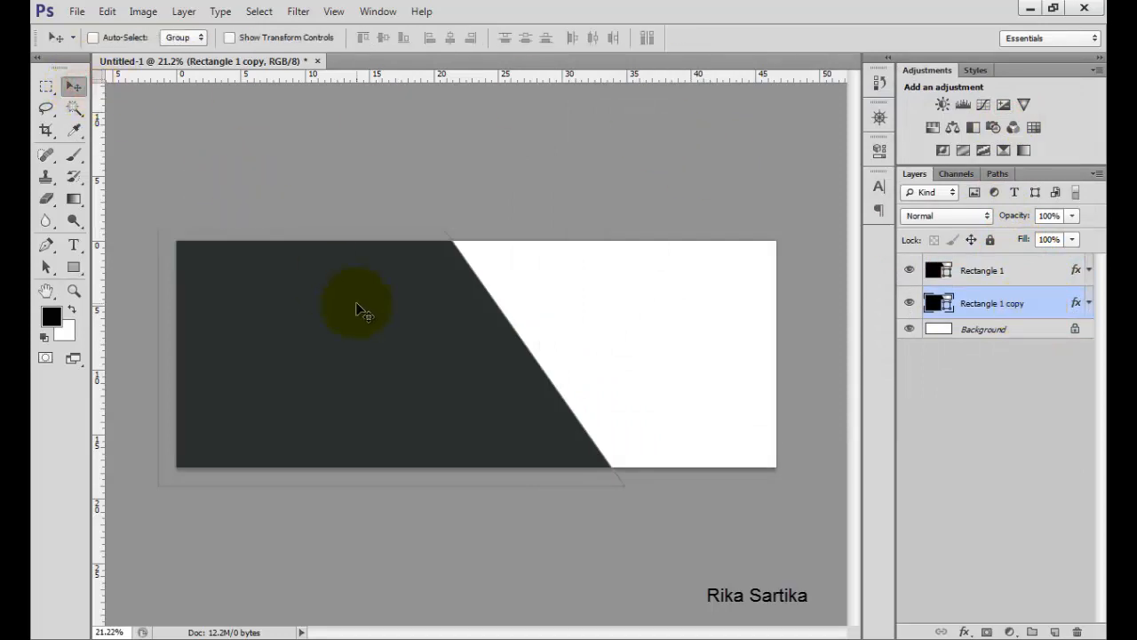
key("shift+Right")
key("shift+Right")
key("shift+Right")
key("shift+Right")
key("shift+Right")
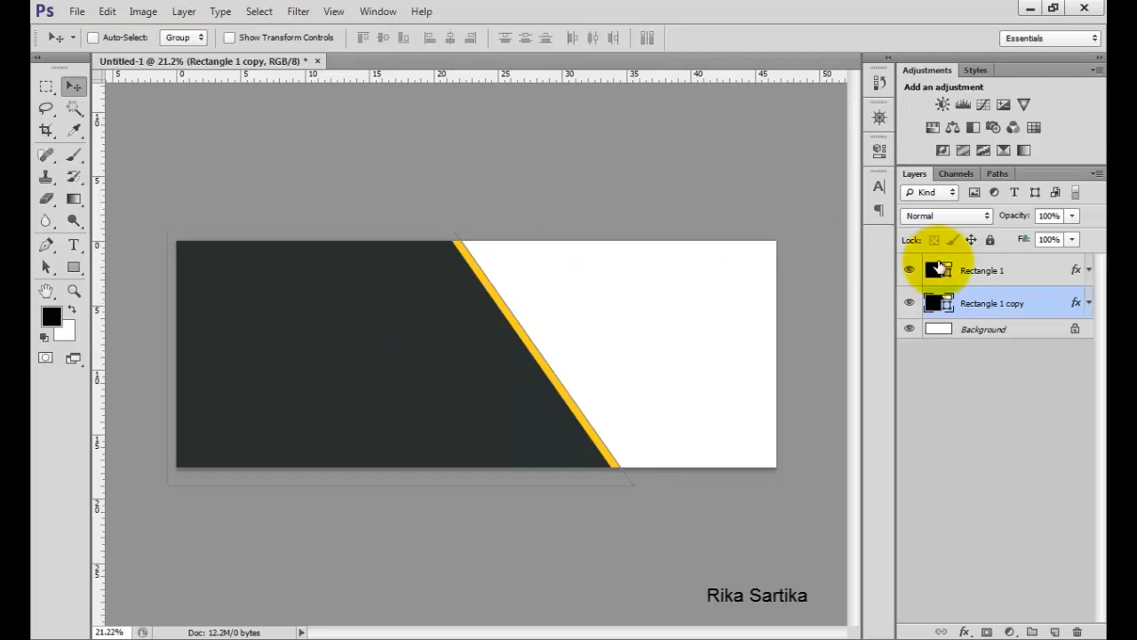
Draw a small triangle shape at the banner's top edge near the left with the Pen Tool.
left_click(1002, 277)
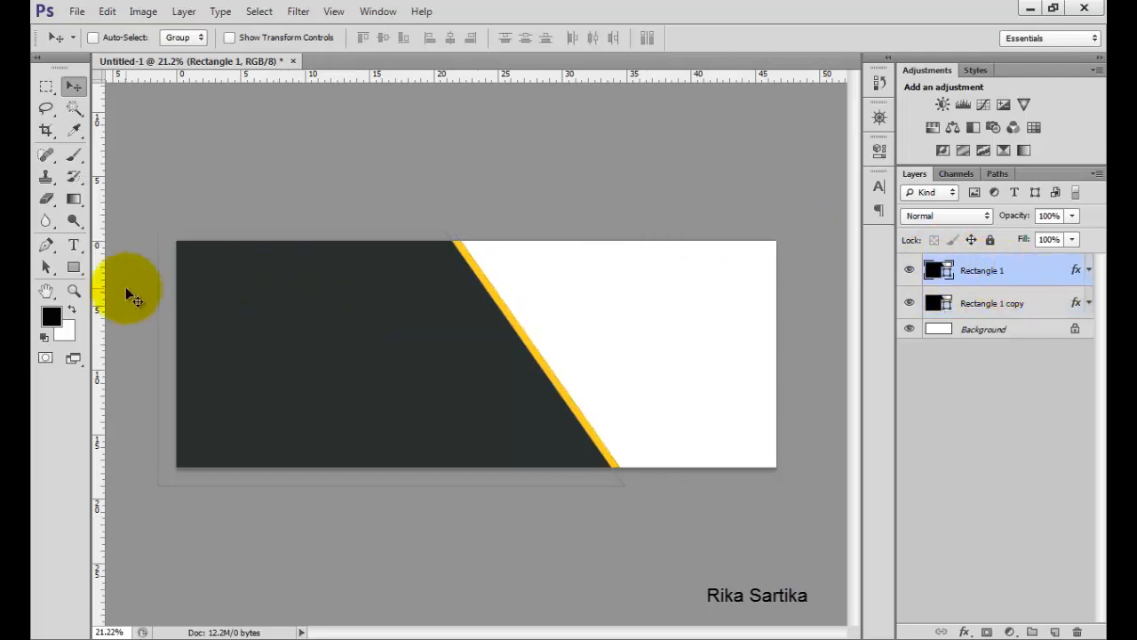
left_click(47, 245)
right_click(49, 246)
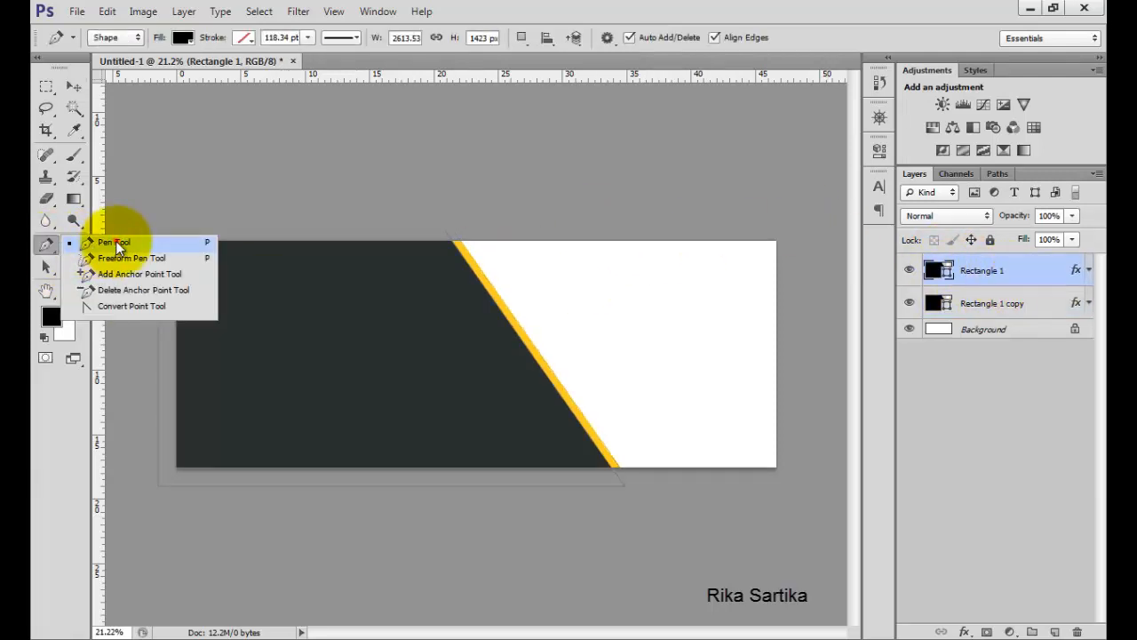
left_click(115, 240)
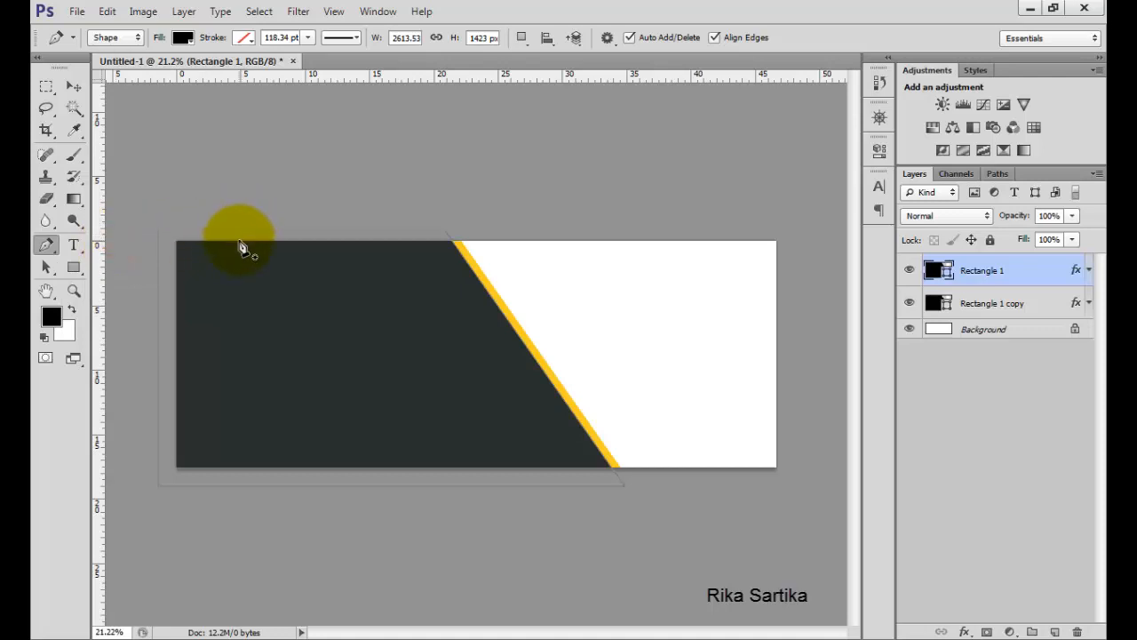
left_click(234, 240)
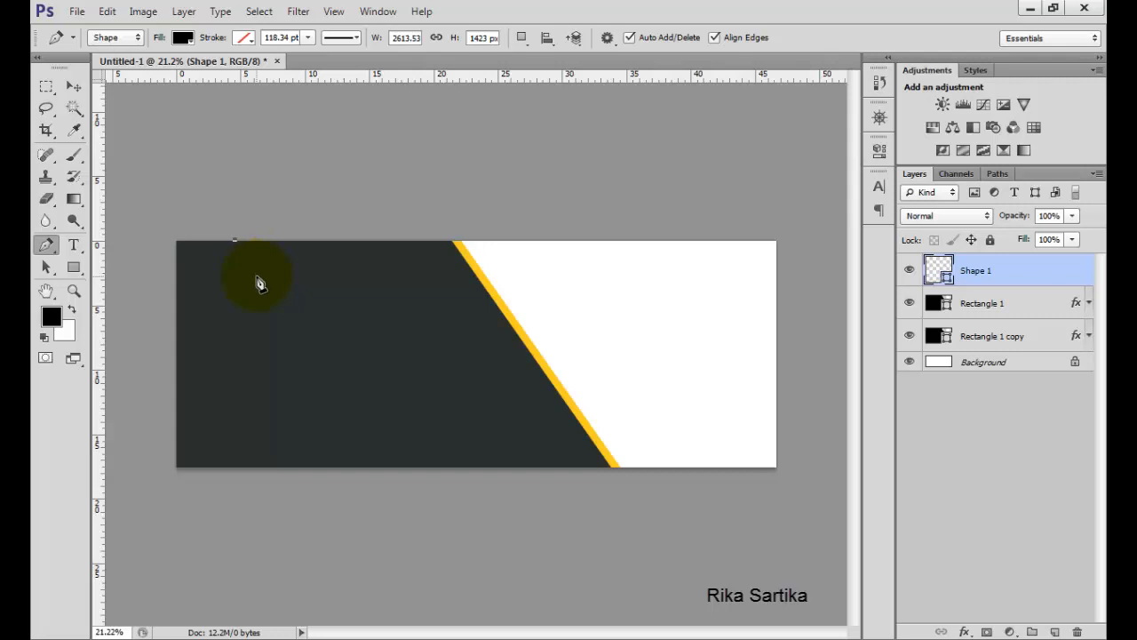
left_click(256, 277)
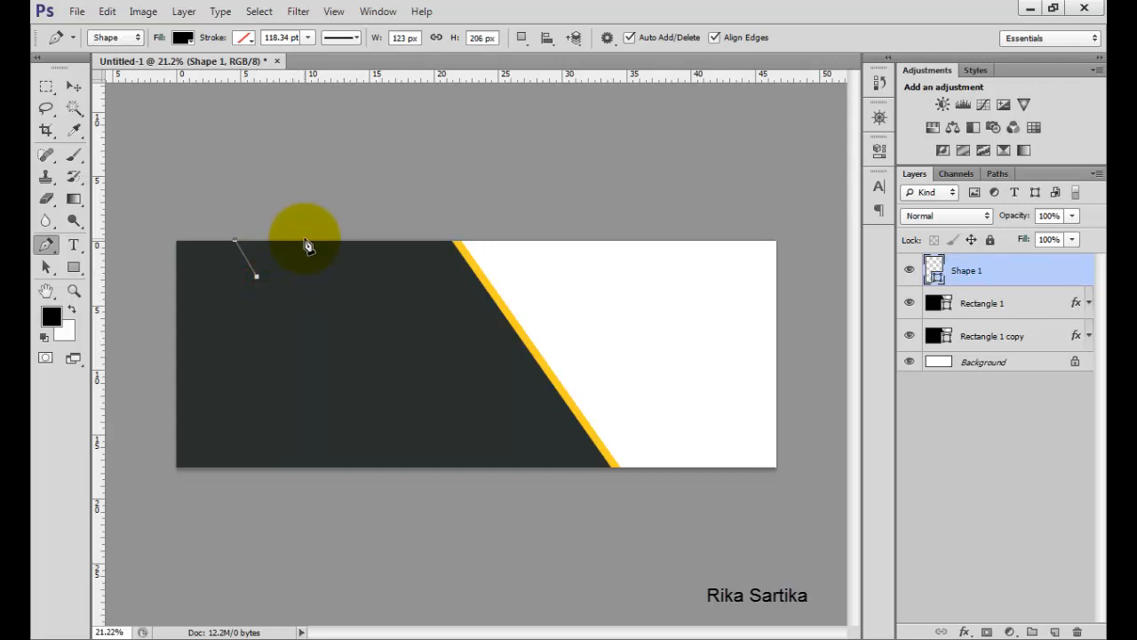
left_click(303, 239)
left_click(234, 239)
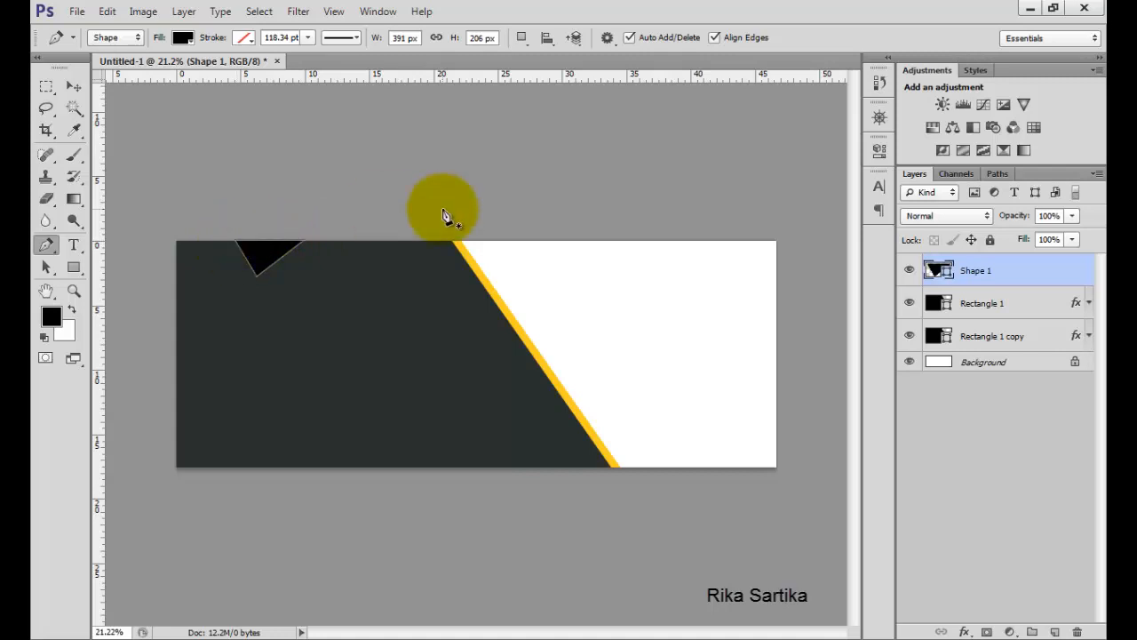
Give the triangle shape layer a Color Overlay in yellow ffcc1d.
double_click(1029, 268)
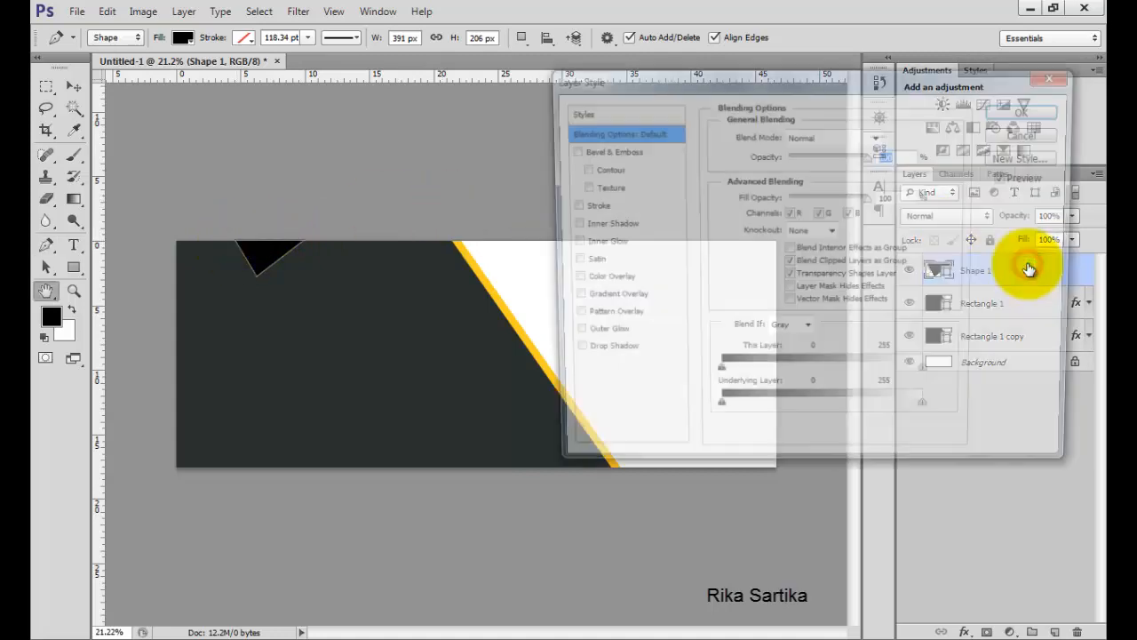
left_click(609, 274)
left_click(891, 137)
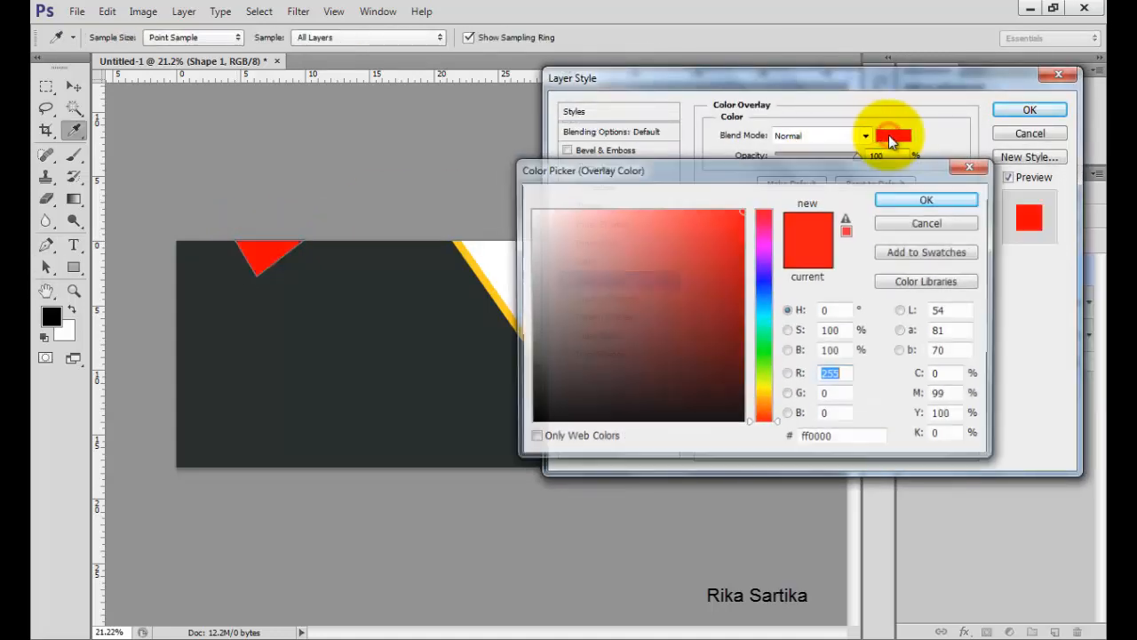
left_click(764, 396)
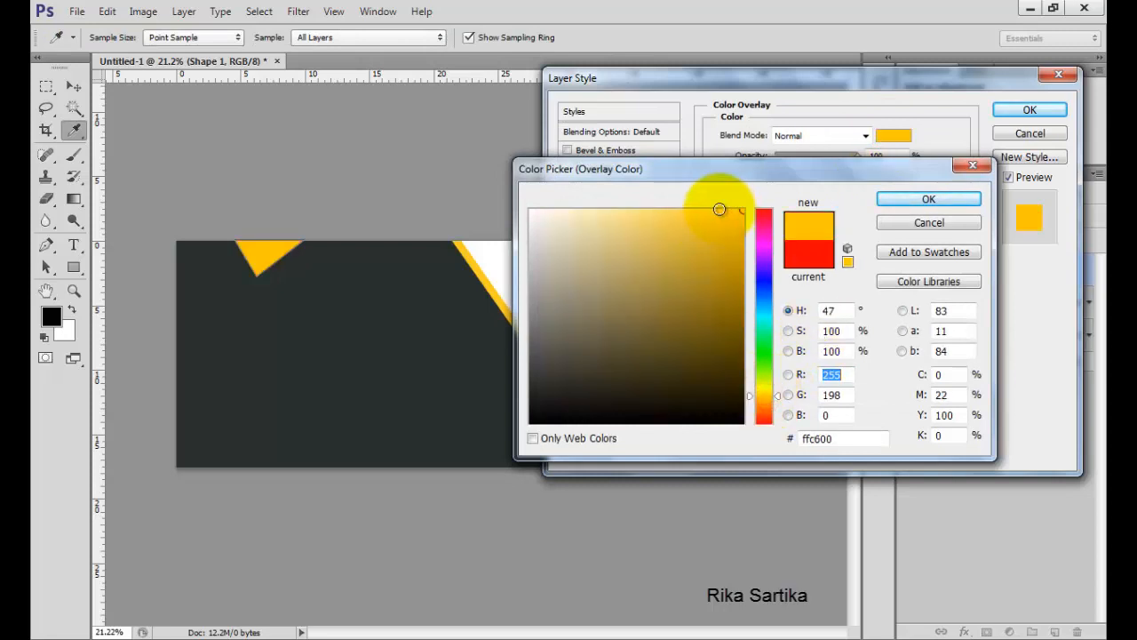
left_click(720, 209)
left_click(924, 203)
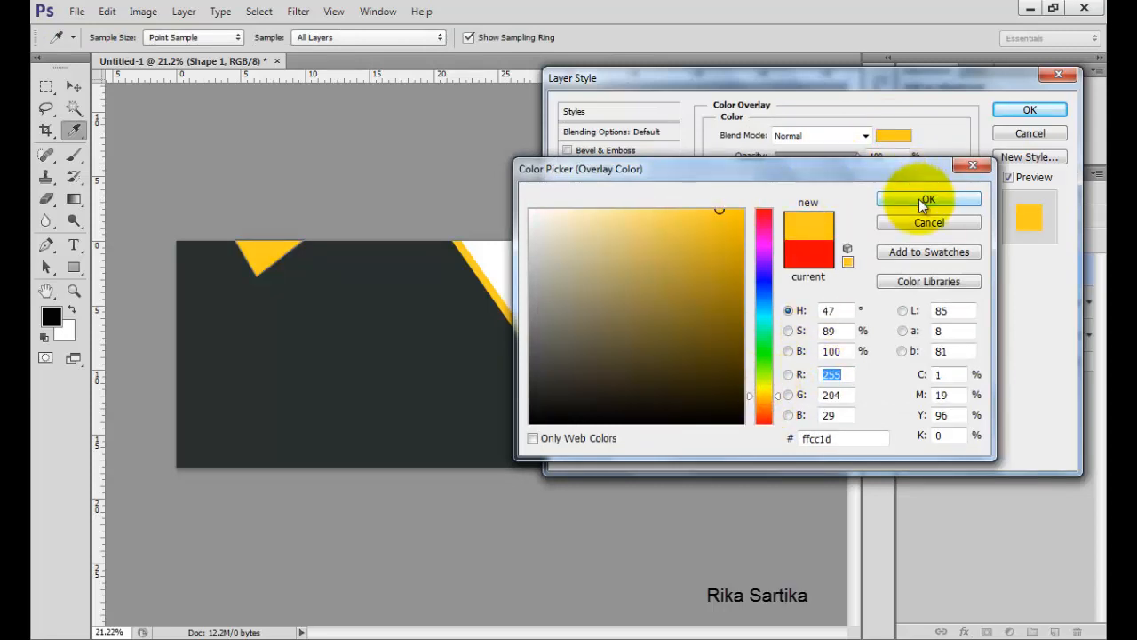
left_click(1010, 110)
Duplicate the Shape 1 triangle layer.
left_click(1090, 270)
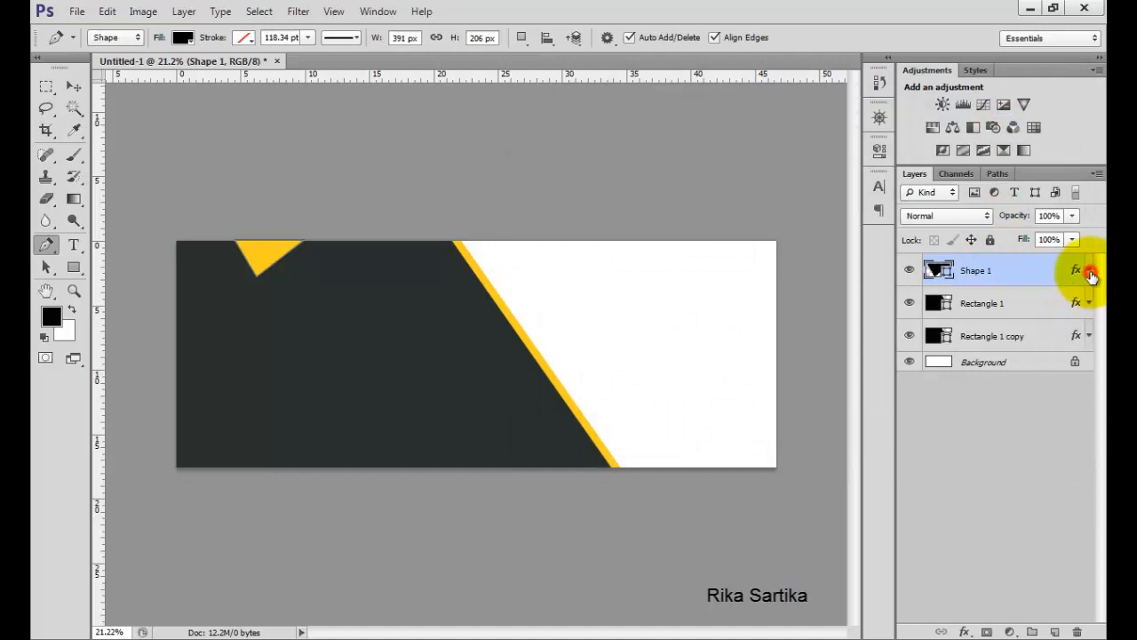
right_click(1033, 275)
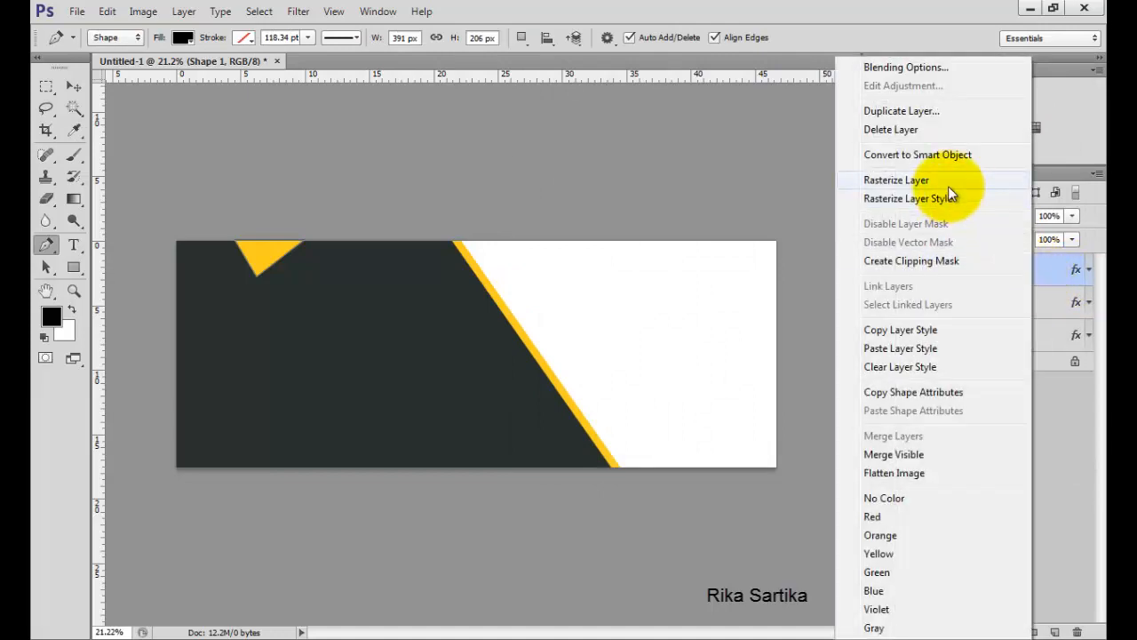
left_click(933, 110)
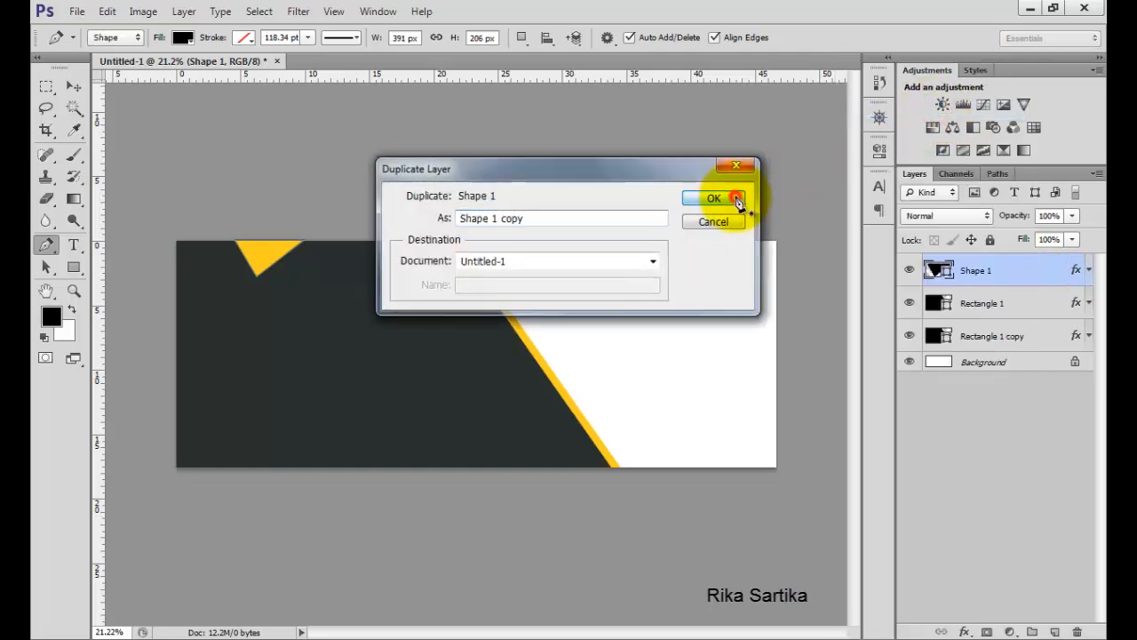
left_click(718, 197)
Change the Shape 1 copy's Color Overlay to orange ff9d1d.
double_click(1057, 272)
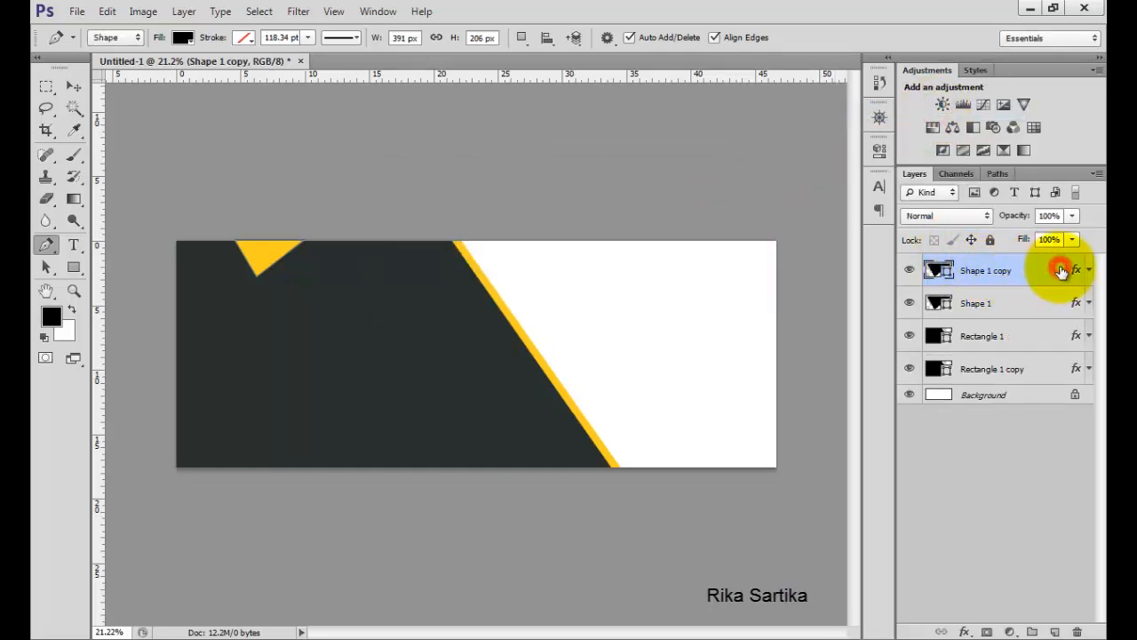
left_click(605, 280)
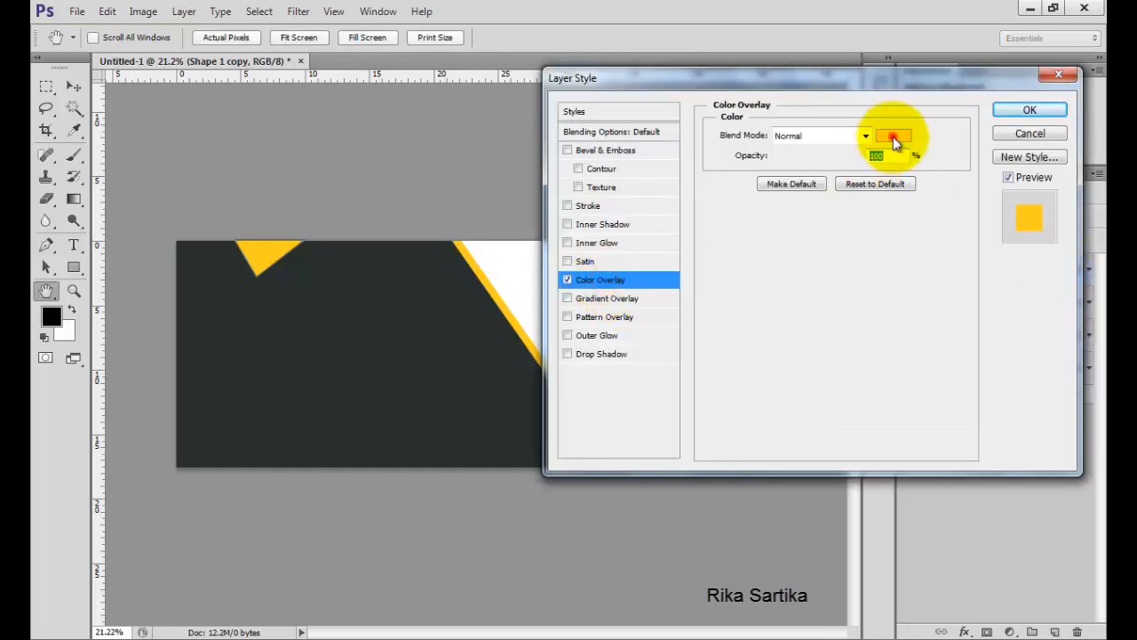
left_click(893, 135)
left_click(763, 403)
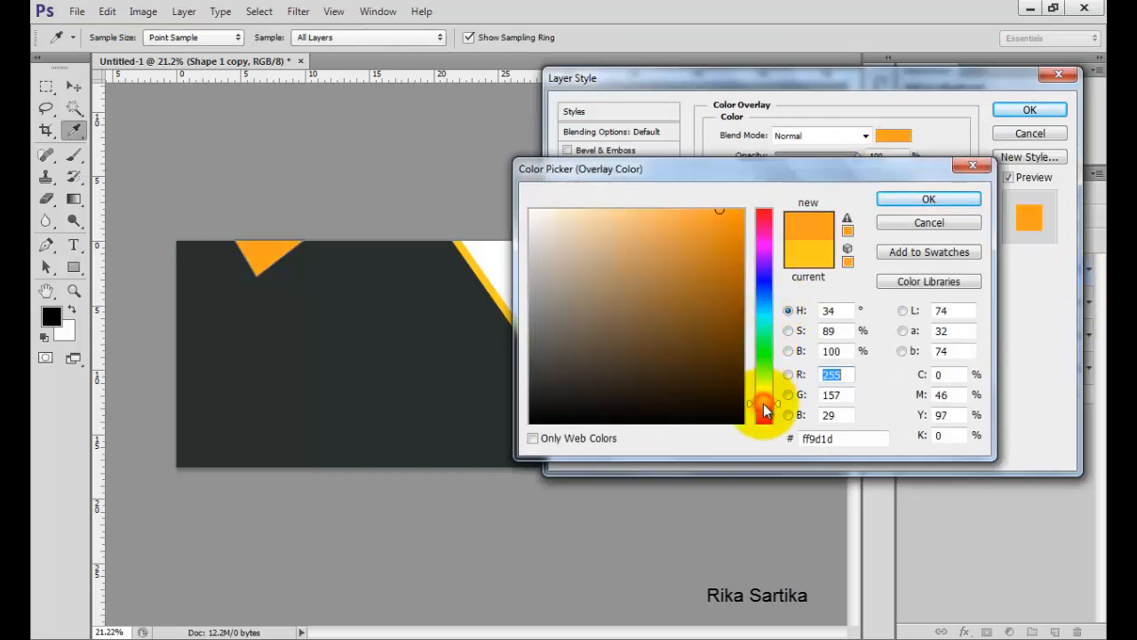
left_click(901, 199)
left_click(1028, 108)
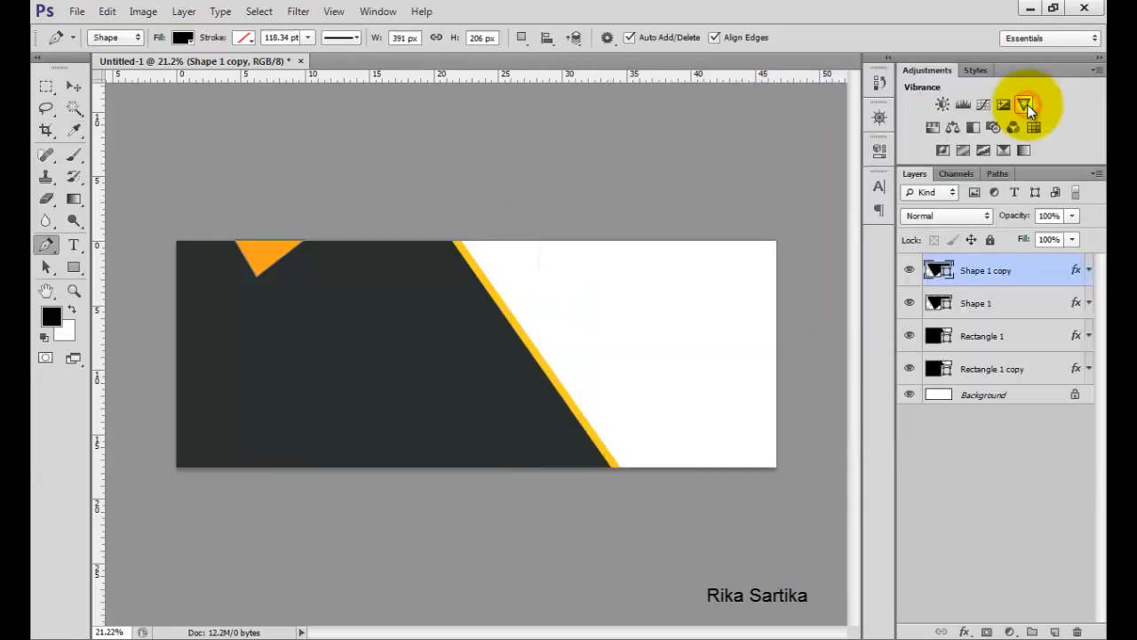
Move the orange copy below Shape 1 and enlarge it proportionally with Free Transform Path so an orange border shows.
left_click_drag(1032, 275, 1023, 313)
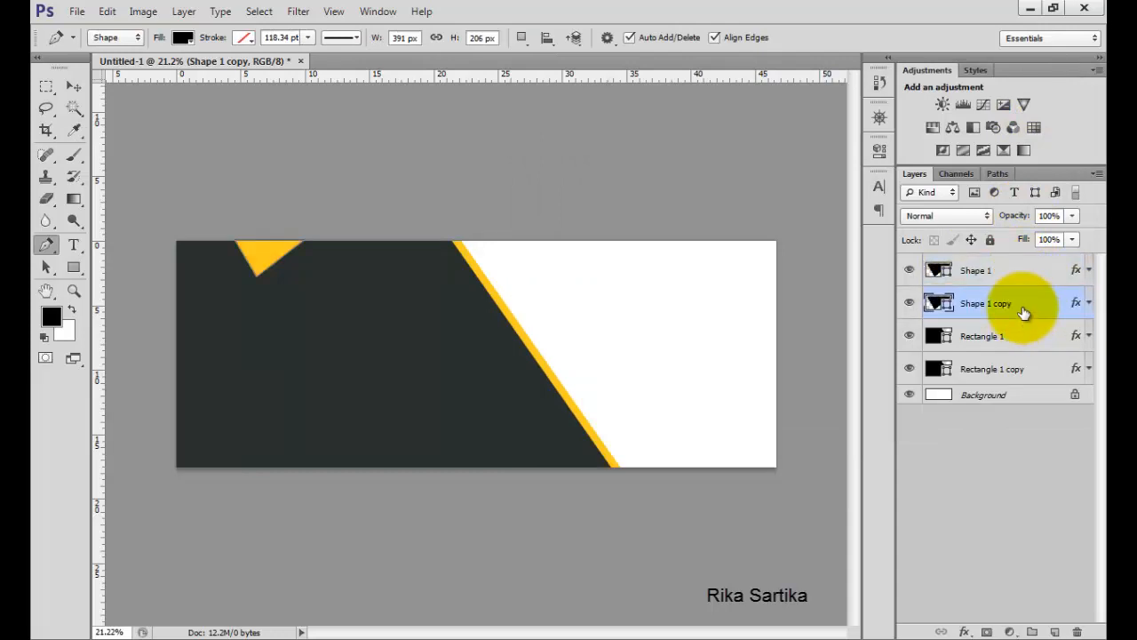
left_click(107, 11)
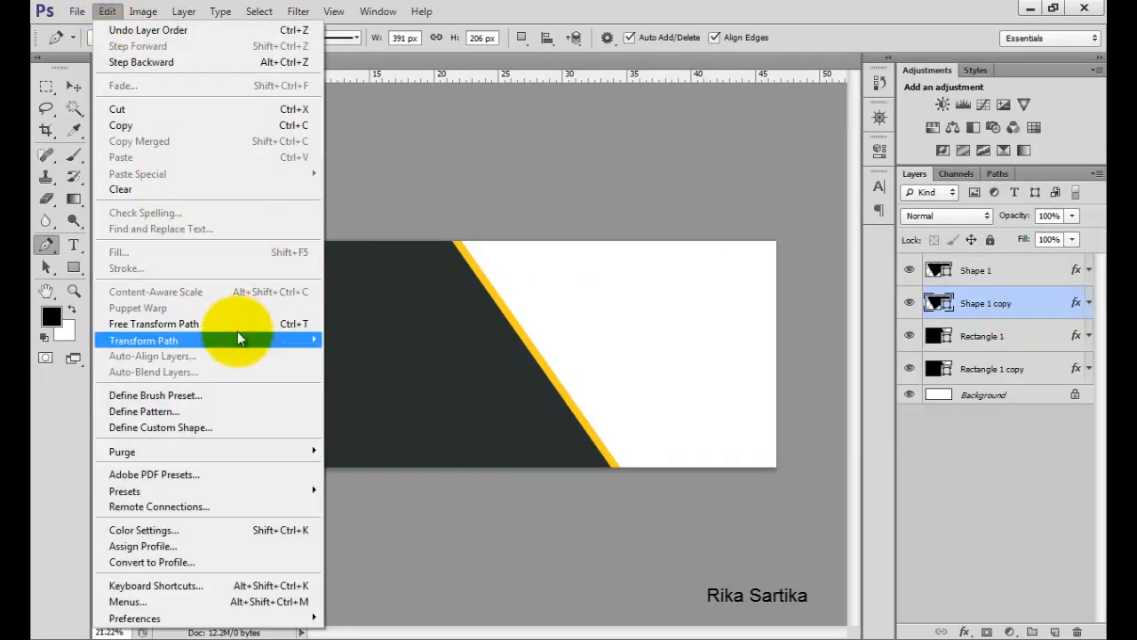
left_click(261, 324)
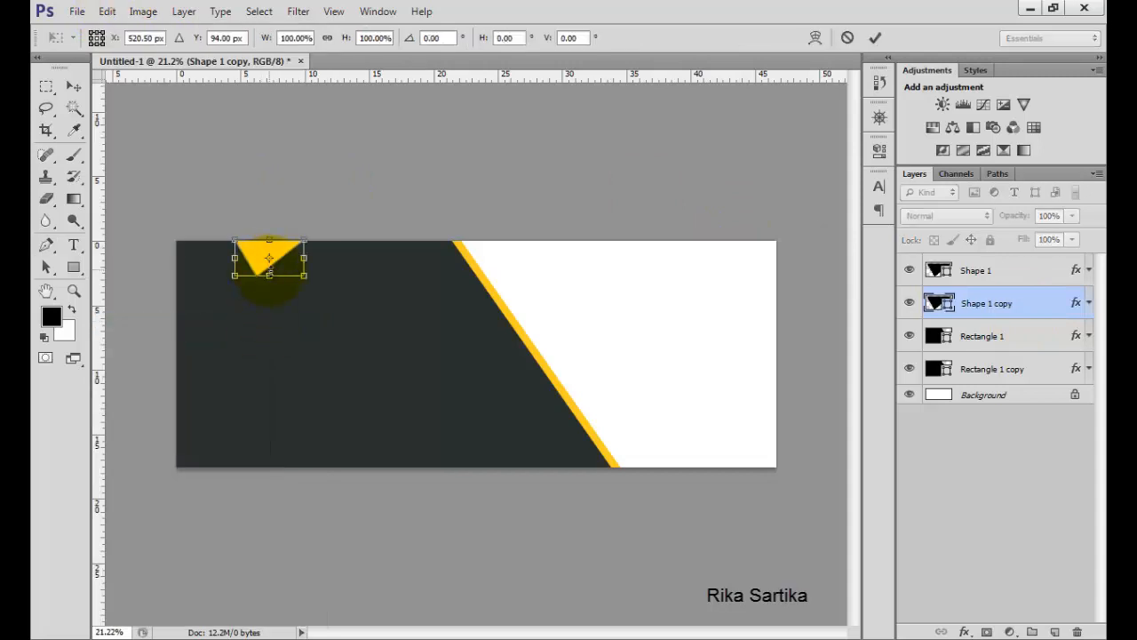
left_click_drag(269, 259, 271, 244)
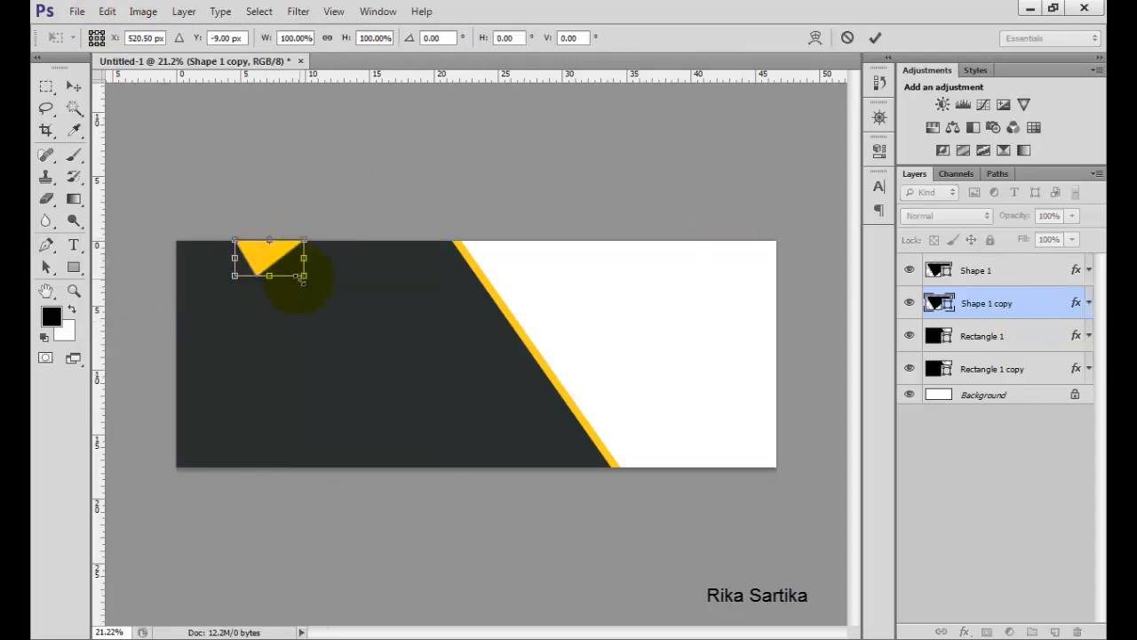
left_click(326, 39)
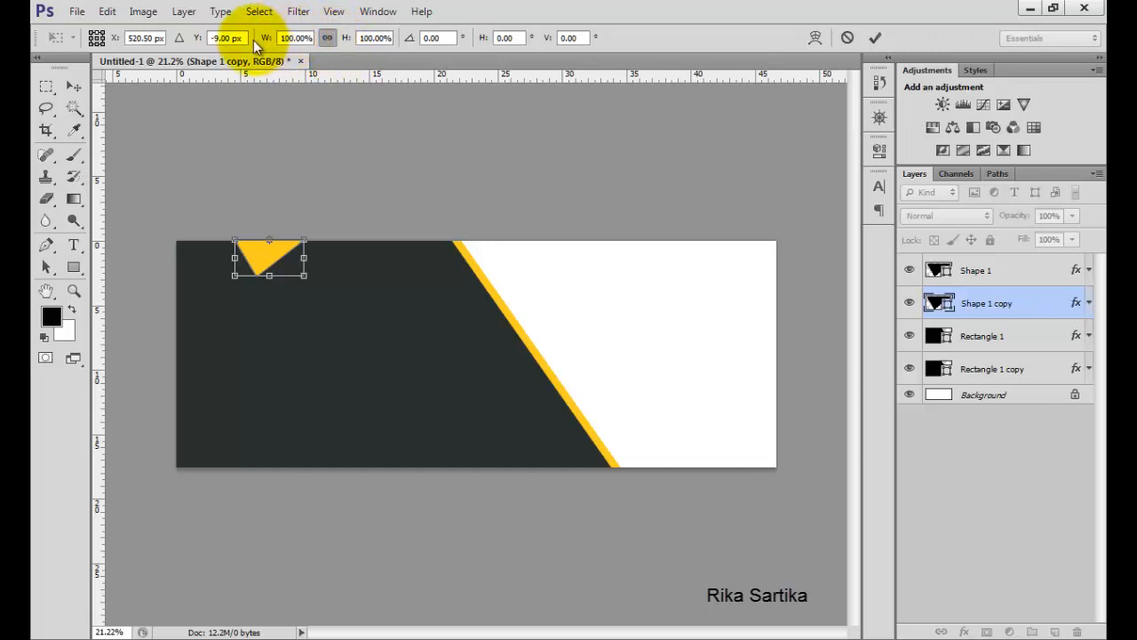
left_click_drag(261, 39, 306, 36)
left_click(875, 37)
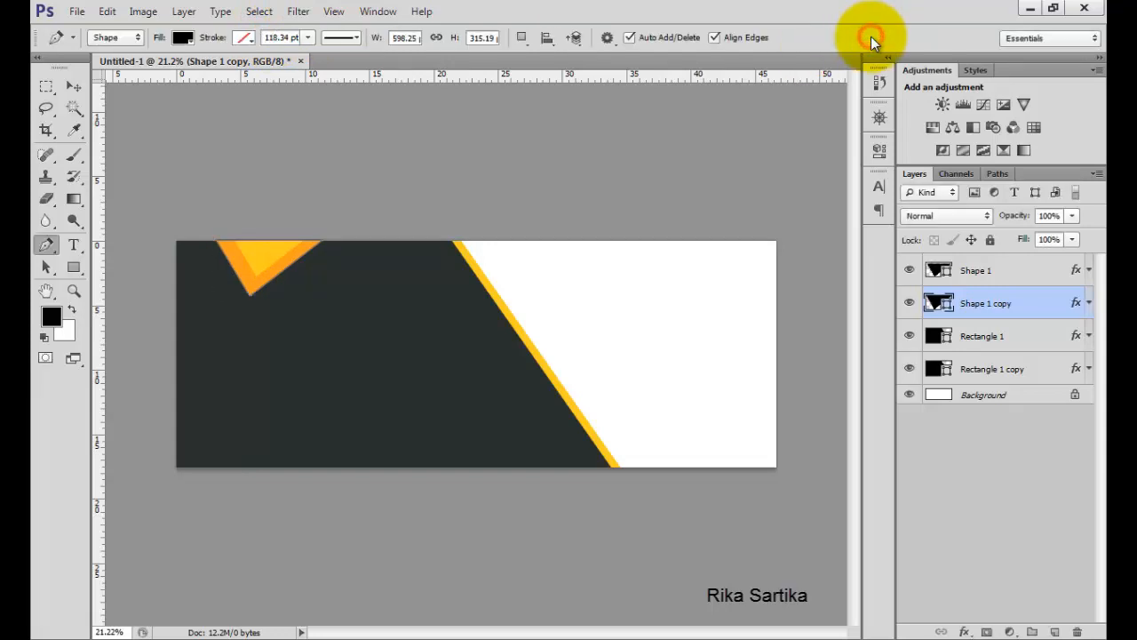
Duplicate the Shape 1 layer again with the Move tool active.
left_click(81, 83)
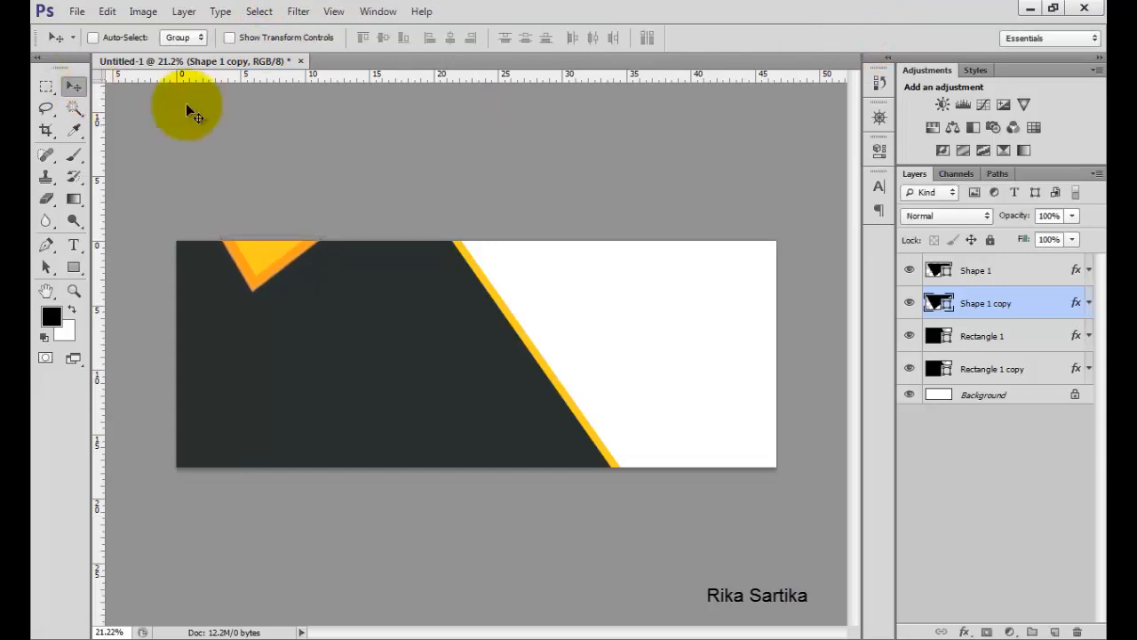
left_click(1020, 269)
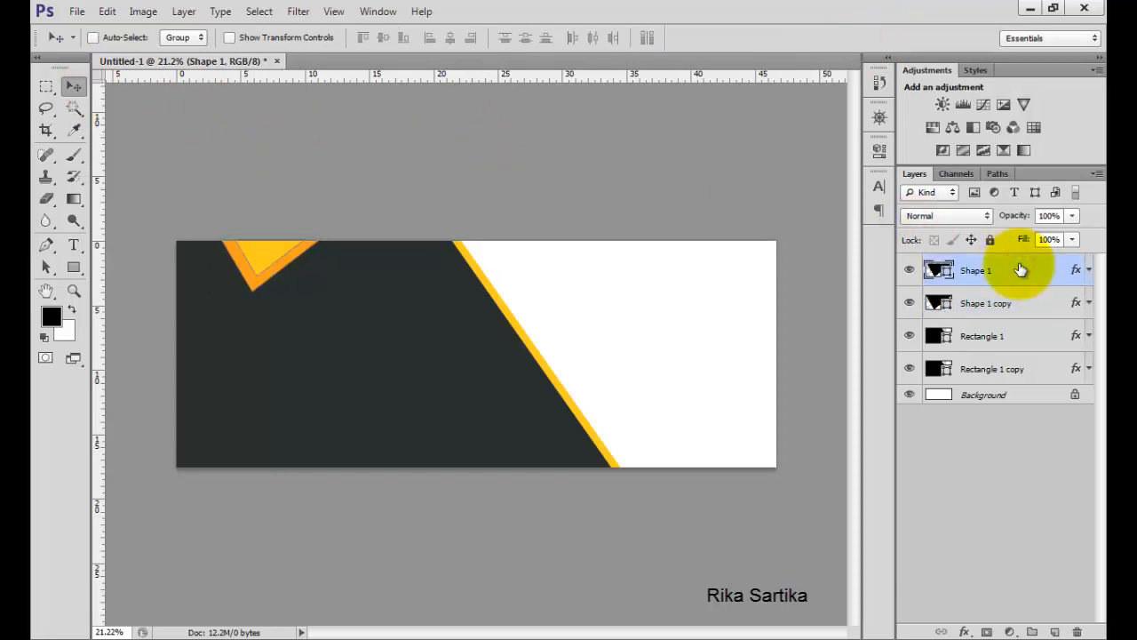
right_click(1019, 264)
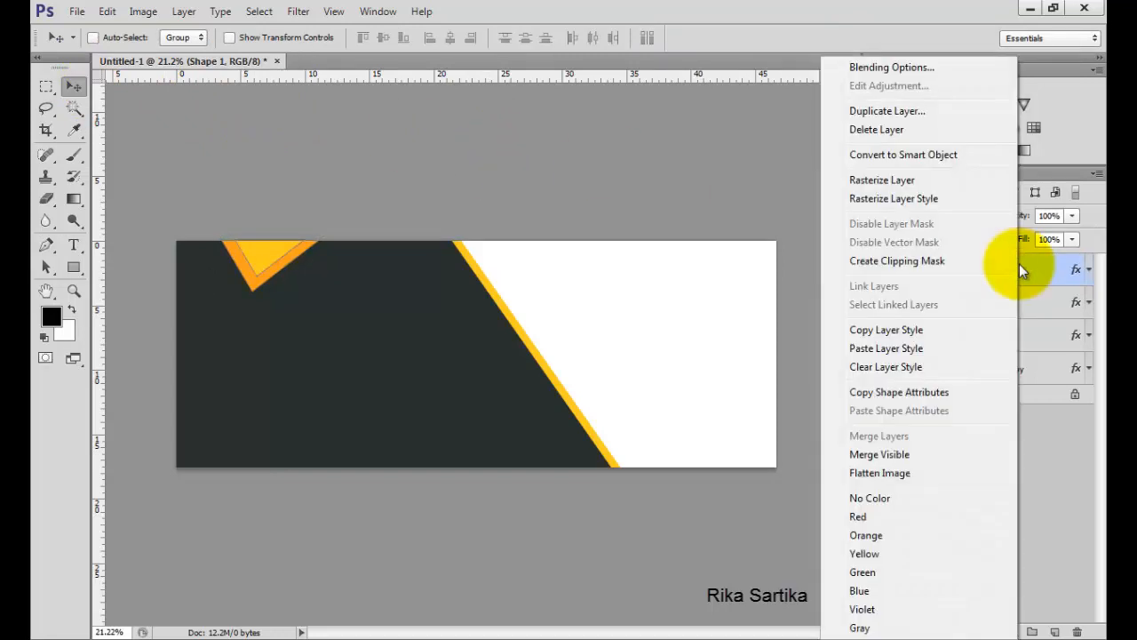
left_click(917, 111)
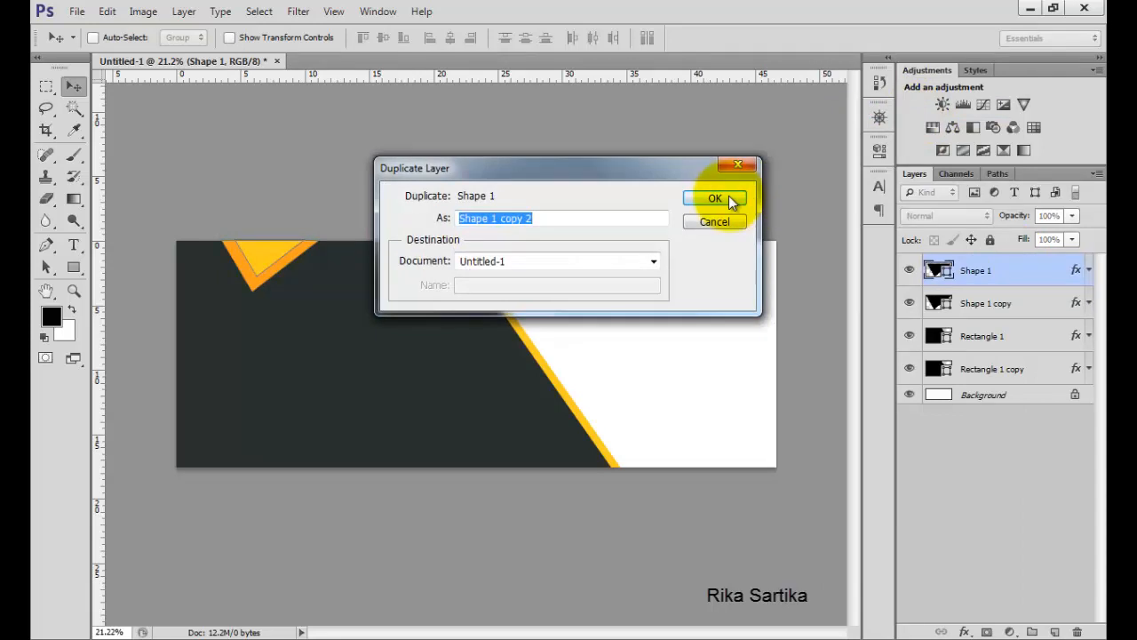
left_click(727, 196)
Rasterize Shape 1 copy 2 and set its Color Overlay to black 000000.
right_click(1042, 269)
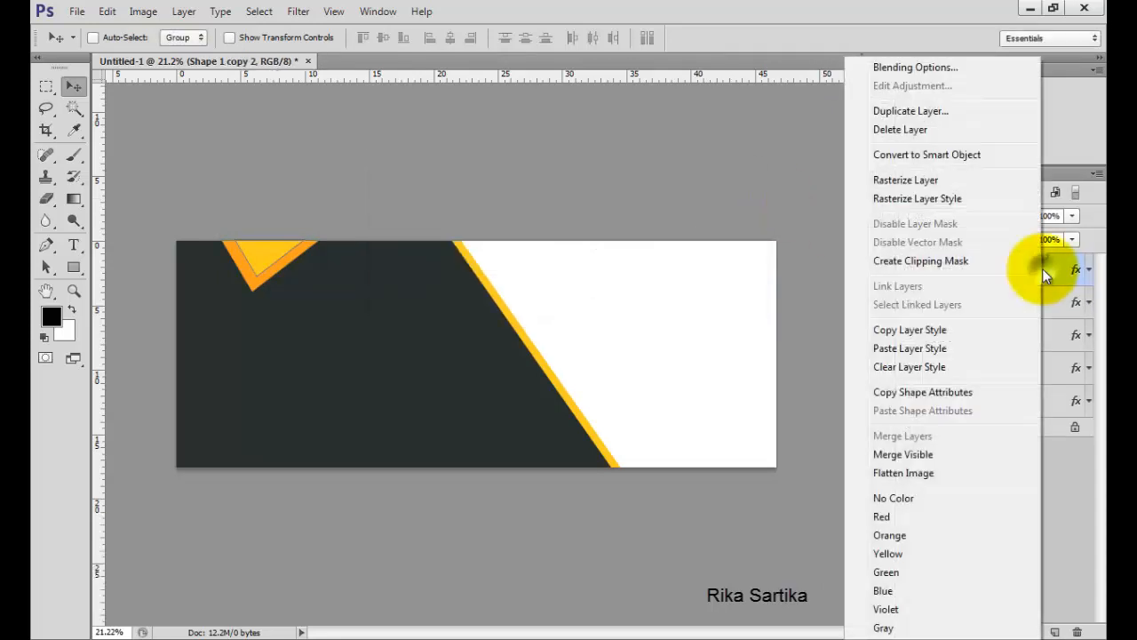
left_click(921, 179)
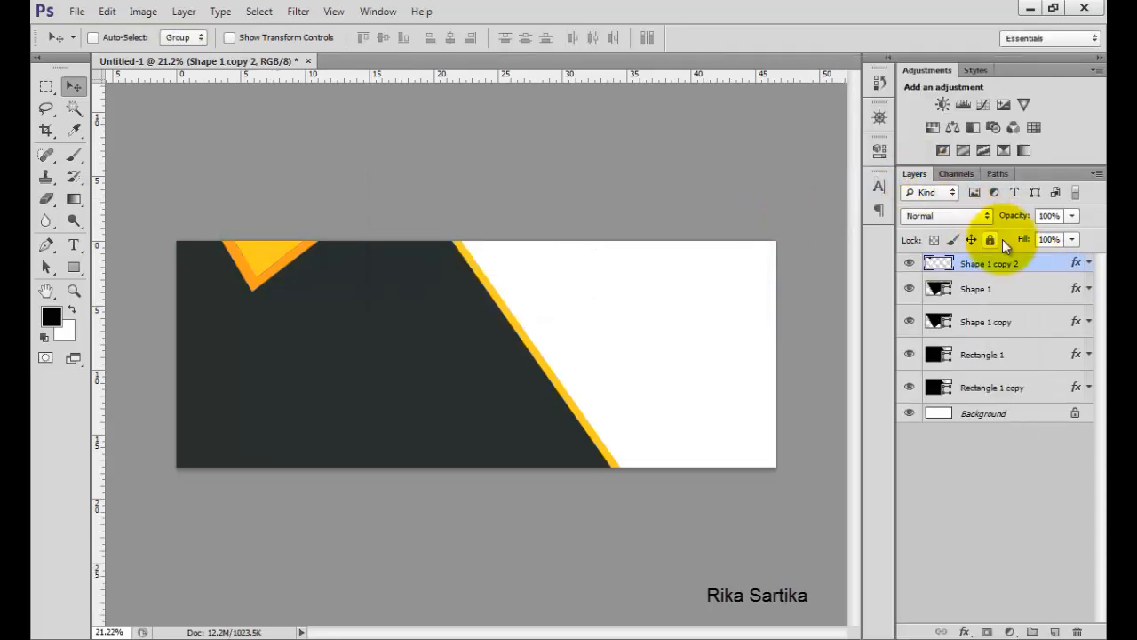
double_click(1071, 264)
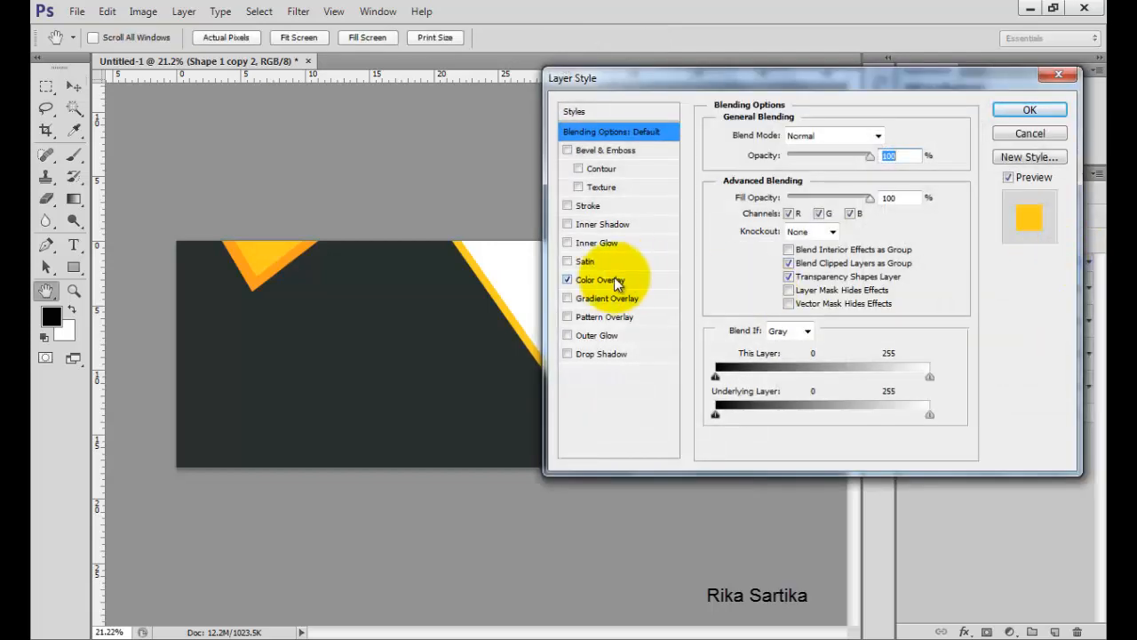
left_click(606, 280)
left_click(889, 135)
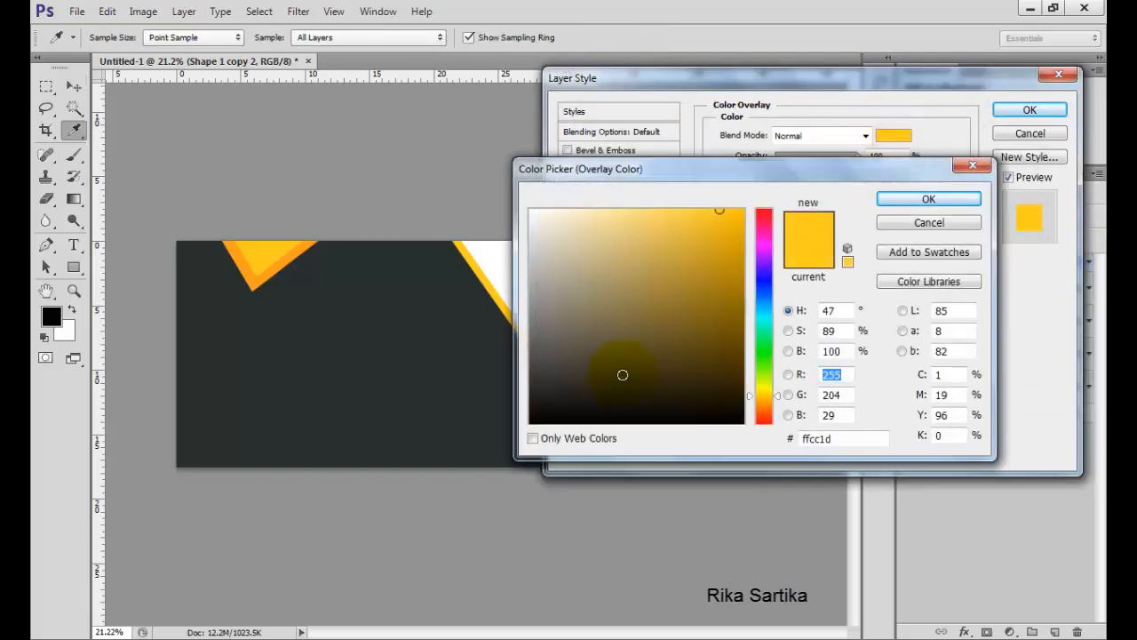
left_click(558, 423)
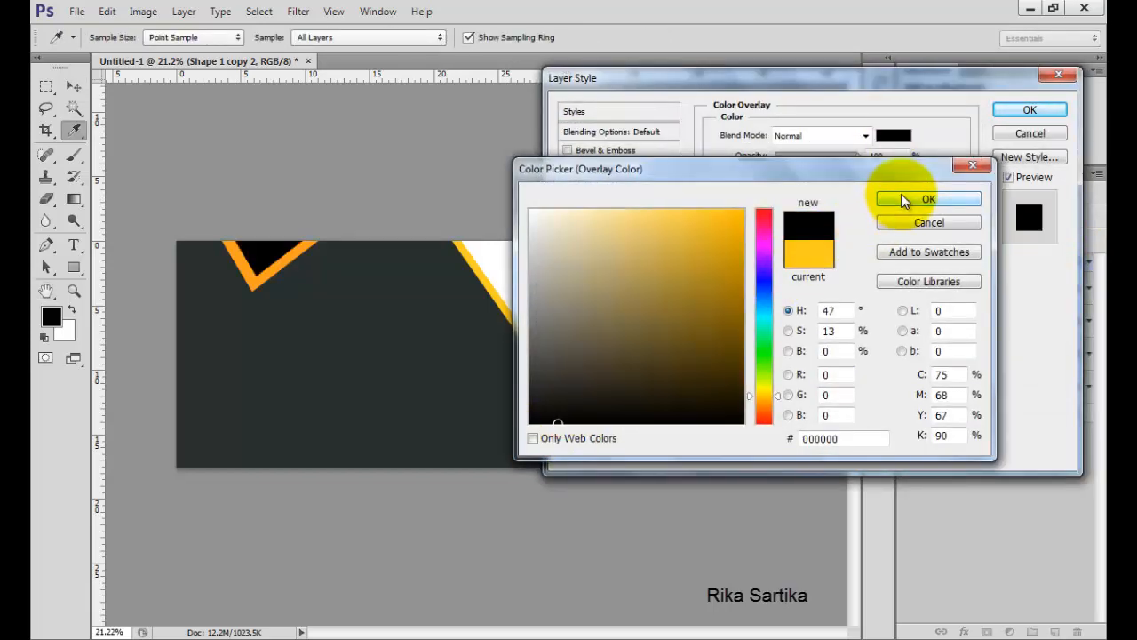
left_click(929, 198)
left_click(1011, 110)
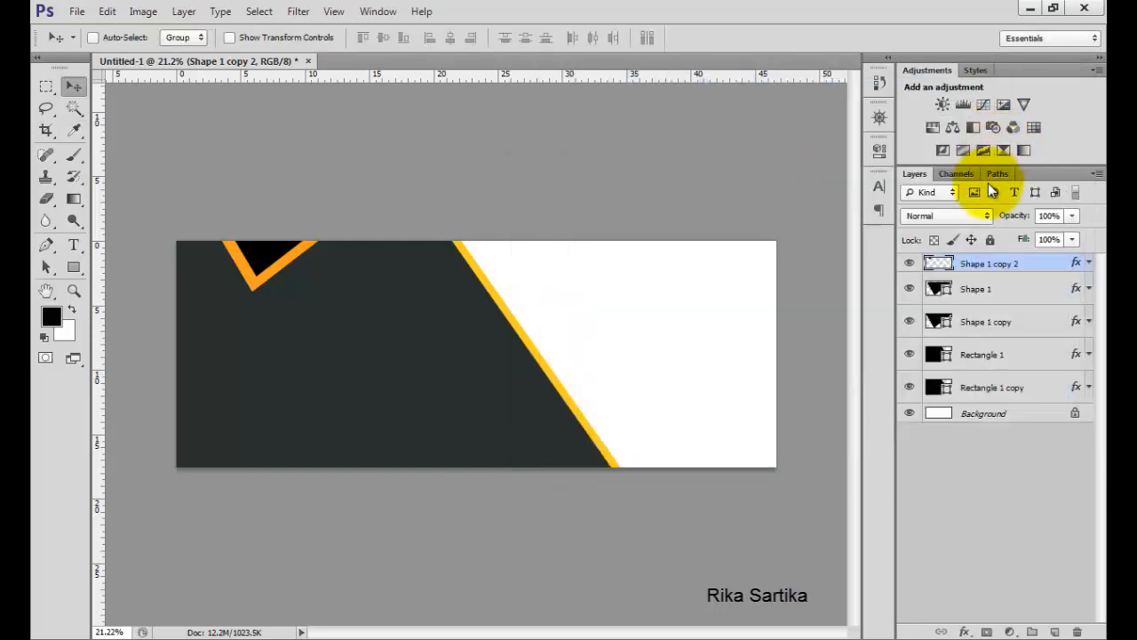
Apply a Gaussian Blur with a radius of 31.9 pixels to the black triangle copy.
left_click(298, 13)
mouse_move(381, 181)
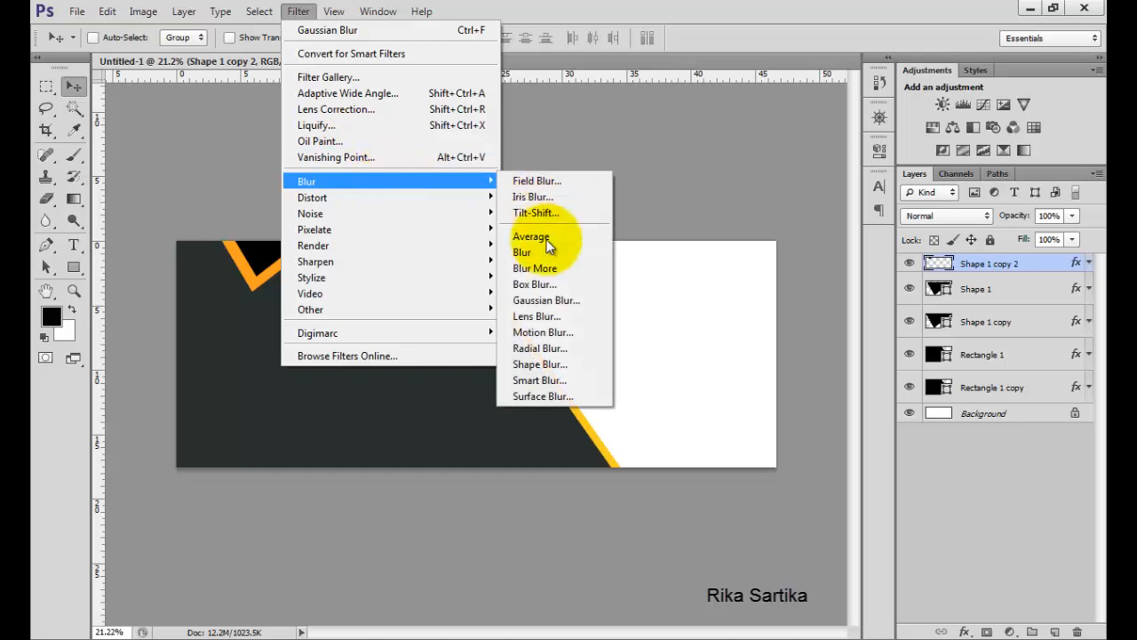
left_click(544, 300)
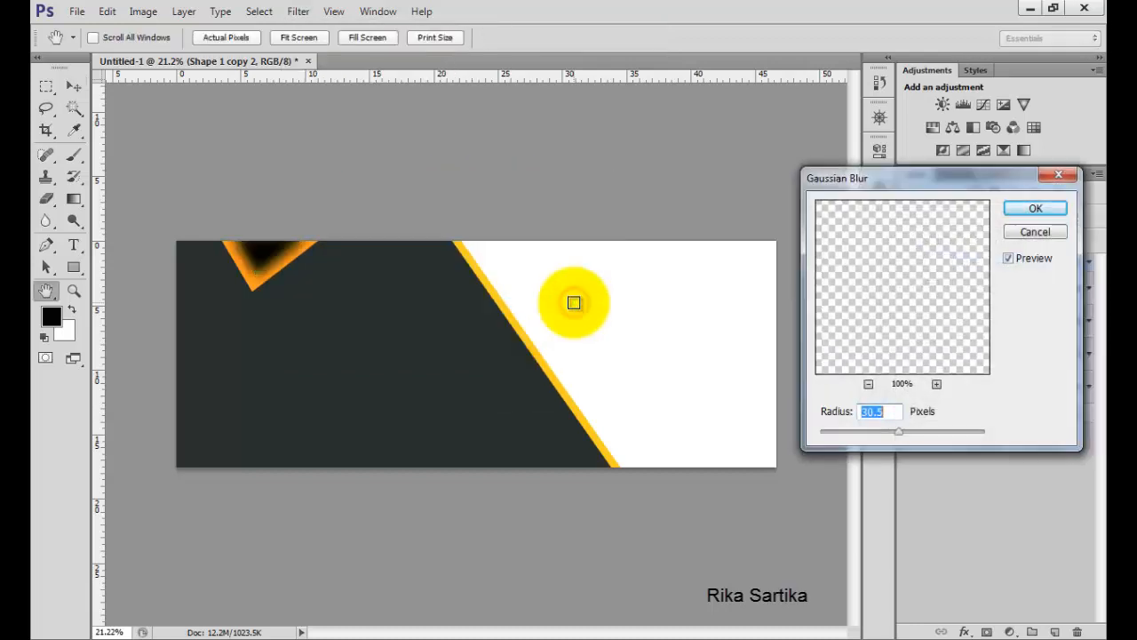
mouse_move(888, 430)
left_mouse_down()
mouse_move(913, 414)
mouse_move(906, 433)
left_mouse_up()
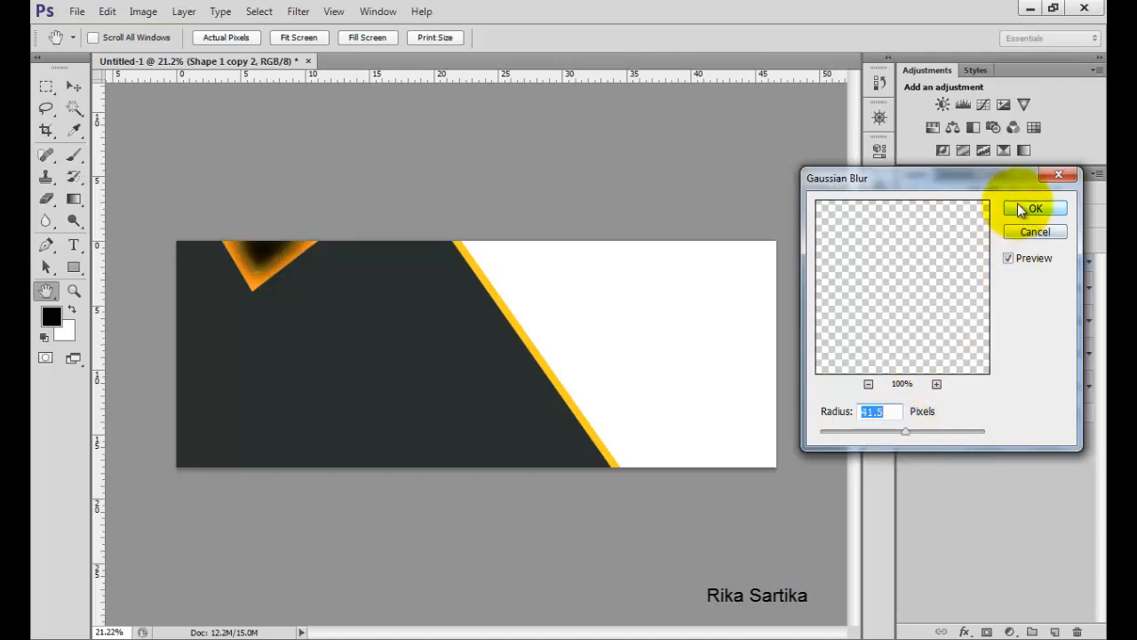
left_click(895, 433)
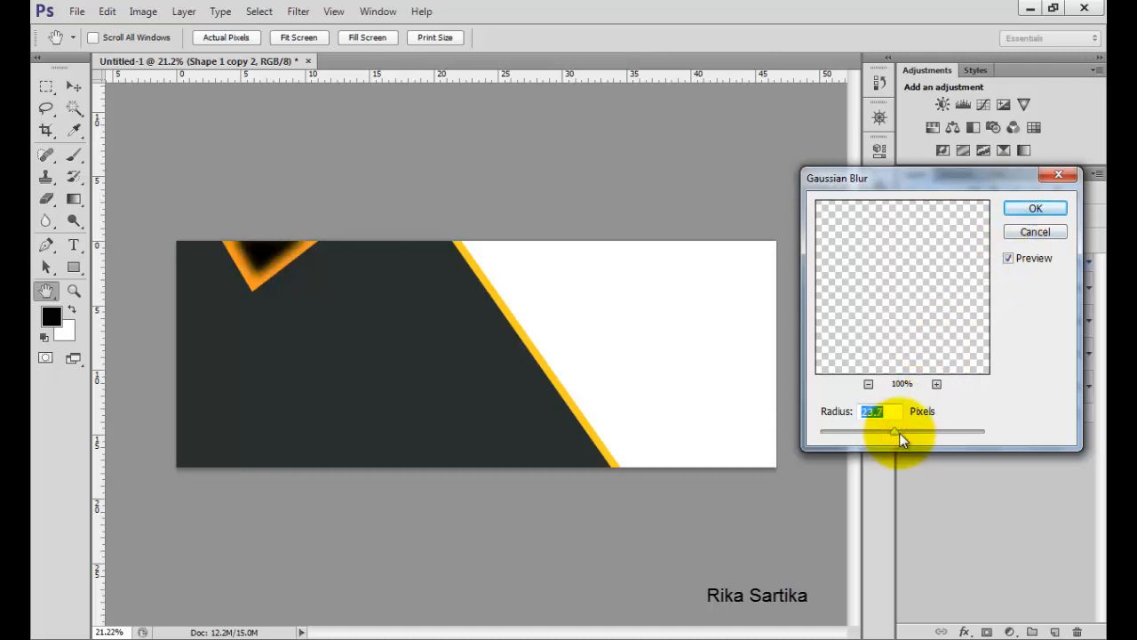
left_click(1009, 208)
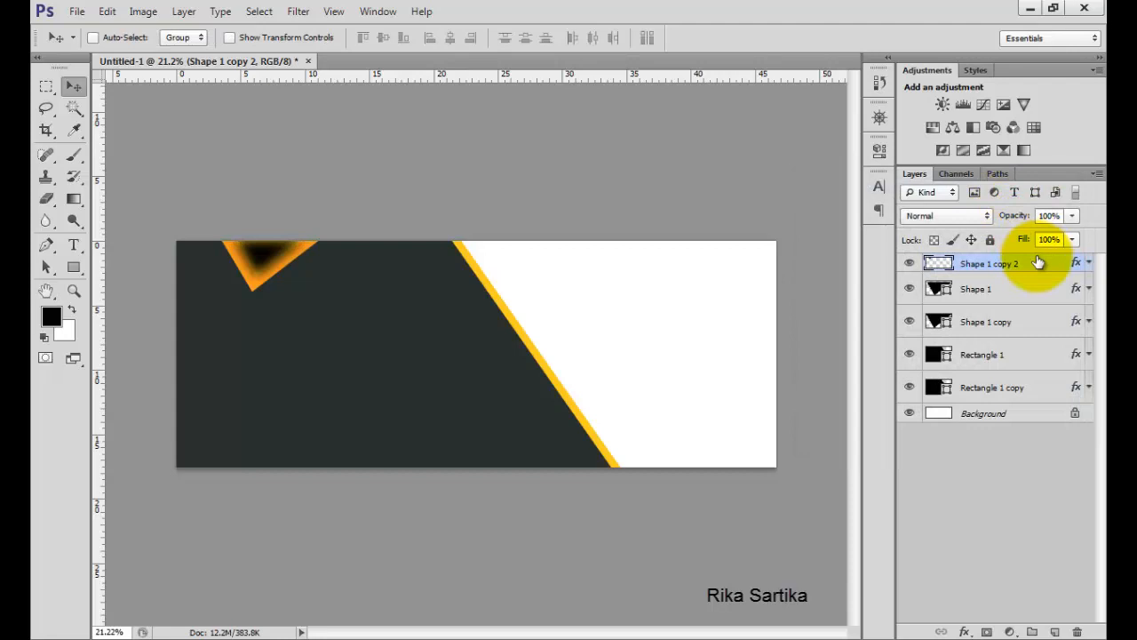
Move the blurred copy just below Shape 1 and set its opacity to 85% as a shadow.
left_click_drag(1038, 261, 1035, 298)
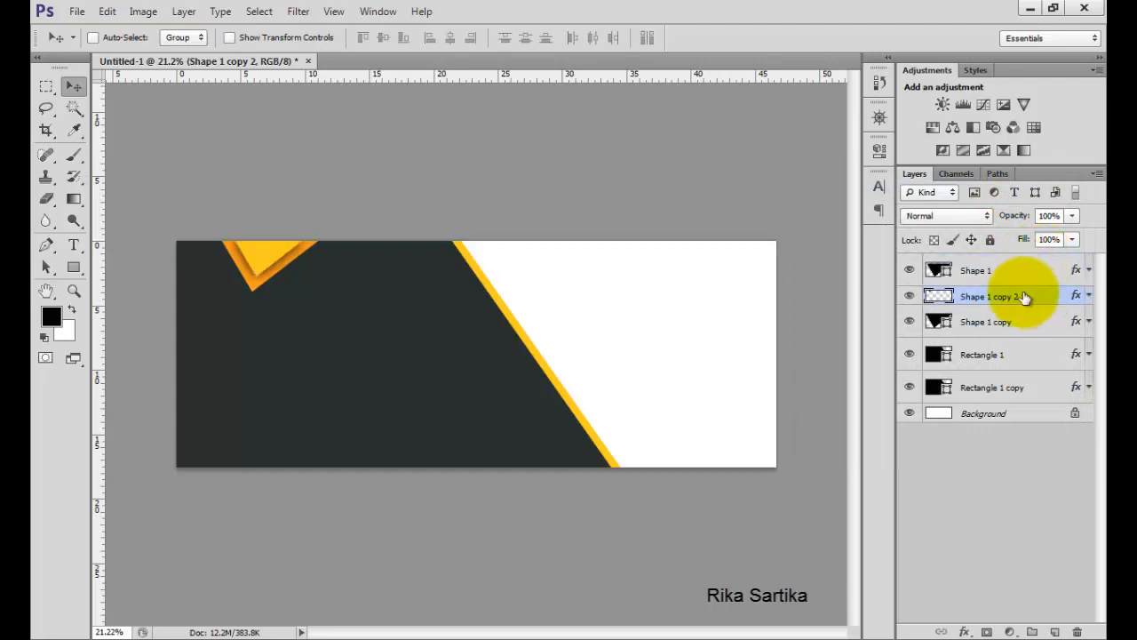
left_click(1072, 215)
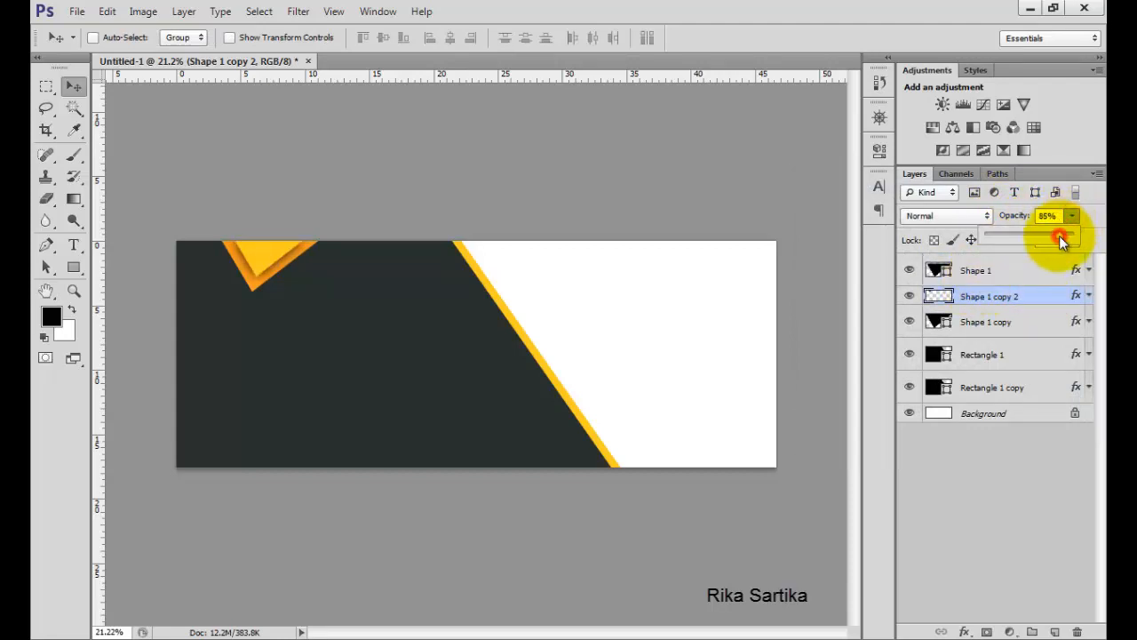
left_click(1028, 294)
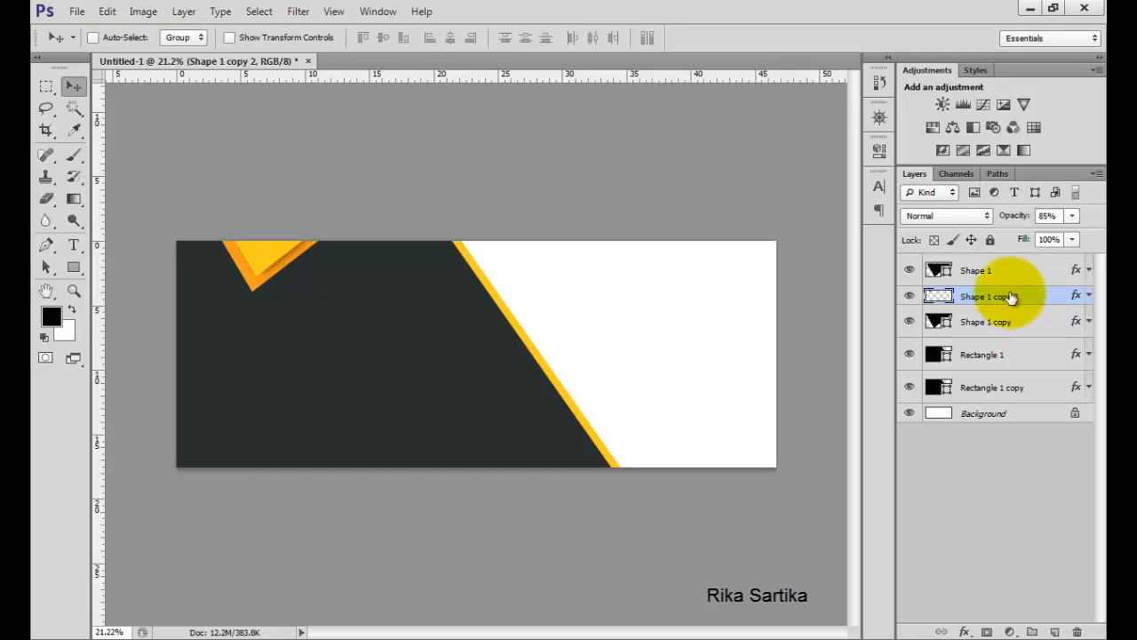
Group the Shape 1, Shape 1 copy 2 and Shape 1 copy layers together.
left_click(1008, 270)
left_click(1009, 325, "shift")
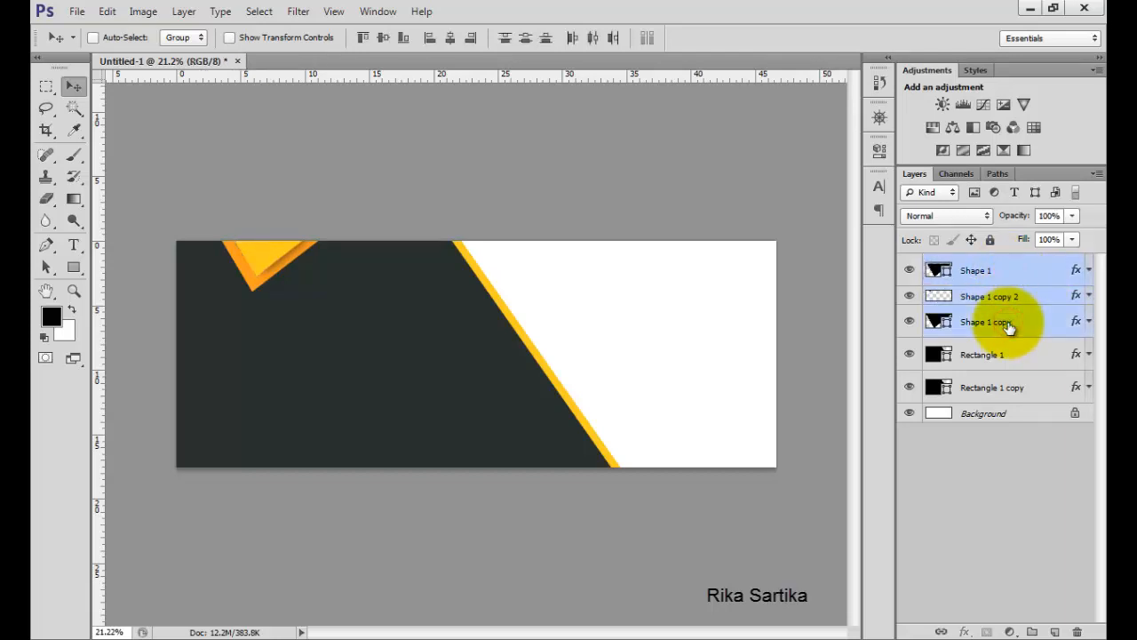
left_click(184, 11)
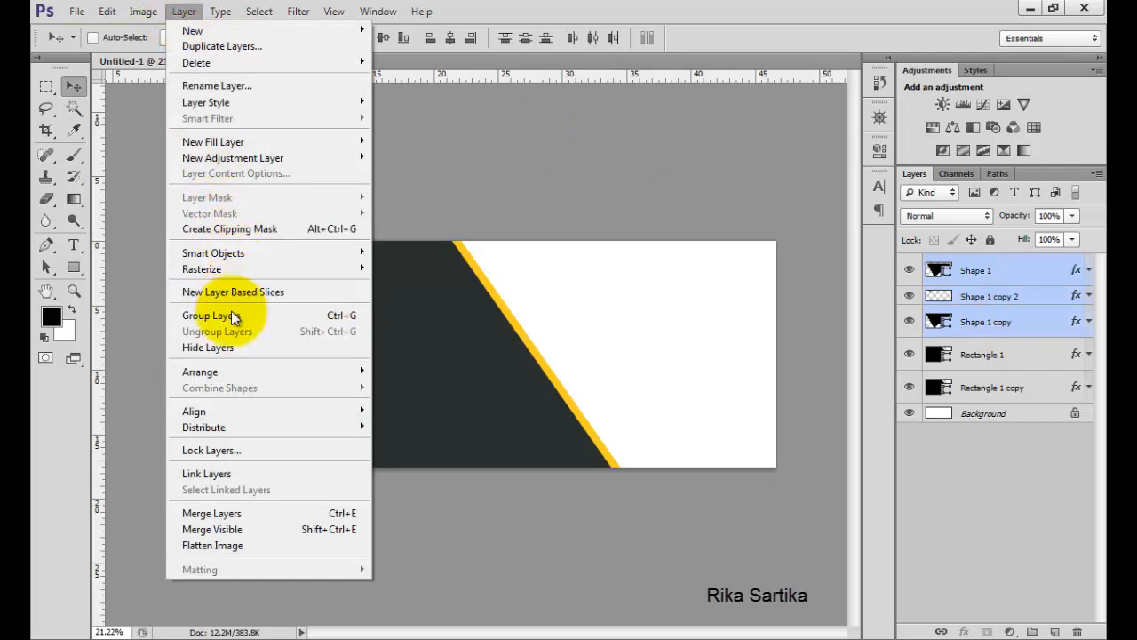
left_click(341, 315)
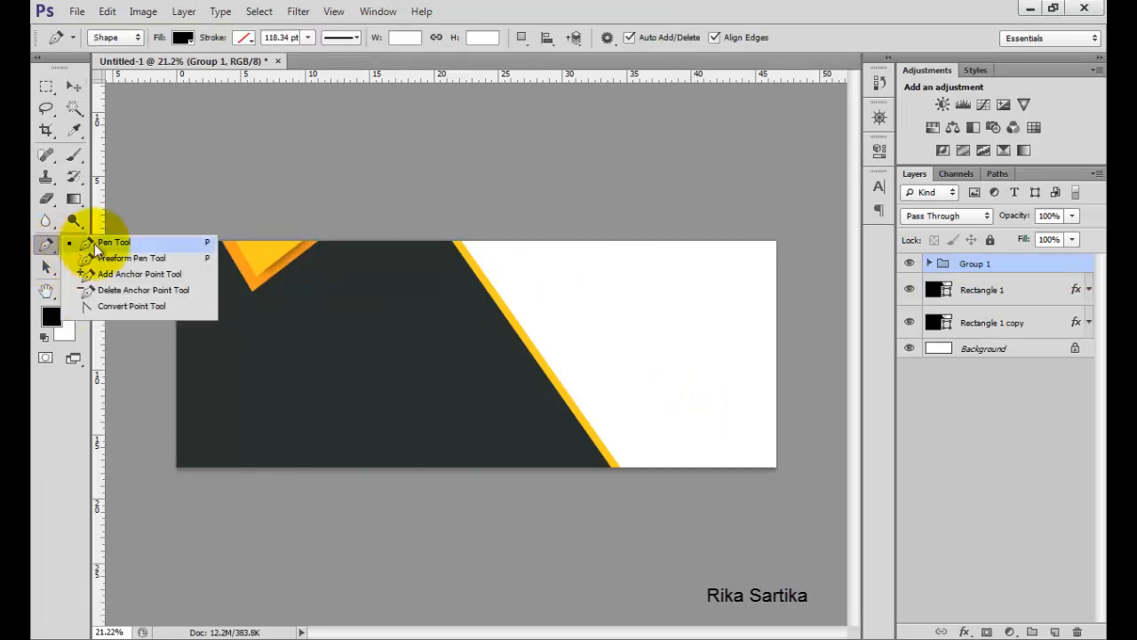
Draw a four-sided shape with the Pen tool across the banner's lower-right corner beside the yellow stripe.
left_click(149, 245)
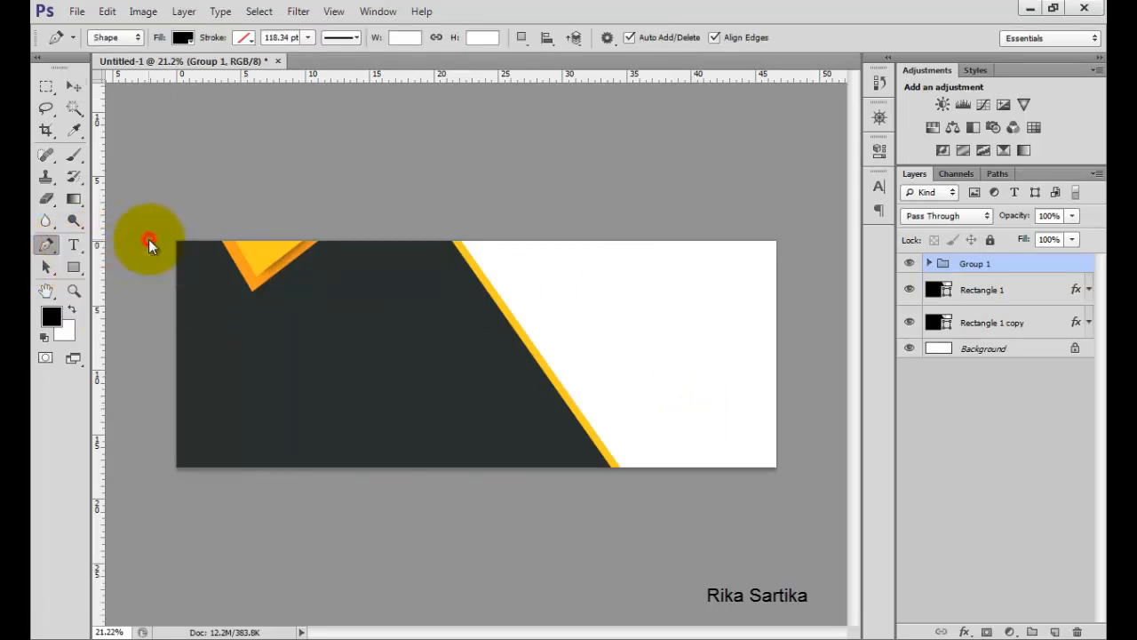
left_click(778, 379)
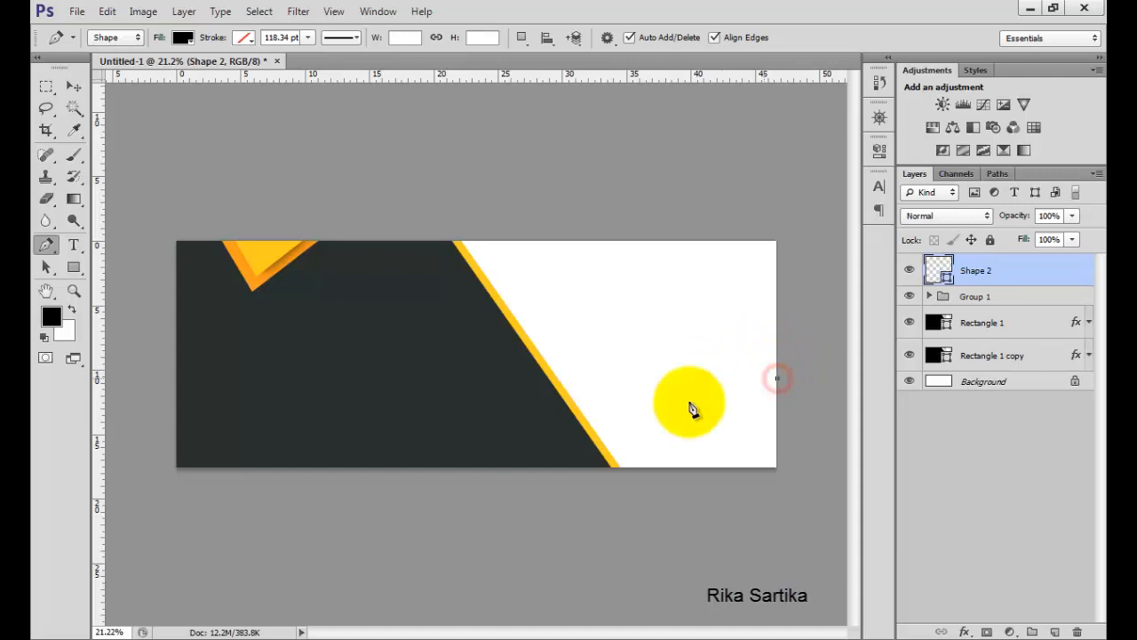
left_click(611, 439)
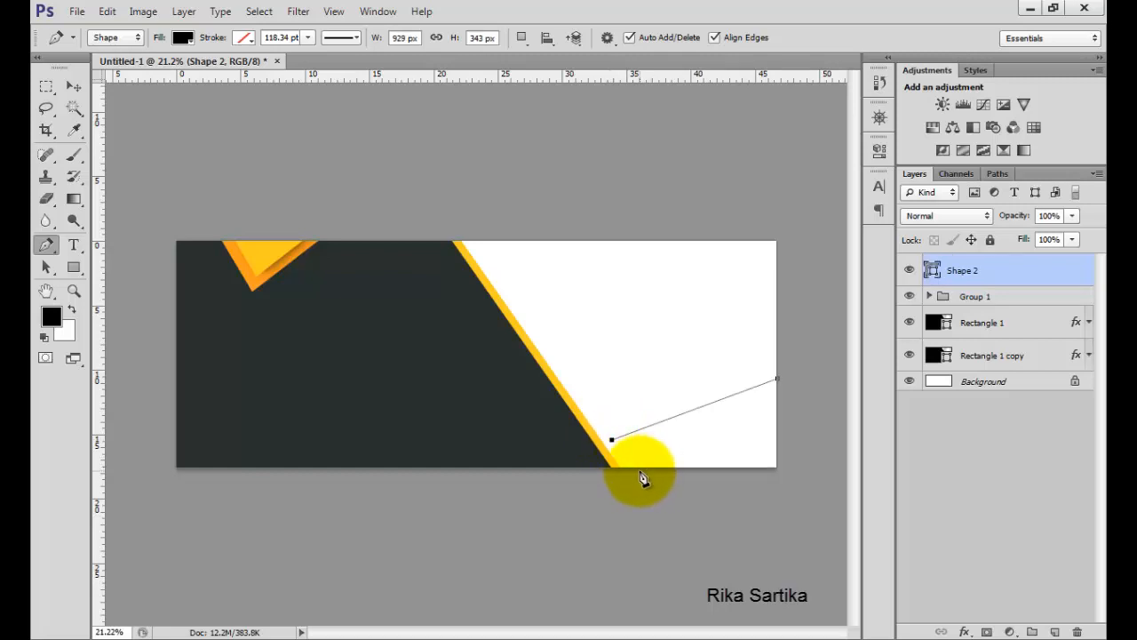
left_click(633, 469)
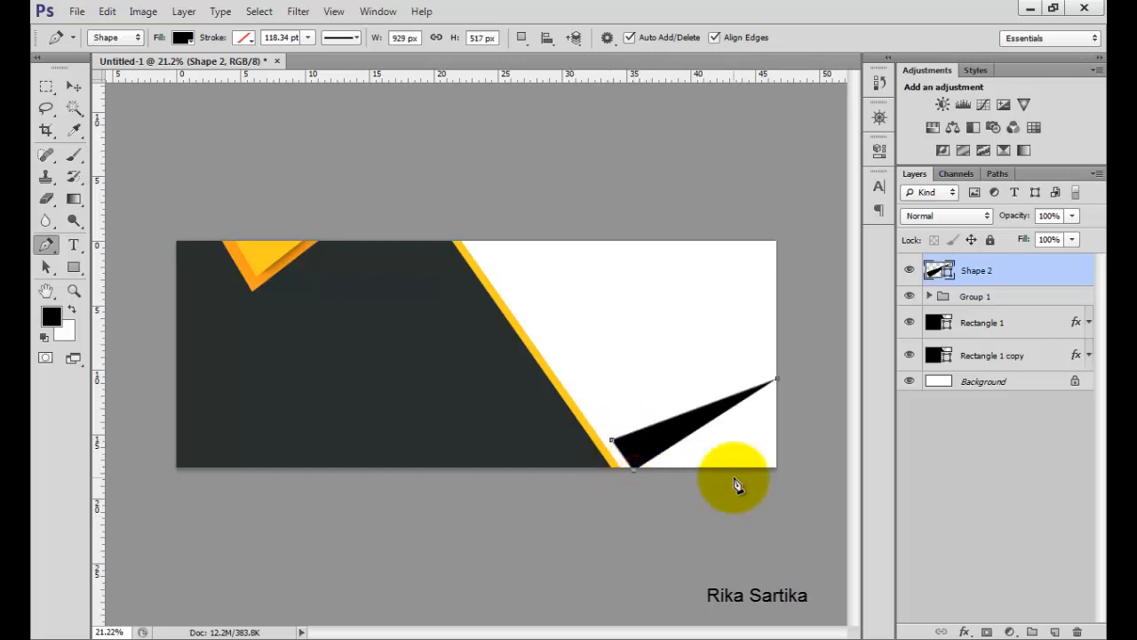
left_click(795, 481)
left_click(802, 360)
left_click(780, 384)
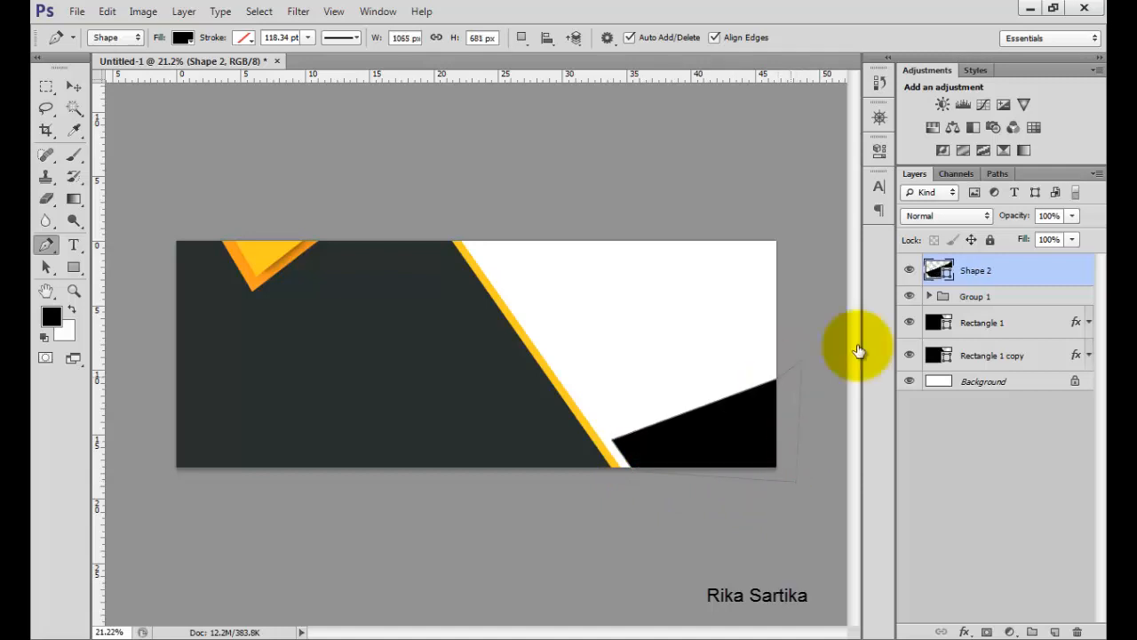
Give Shape 2 a Color Overlay of yellow ffcc1d sampled from the yellow triangle.
double_click(1028, 267)
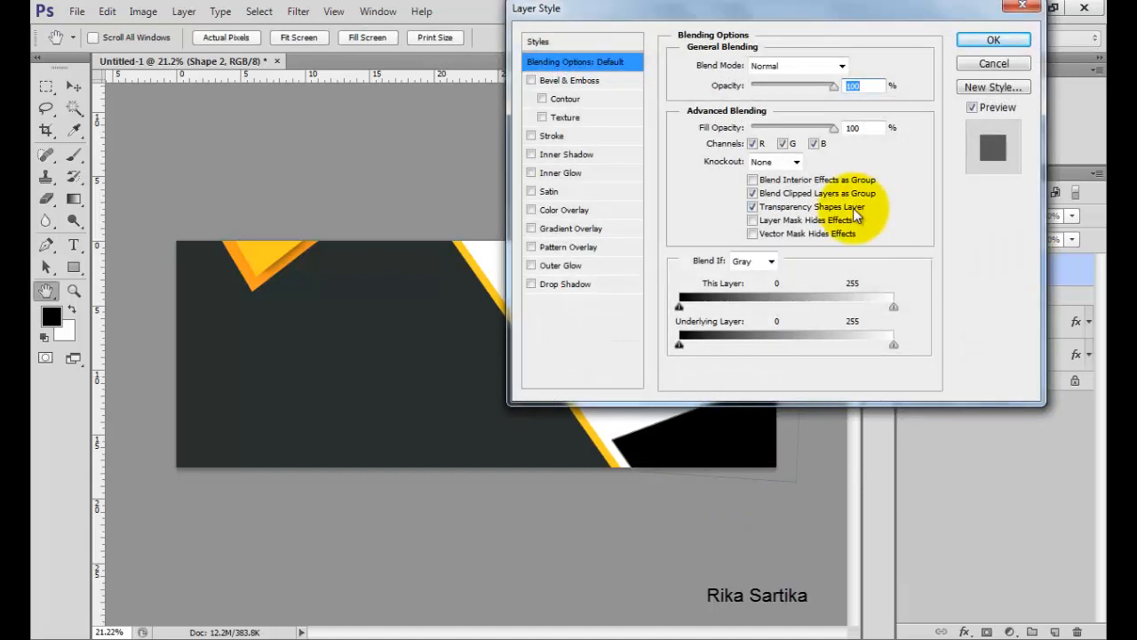
left_click(581, 210)
left_click(857, 66)
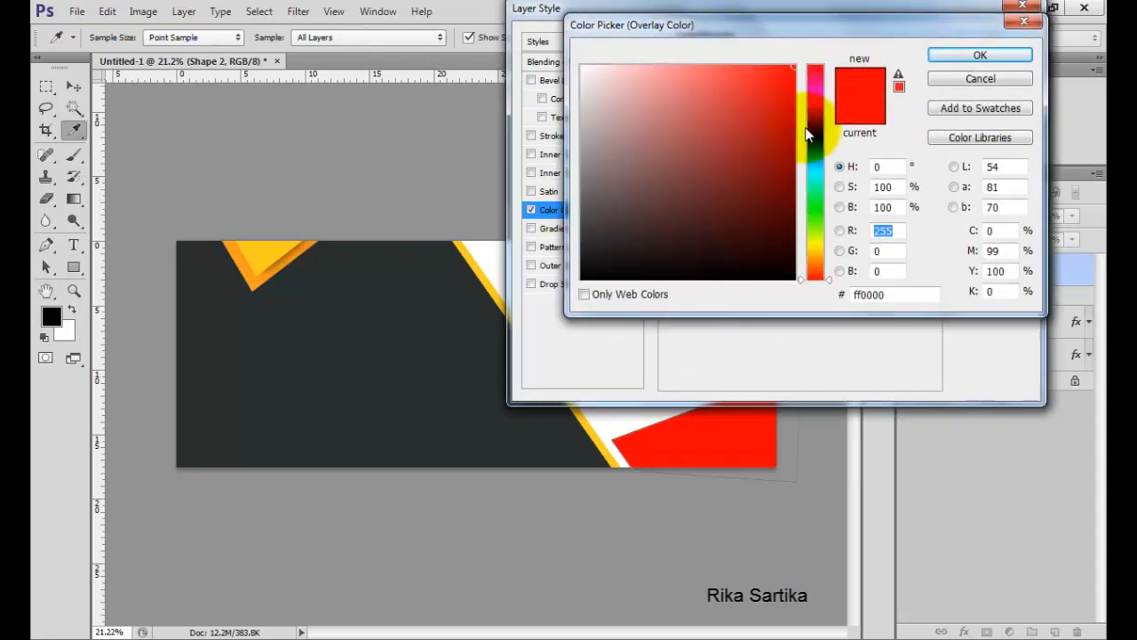
left_click(271, 255)
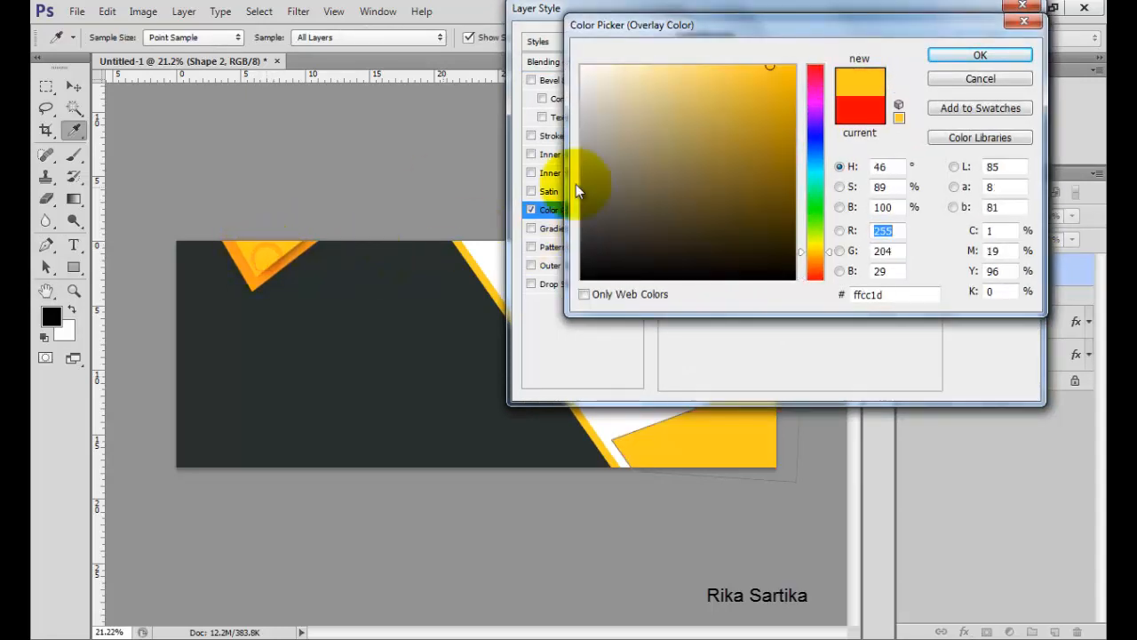
left_click(980, 56)
left_click(993, 41)
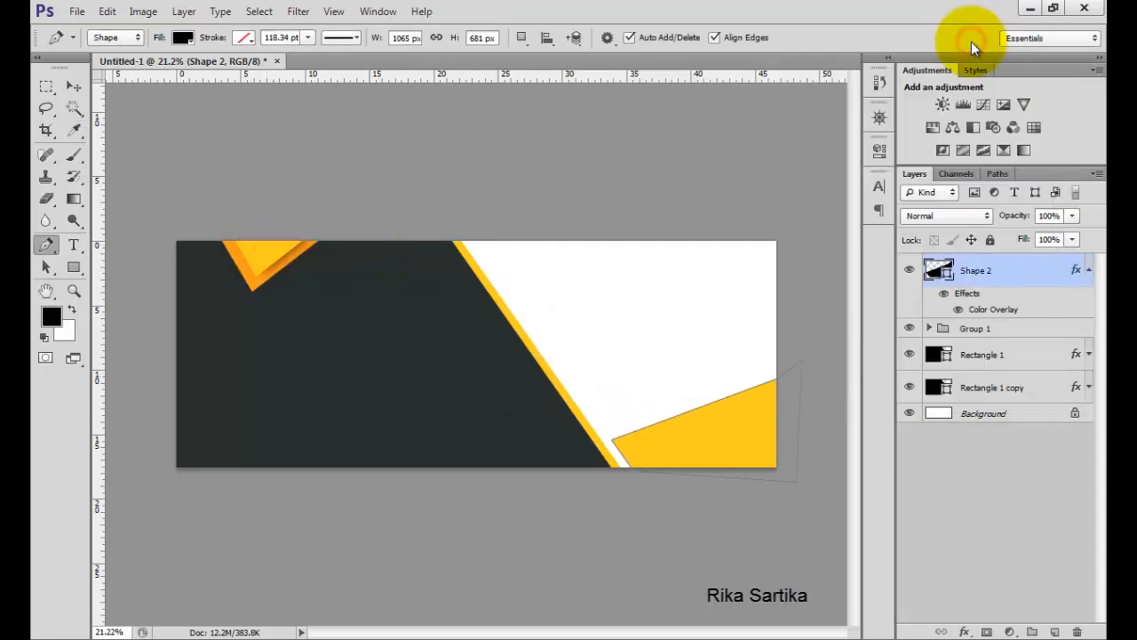
Draw a second, larger four-sided shape with the Pen tool over the lower-right corner, starting above the first.
left_click(1088, 270)
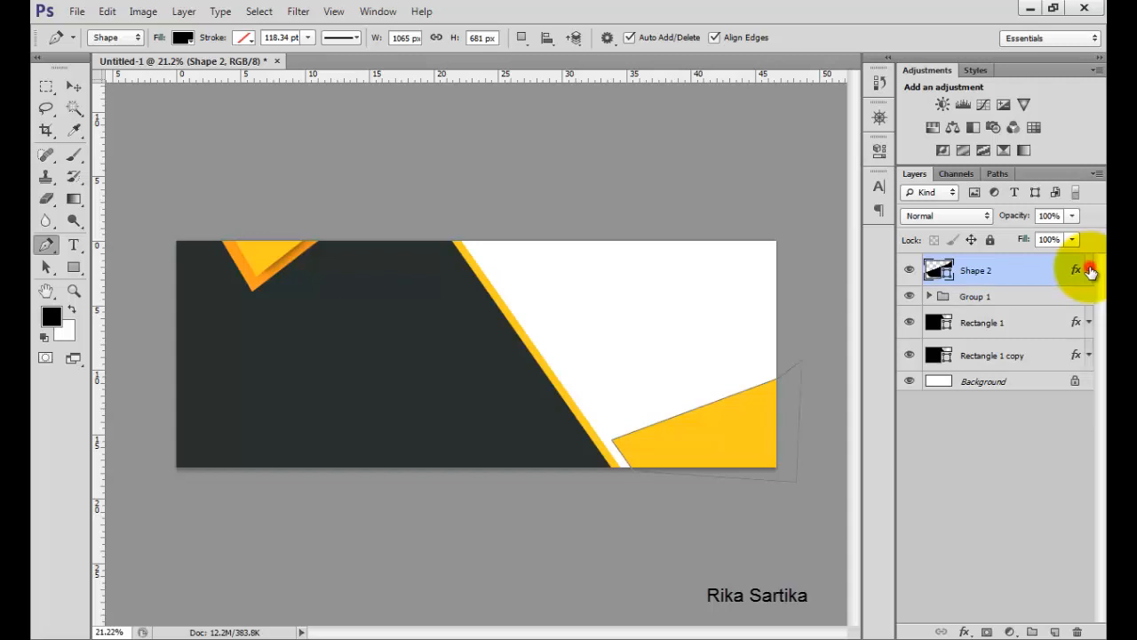
left_click(776, 337)
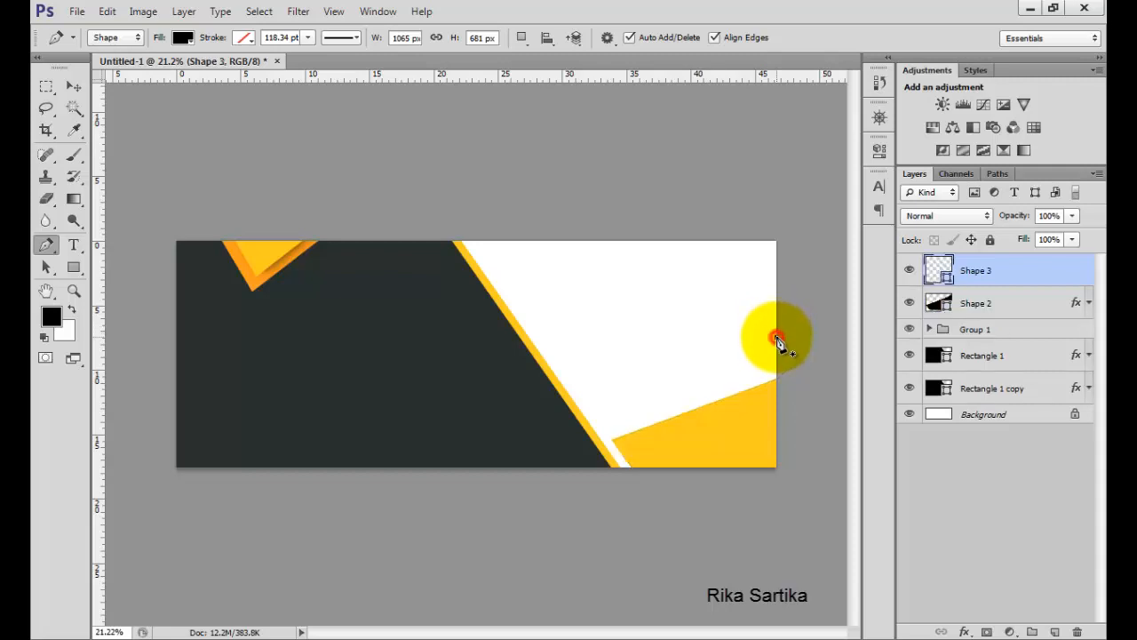
left_click(551, 435)
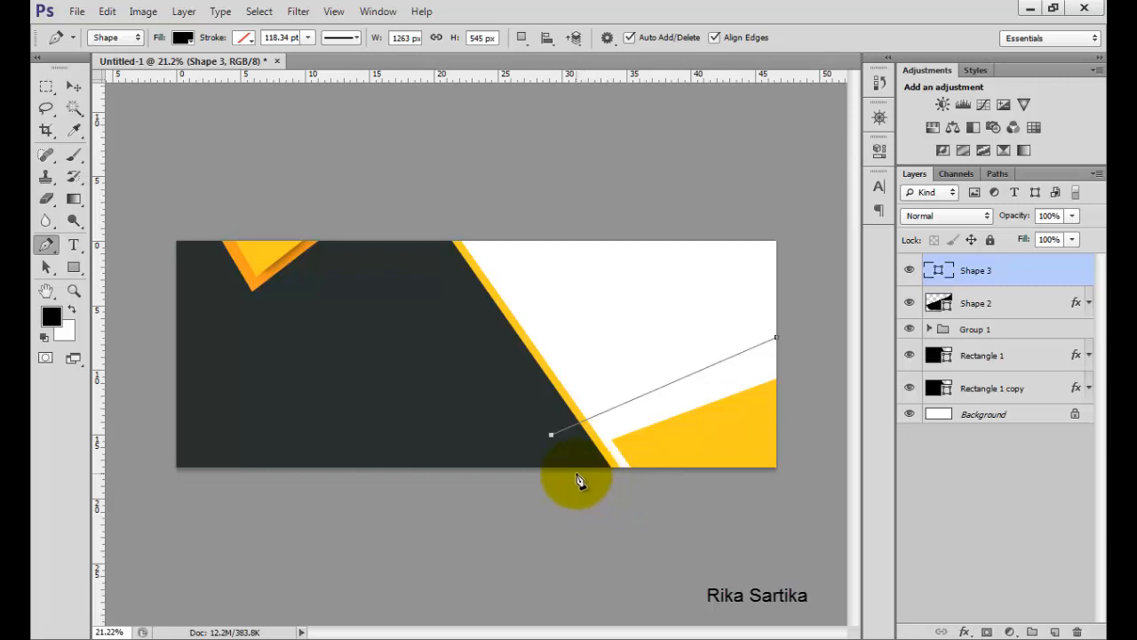
left_click(577, 469)
left_click(779, 484)
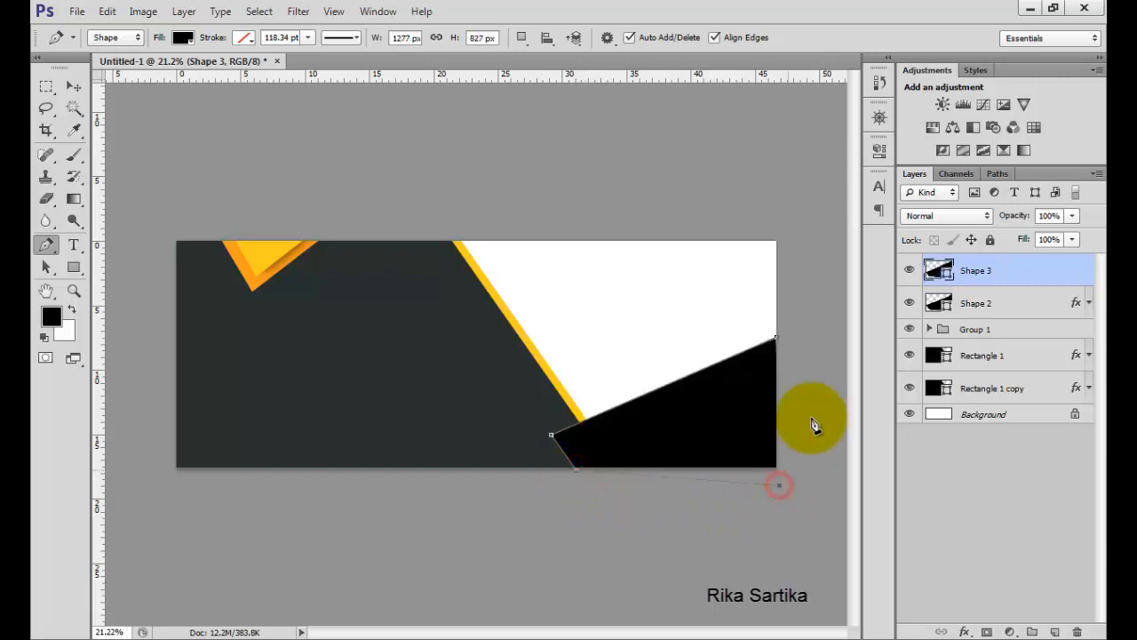
left_click_drag(810, 415, 803, 317)
left_click(778, 341)
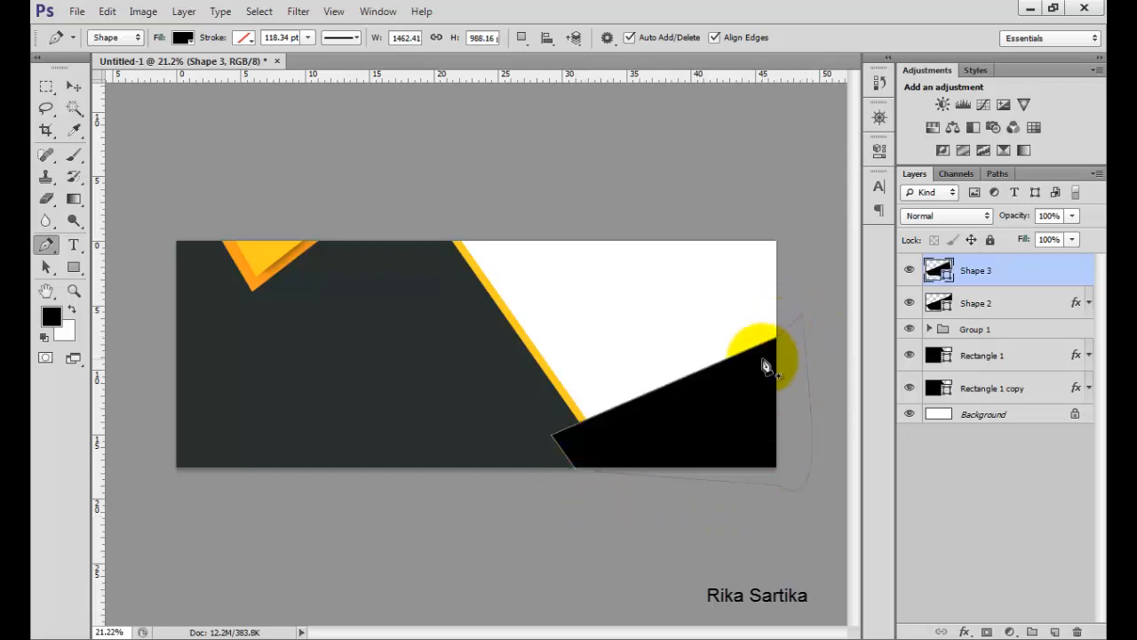
Give Shape 3 a Color Overlay of orange ff9d1d sampled from the orange triangle border.
double_click(1008, 270)
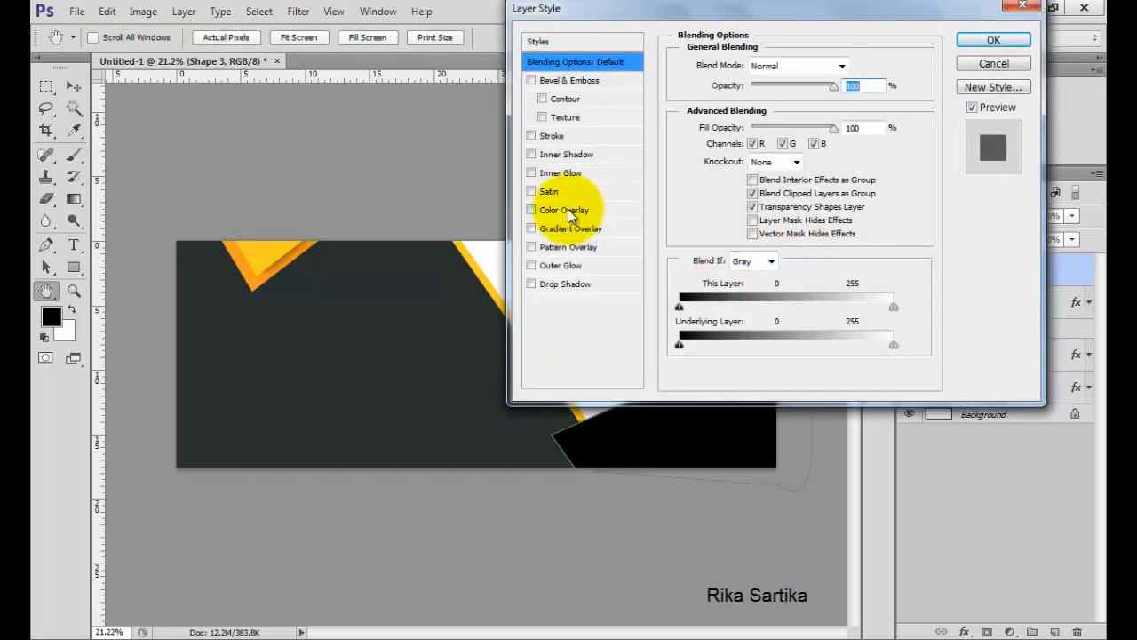
left_click(567, 209)
left_click(851, 67)
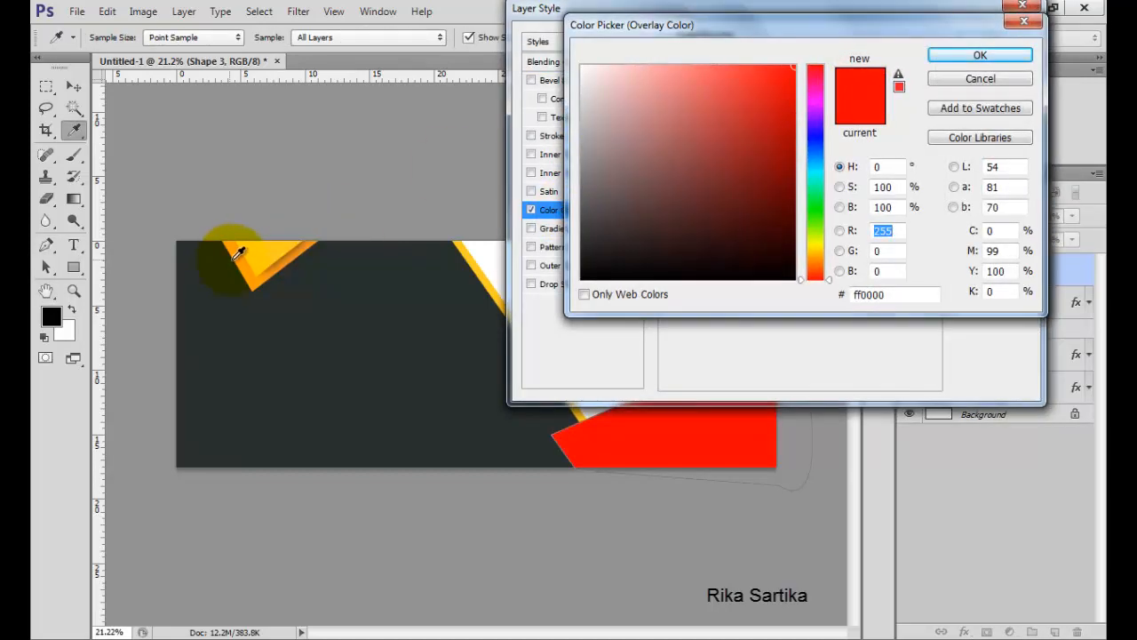
left_click(241, 262)
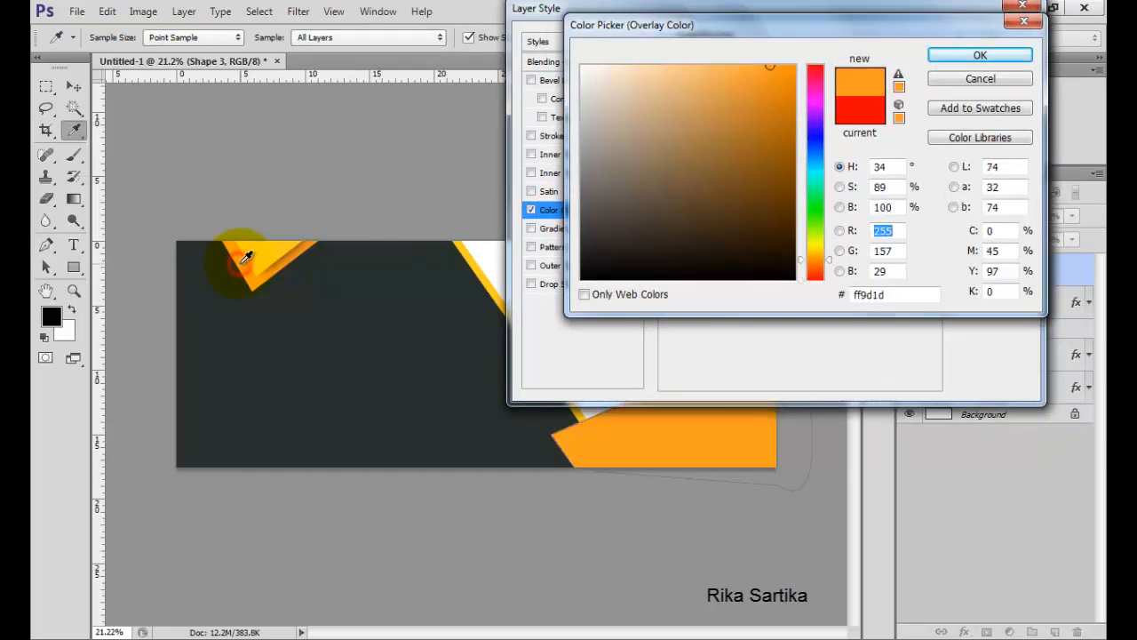
left_click(952, 59)
left_click(972, 42)
left_click(1092, 279)
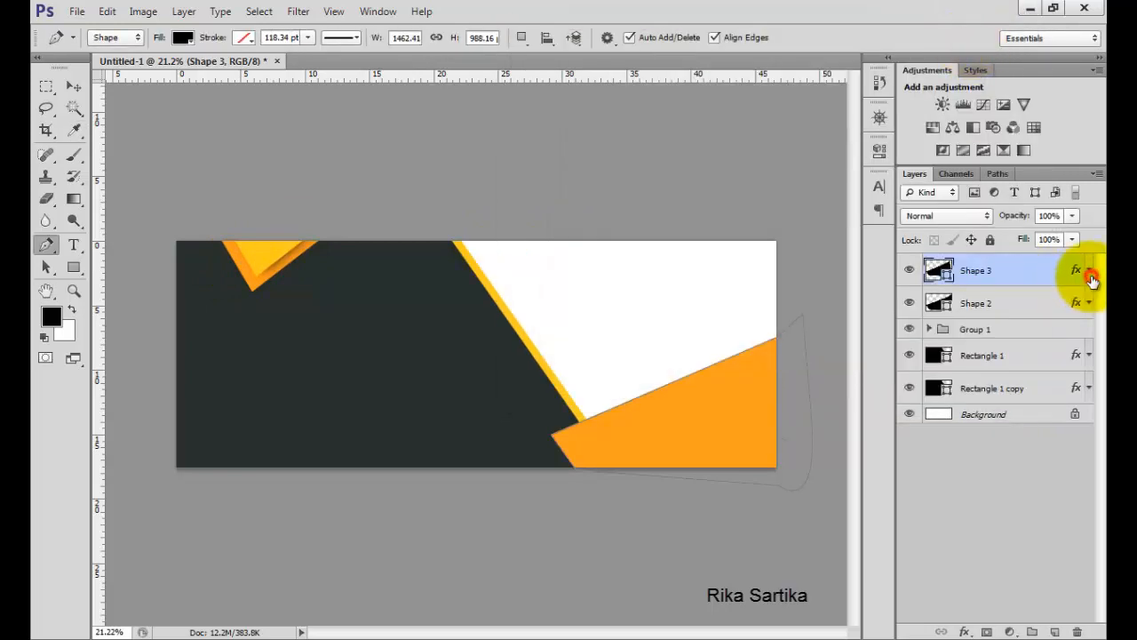
Move the Shape 3 layer below Shape 2 in the layer stack.
left_click_drag(1048, 275, 1040, 313)
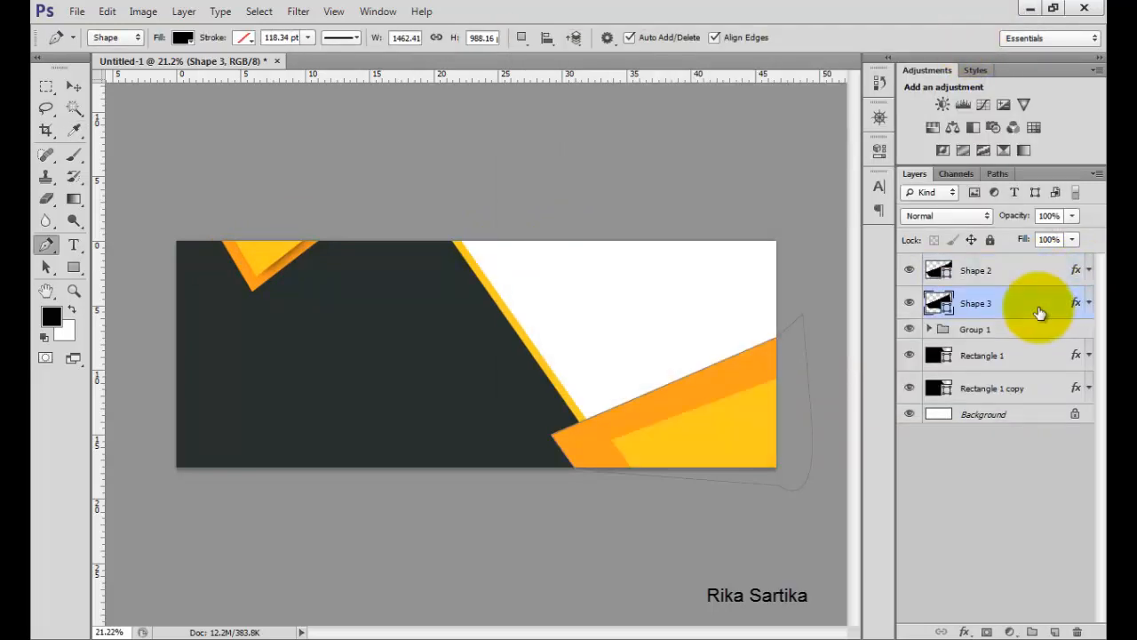
left_click(983, 411)
Rotate Shape 3 by about 2.5 degrees with Free Transform and commit.
left_click(1004, 275)
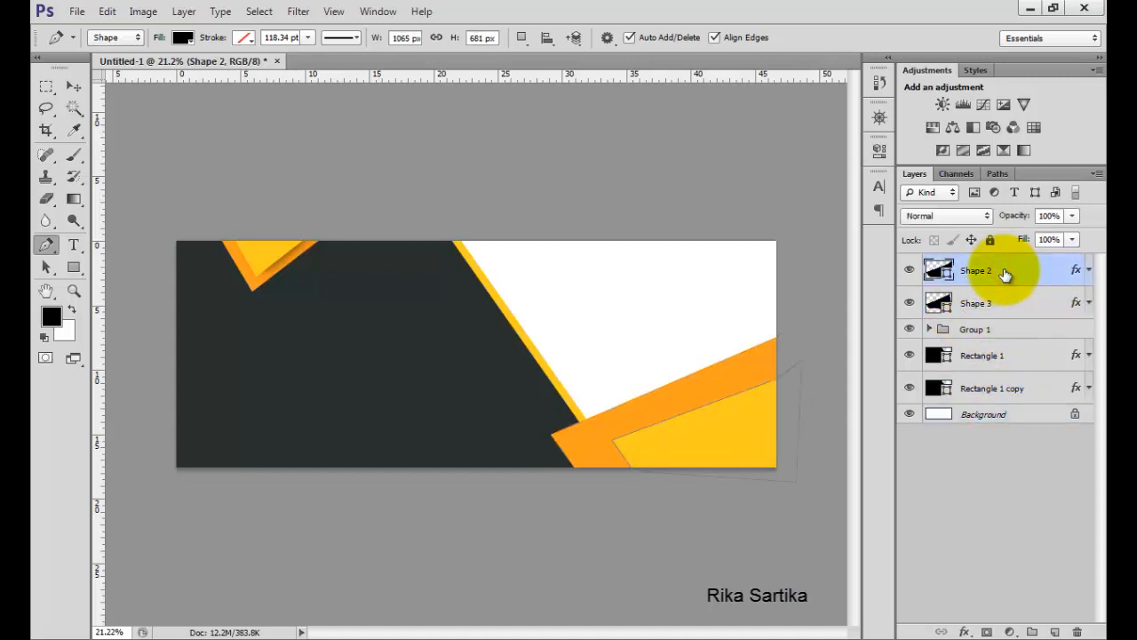
left_click(1005, 301)
key("ctrl+t")
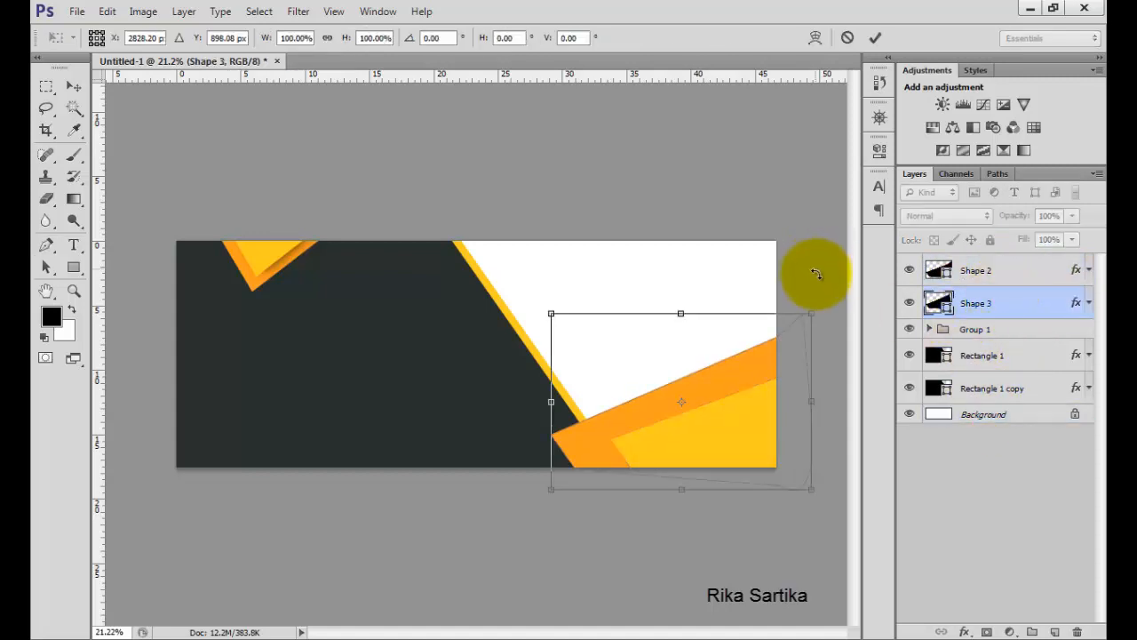
left_click_drag(826, 292, 833, 299)
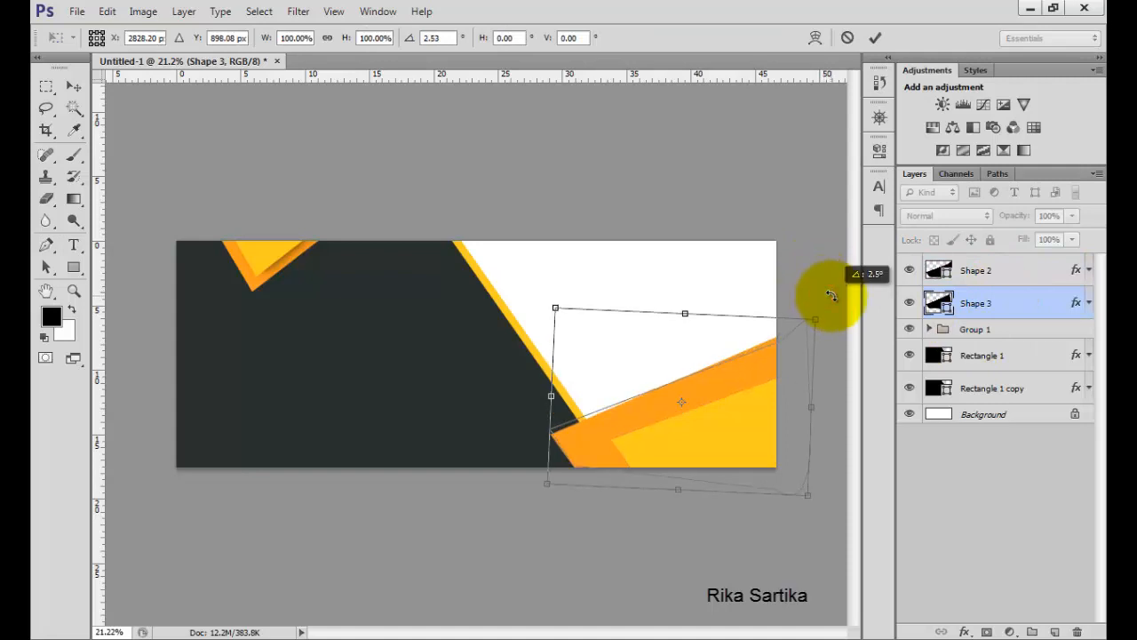
left_click(876, 38)
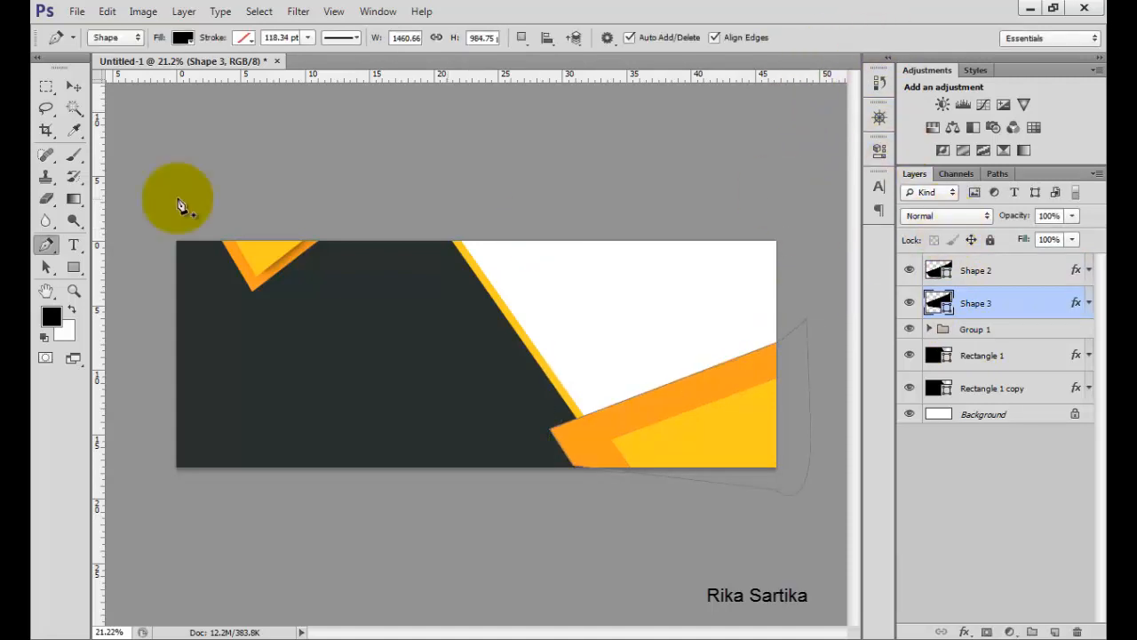
Scale Shape 2 and Shape 3 together to about 117% and shift them up and left, then commit.
left_click(76, 85)
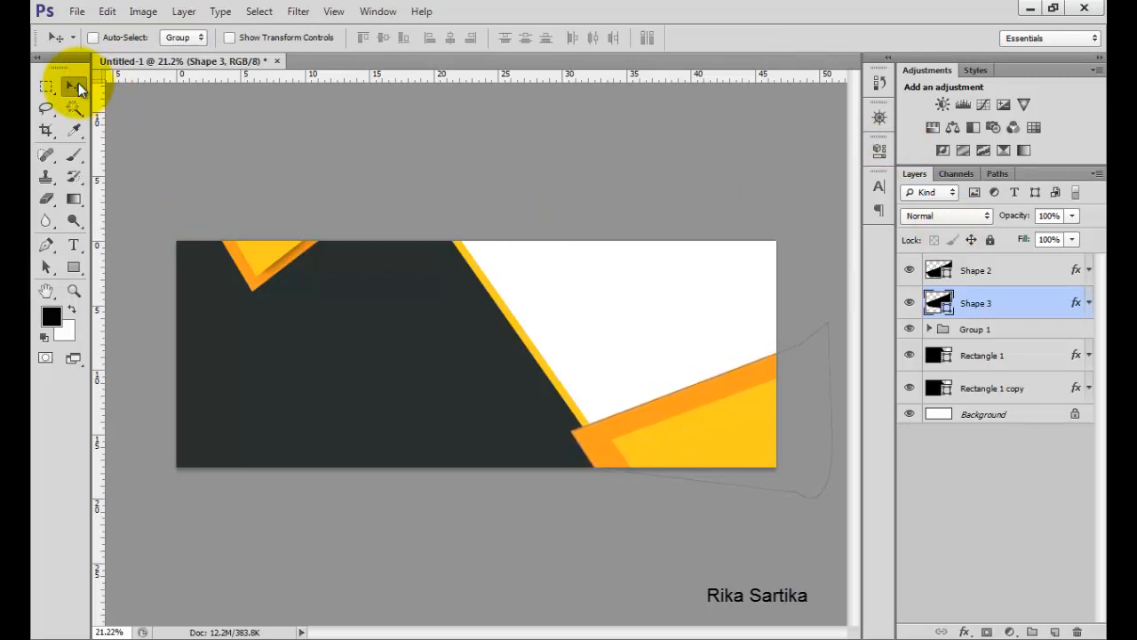
left_click(1022, 273)
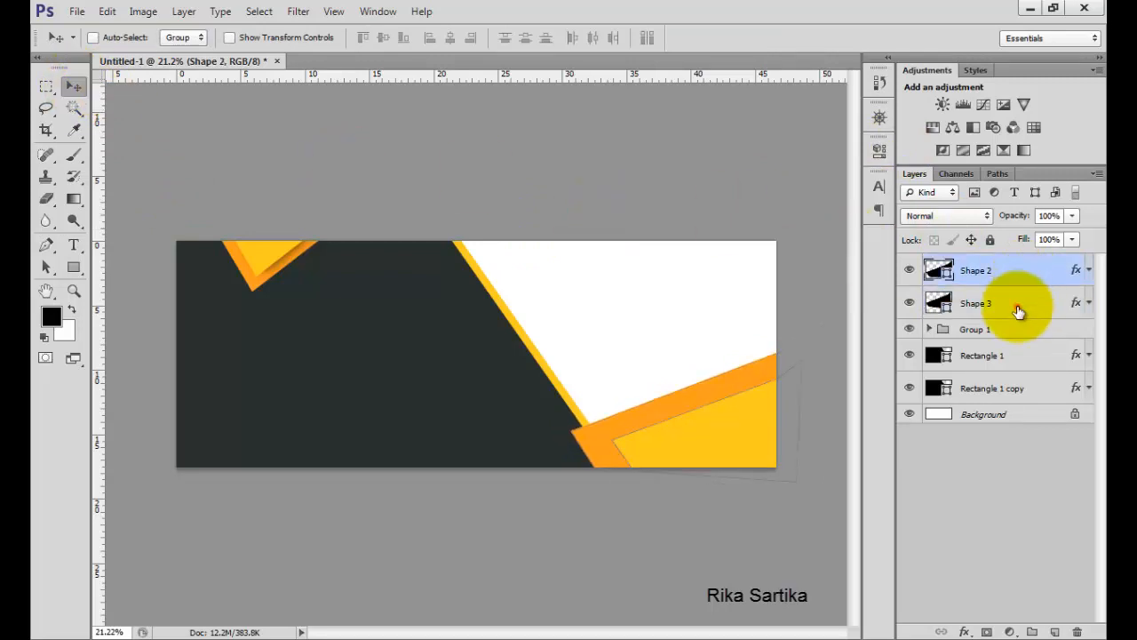
left_click(1019, 311, "shift")
key("ctrl+t")
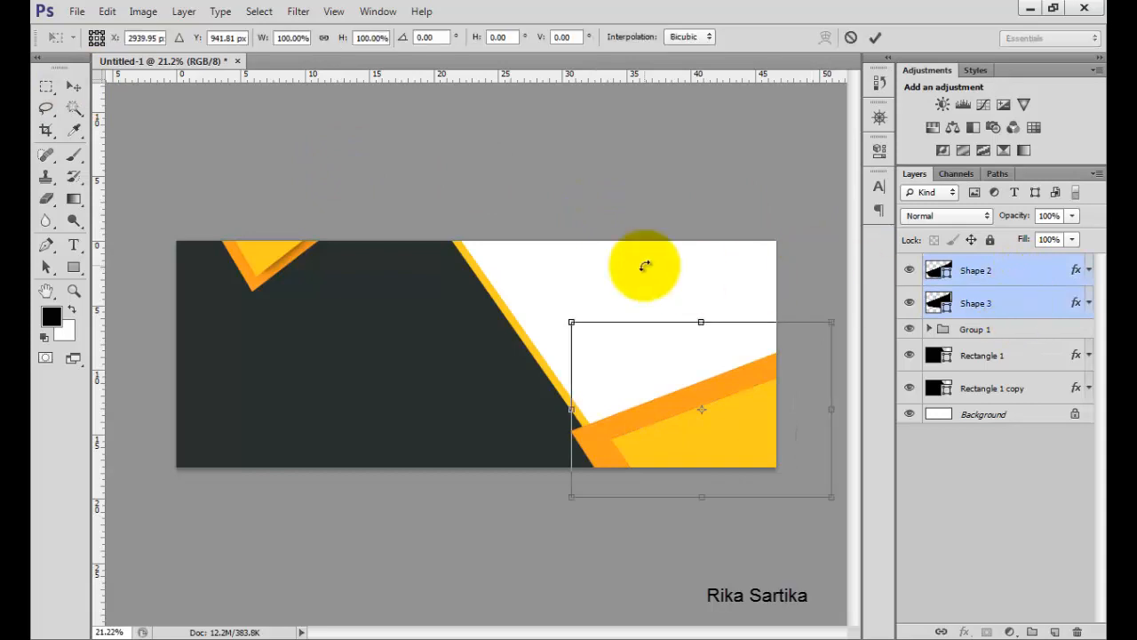
left_click_drag(574, 320, 523, 291)
left_click_drag(604, 391, 626, 423)
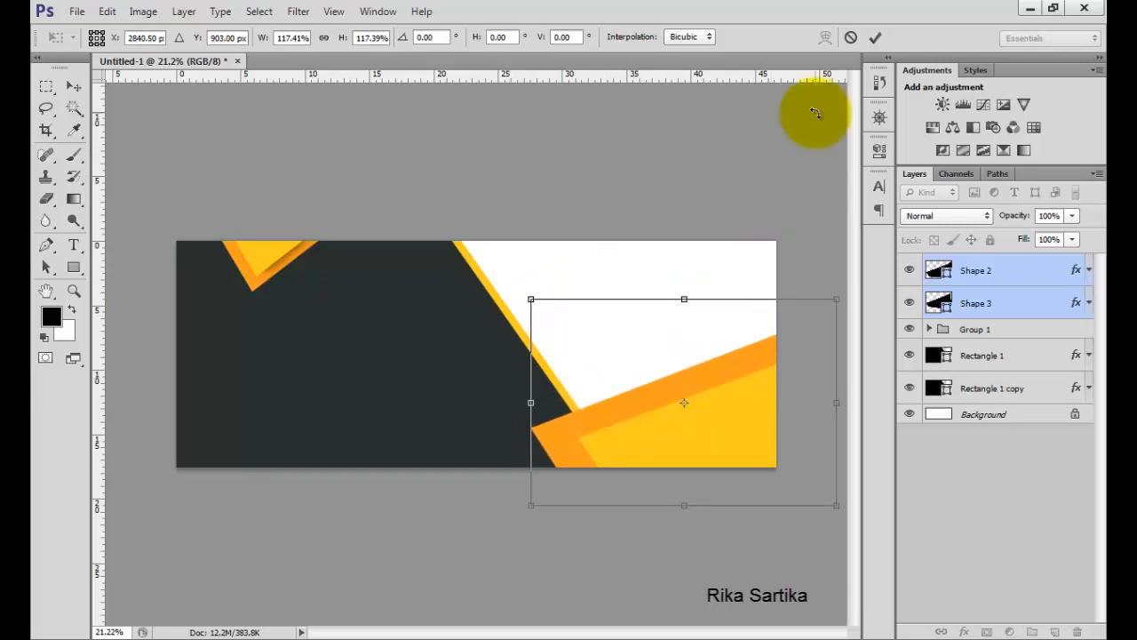
left_click(875, 38)
Duplicate the Shape 2 layer.
left_click(995, 266)
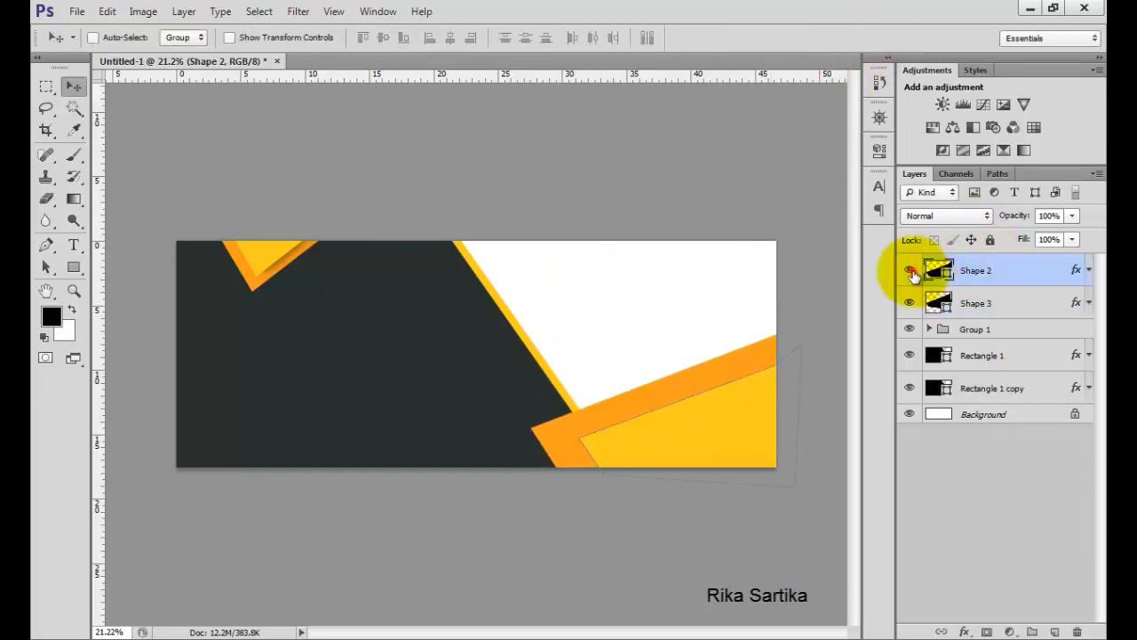
right_click(1006, 271)
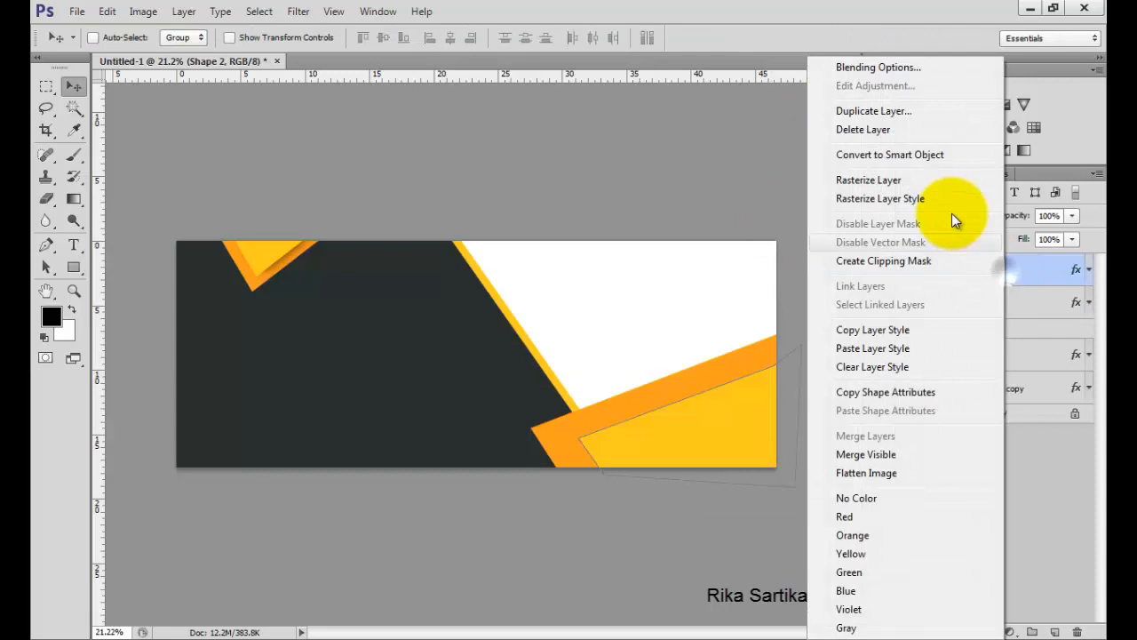
left_click(891, 113)
left_click(717, 198)
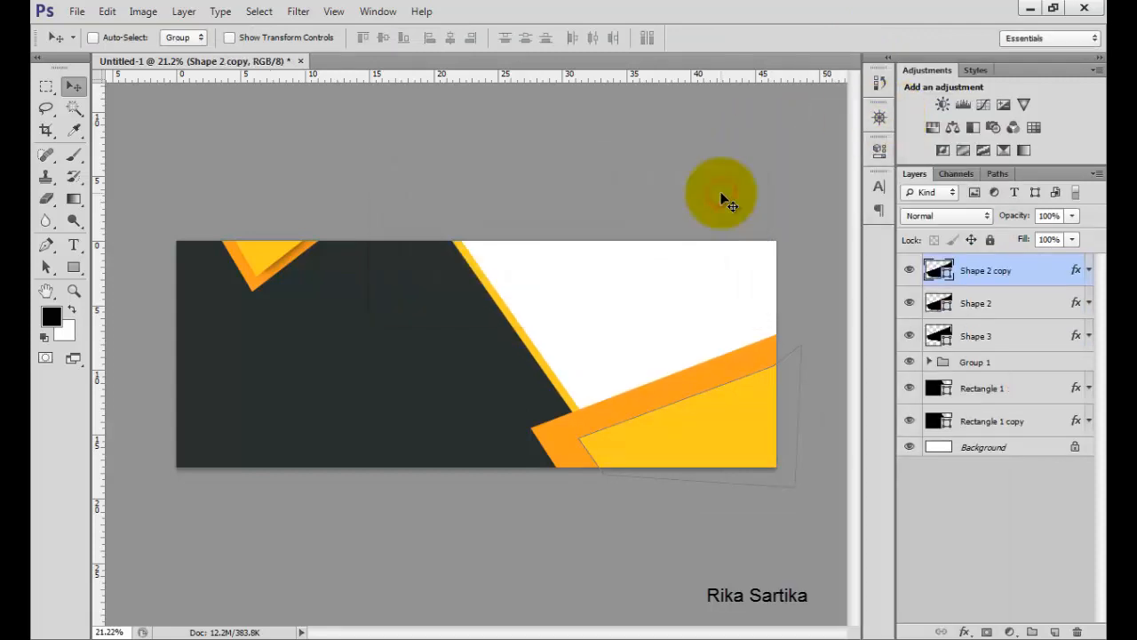
Rasterize the Shape 2 copy layer and change its Color Overlay color to black.
right_click(1042, 278)
left_click(927, 181)
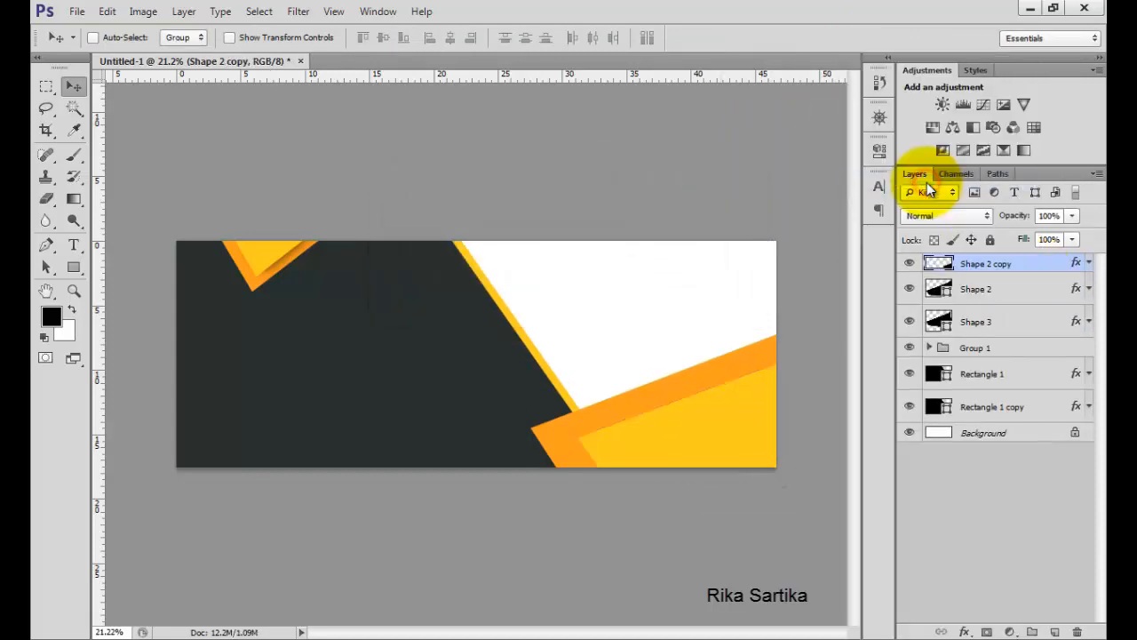
double_click(1058, 266)
left_click(584, 211)
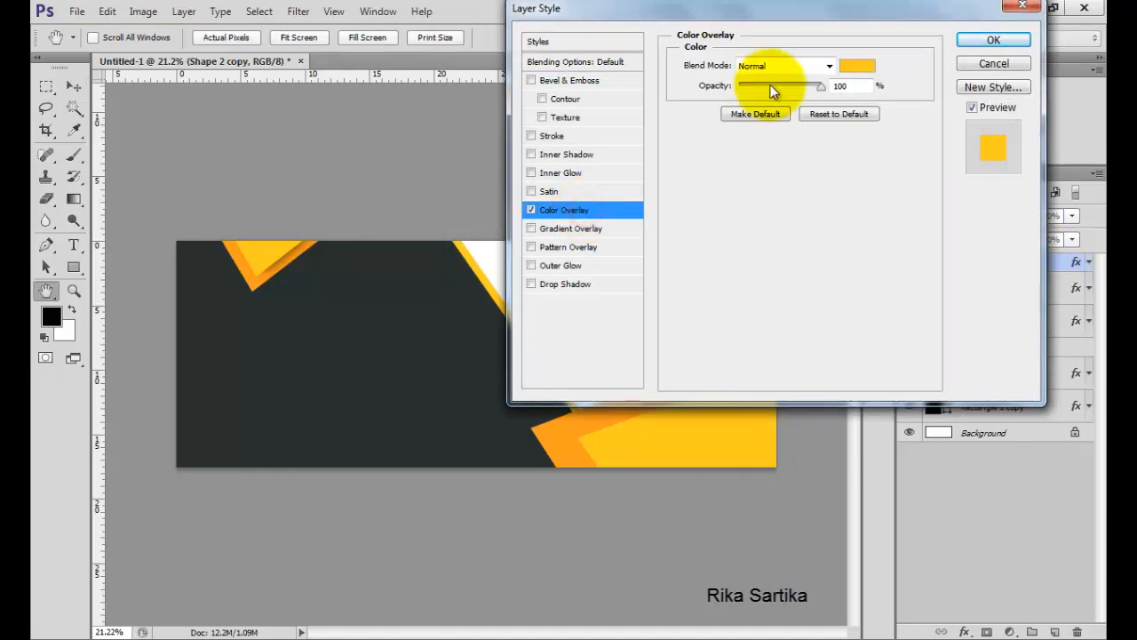
left_click(850, 71)
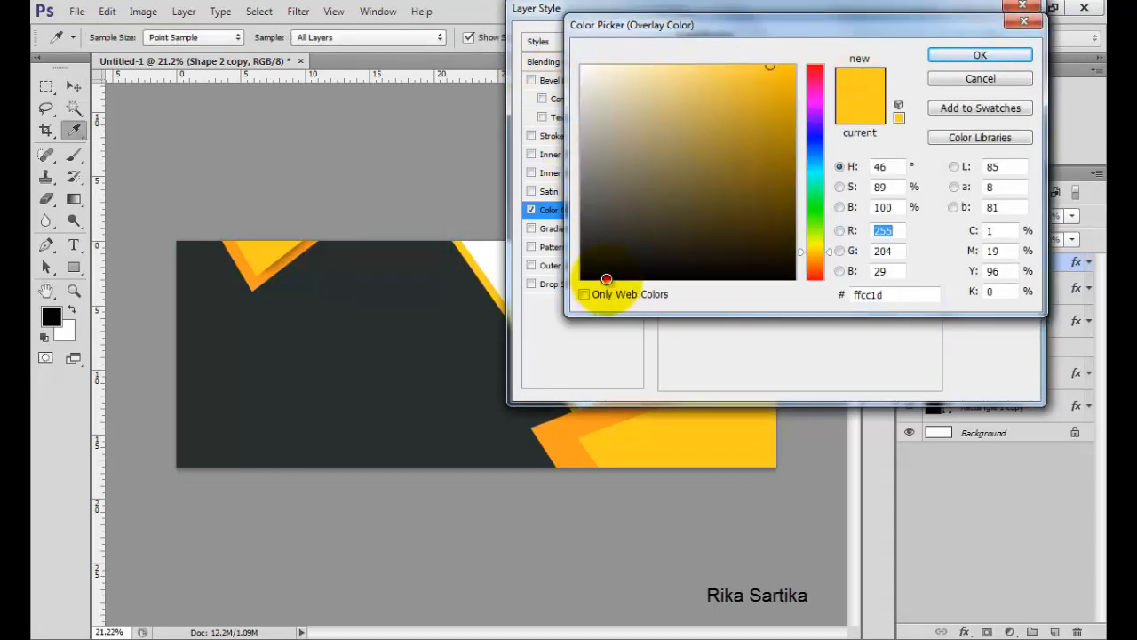
left_click(606, 279)
left_click(947, 55)
left_click(964, 41)
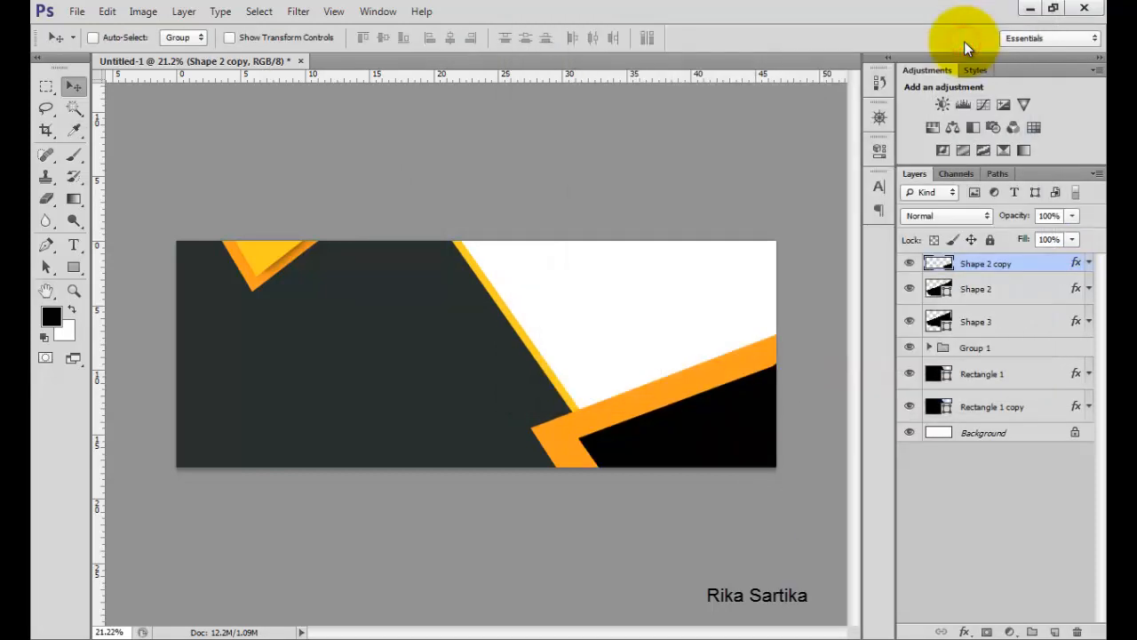
Apply a Gaussian Blur with a radius of 31.9 pixels to the Shape 2 copy layer.
left_click(298, 12)
mouse_move(466, 196)
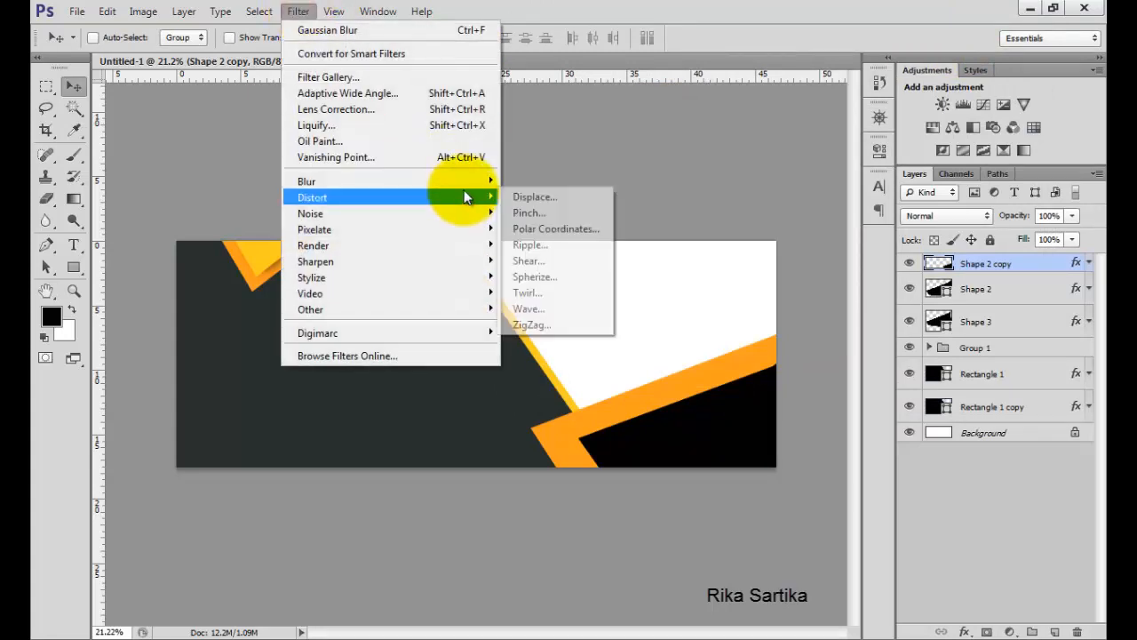
left_click(540, 298)
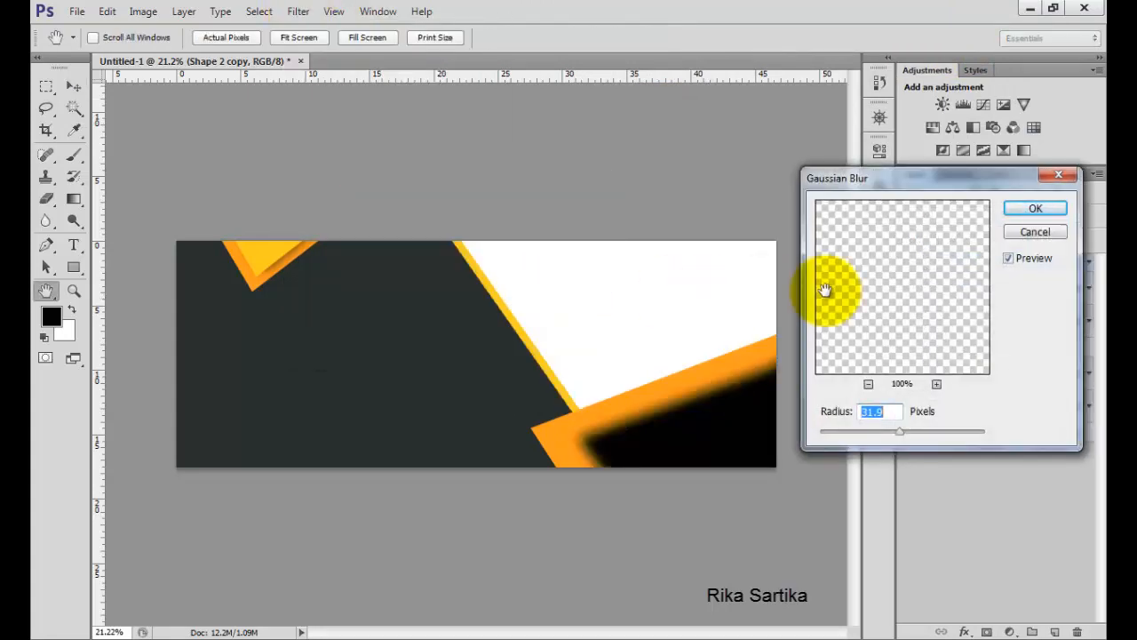
left_click(1015, 211)
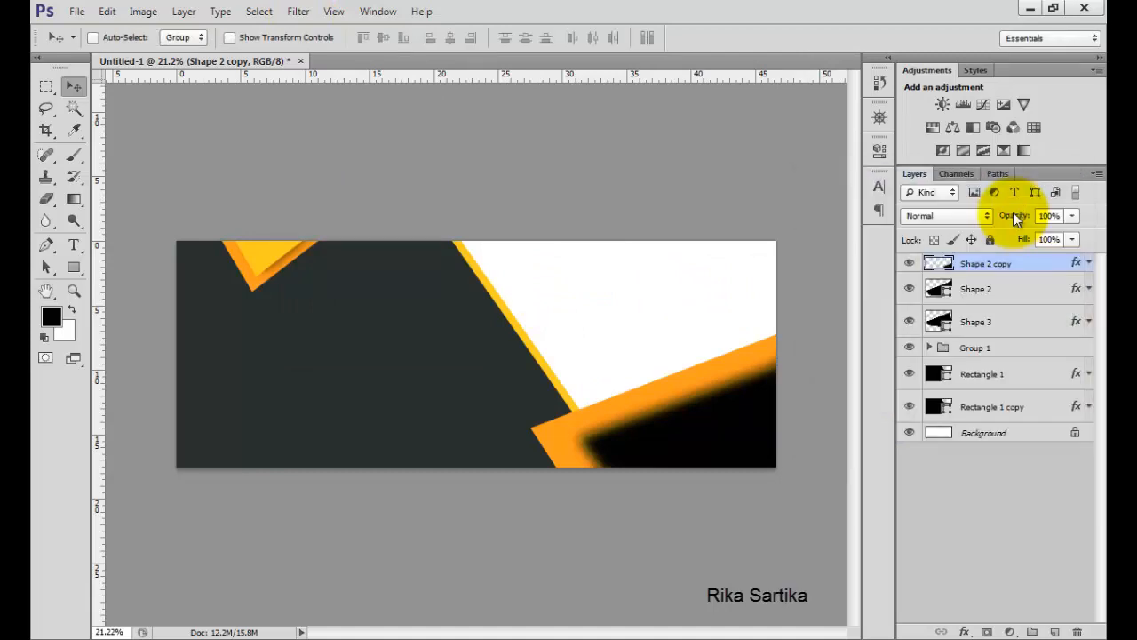
Move Shape 2 copy below Shape 2 and set its opacity to 75%.
left_click_drag(1020, 258, 1022, 298)
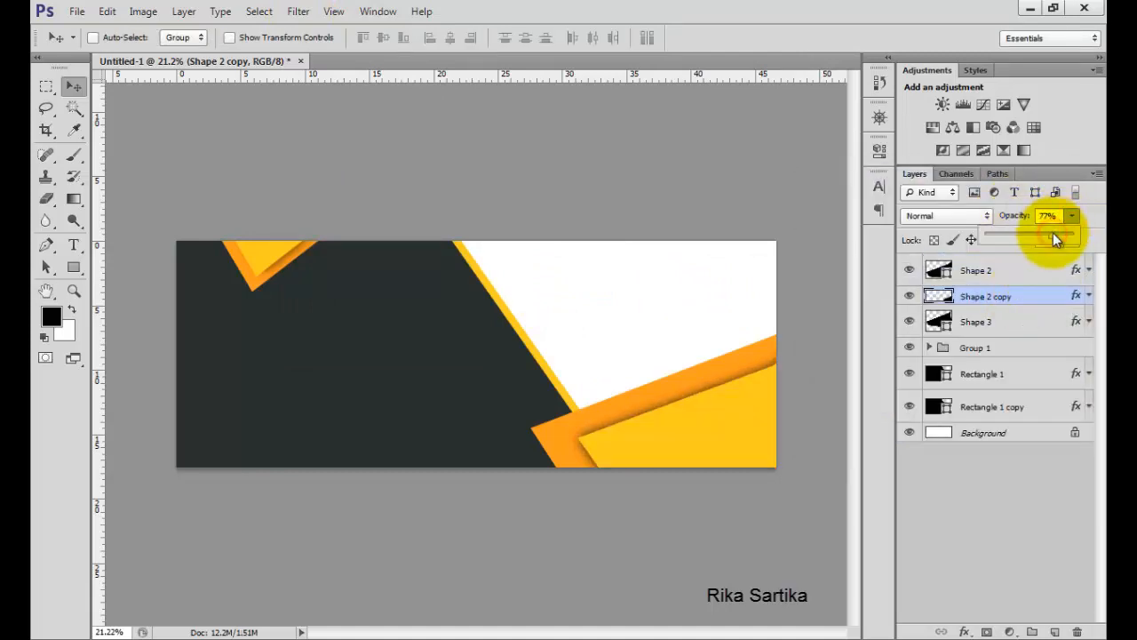
left_click(1031, 275)
left_click(1030, 291)
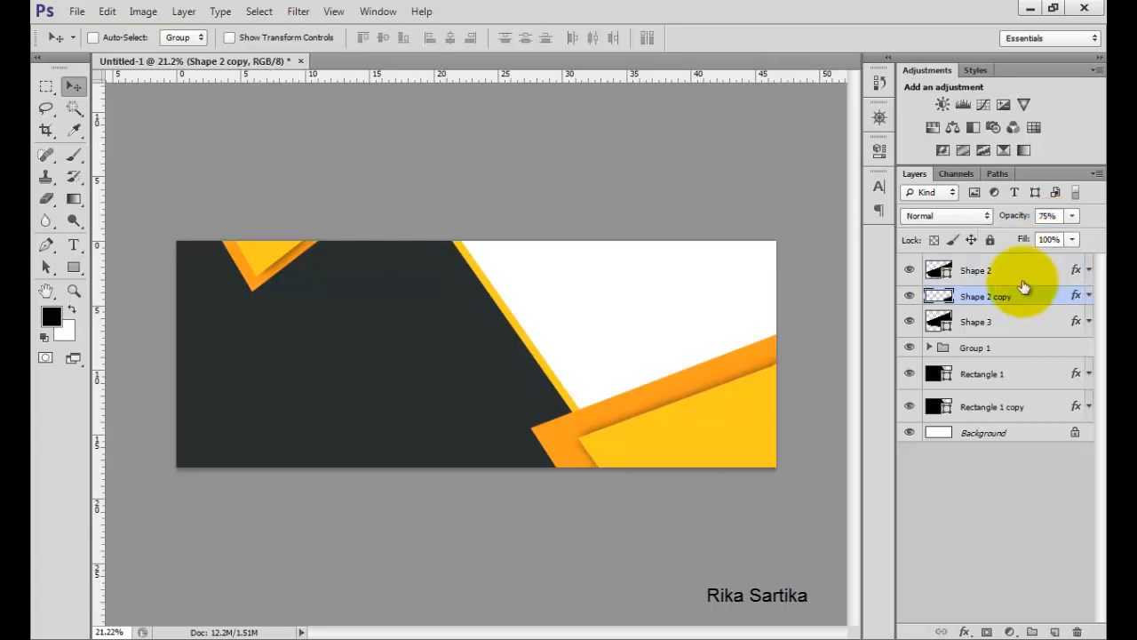
Place the pexels-photo-1050082 image above Shape 2, enlarge it to about 191% over the right side, and commit.
left_click(1014, 270)
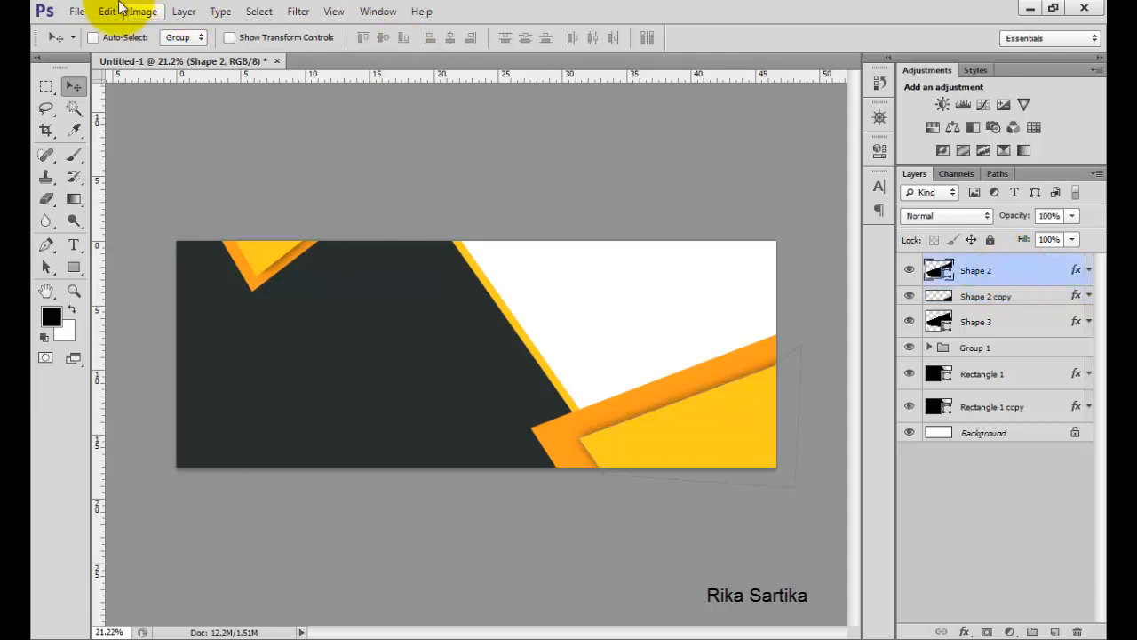
left_click(77, 11)
left_click(131, 286)
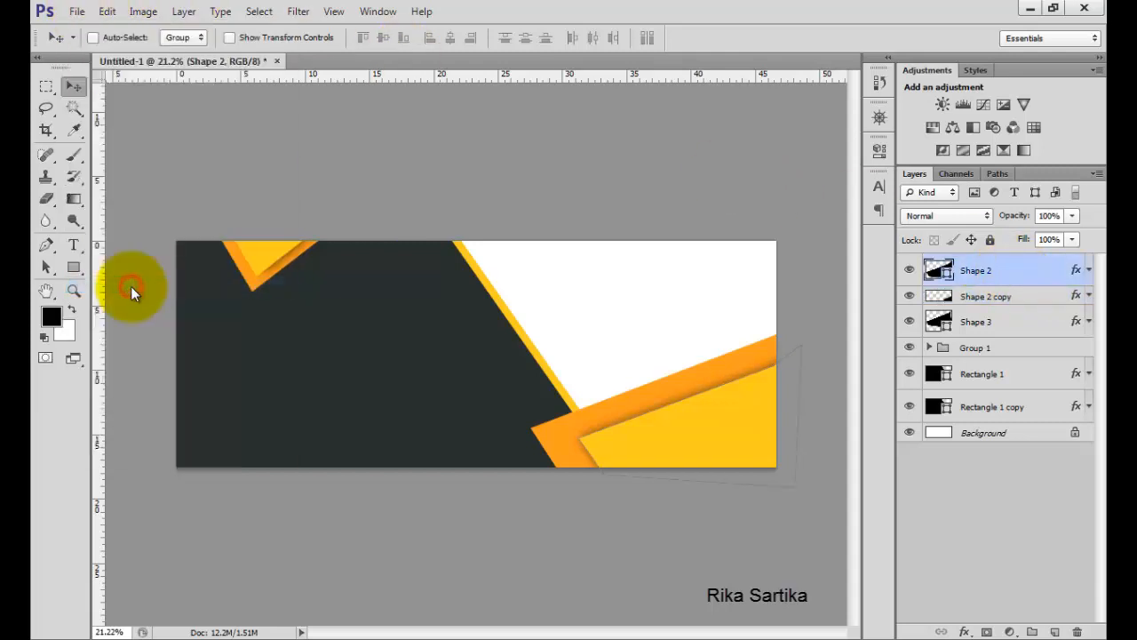
double_click(469, 284)
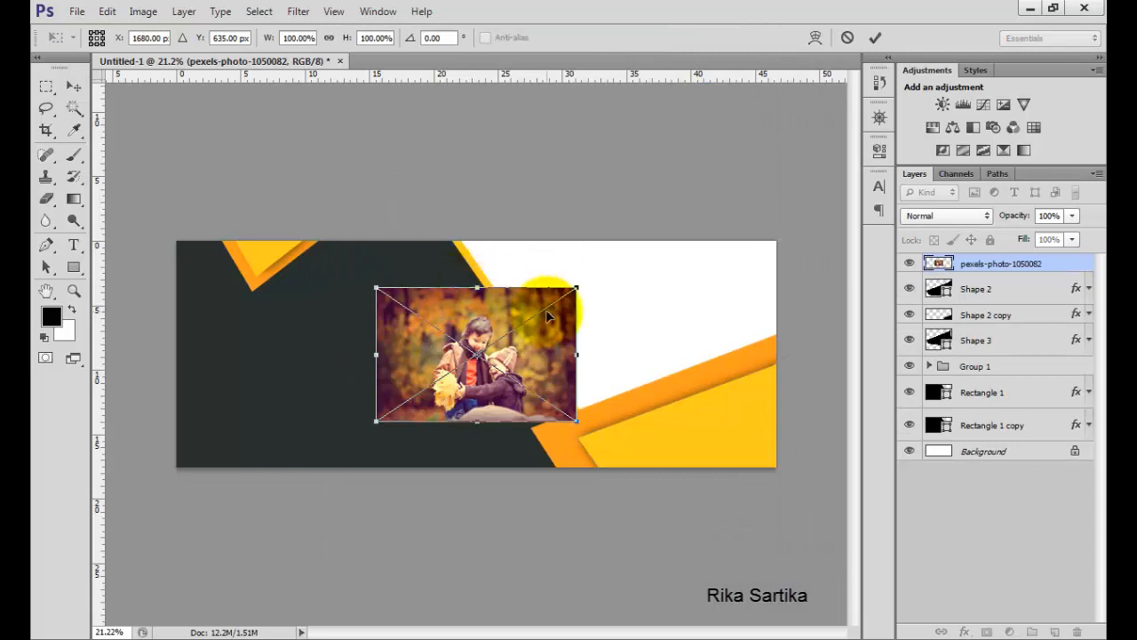
left_click_drag(577, 287, 749, 145)
left_click_drag(715, 308, 731, 317)
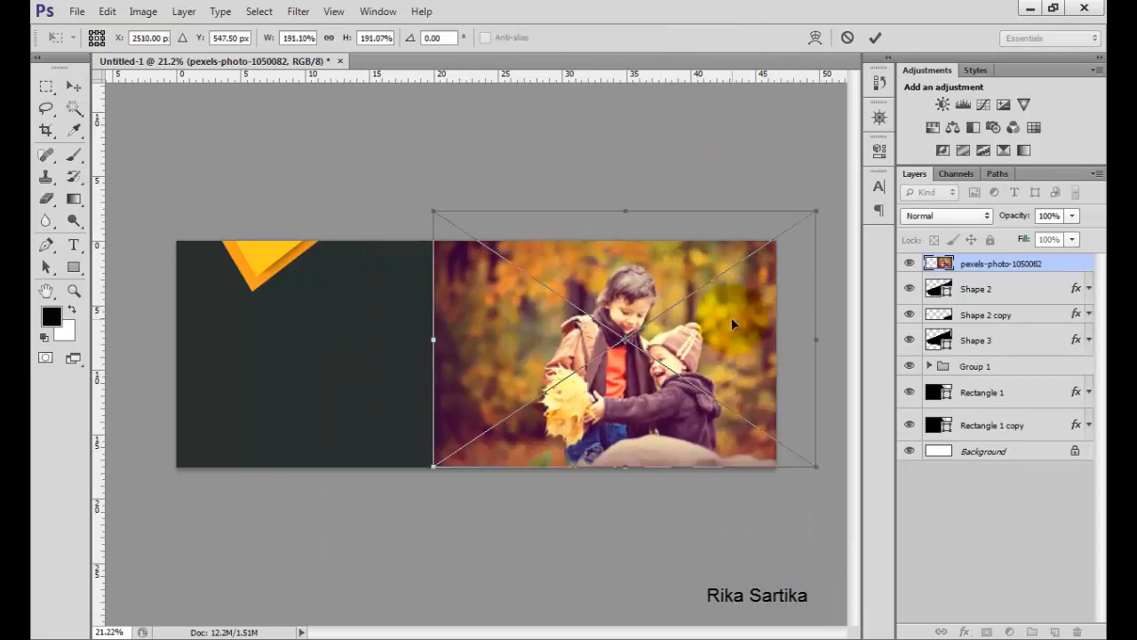
left_click(875, 38)
Move the photo layer down just above Background and shift the photo upward on the canvas.
left_click_drag(1039, 258, 1044, 440)
left_click_drag(645, 336, 653, 296)
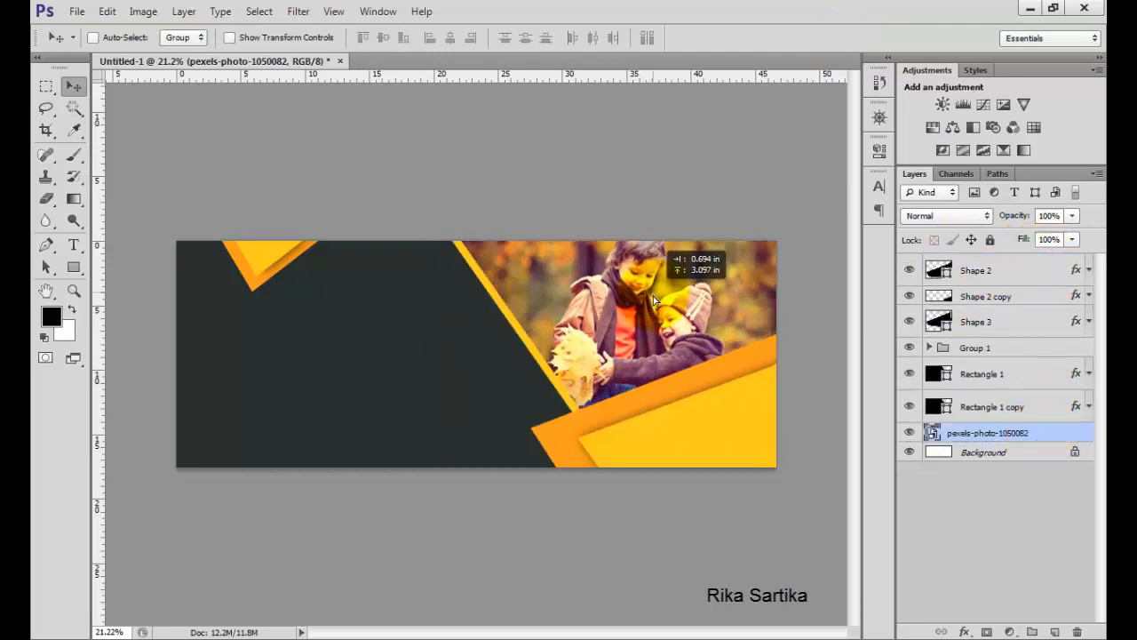
Scale the photo to about 171% with Free Transform, reposition it to the right, and commit.
left_click(107, 11)
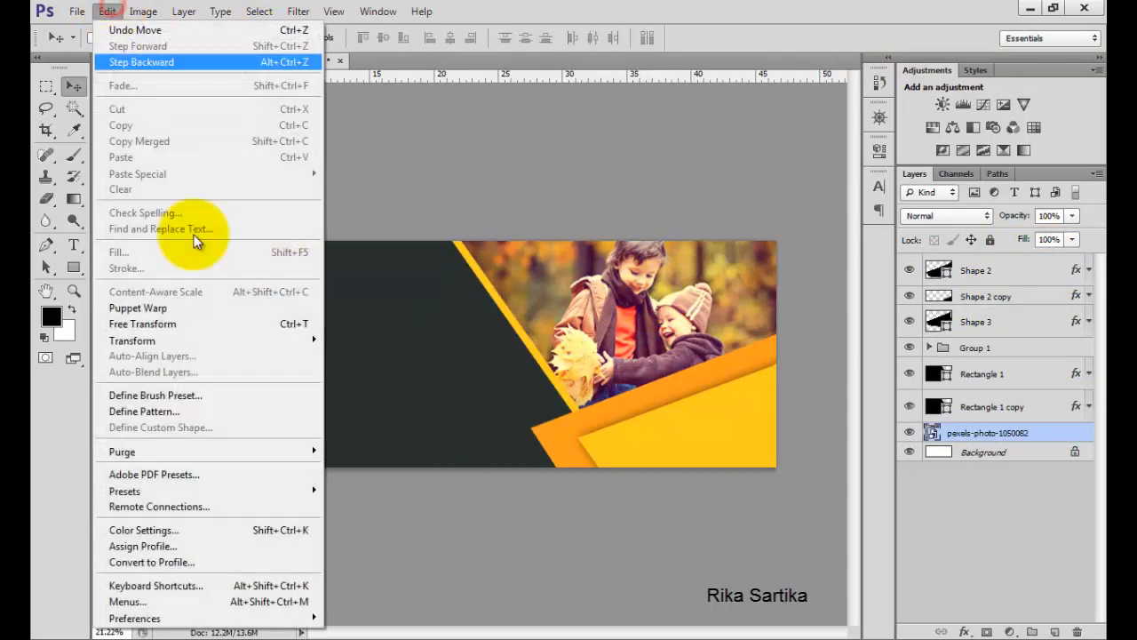
left_click(246, 325)
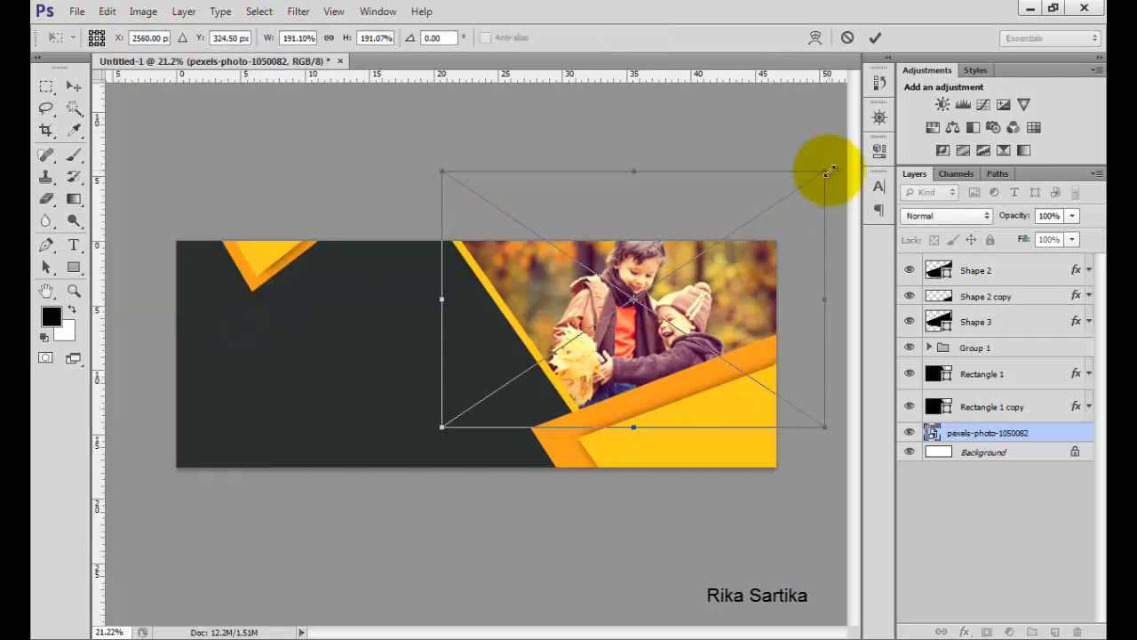
left_click_drag(825, 173, 784, 198)
left_click_drag(631, 352, 654, 357)
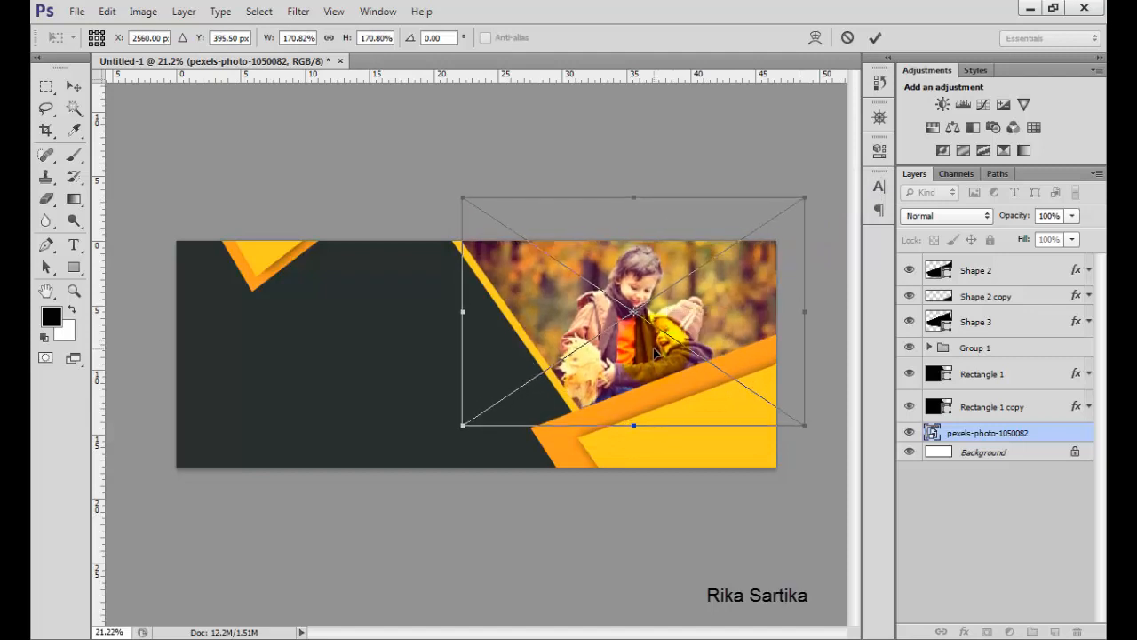
left_click(876, 37)
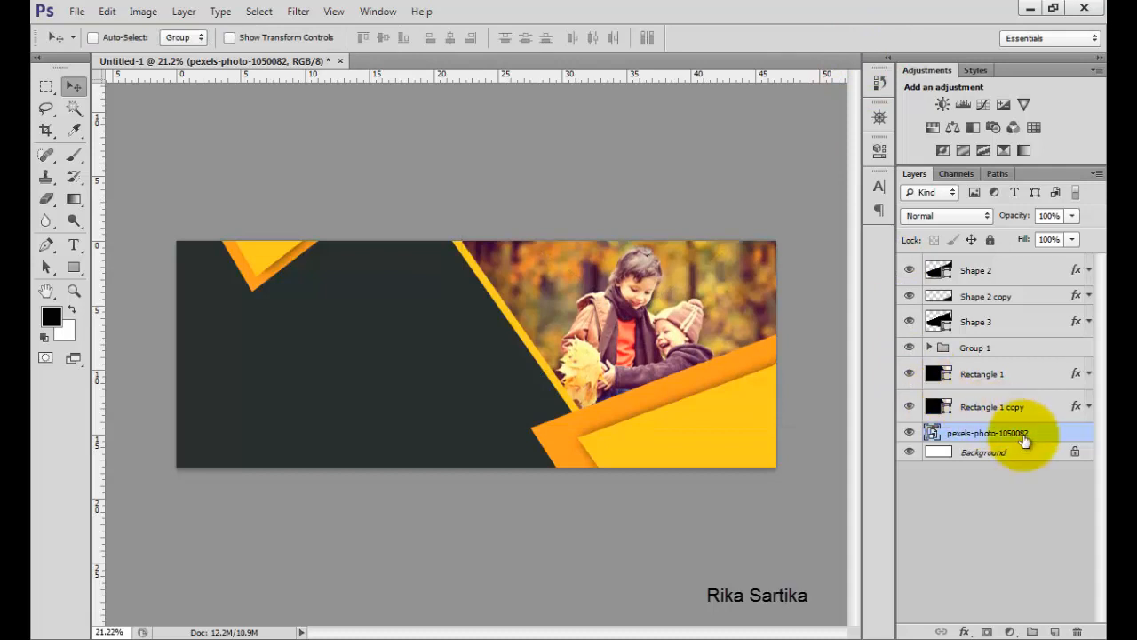
Add a Color Balance adjustment clipped to the photo with Midtones Cyan-Red set to -43.
left_click(1009, 632)
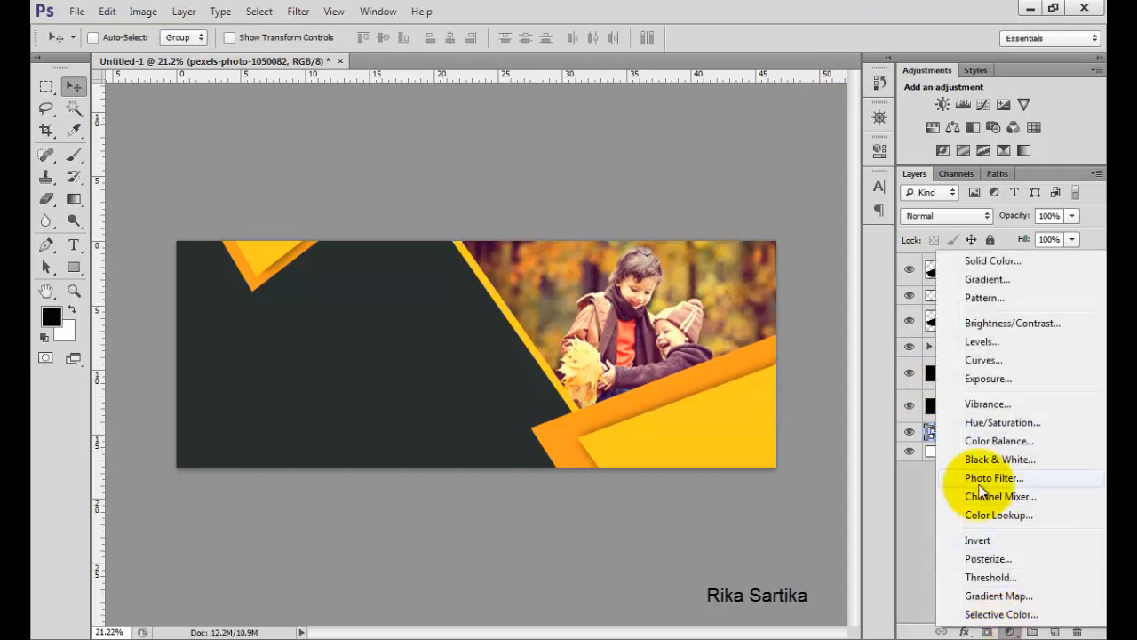
left_click(981, 437)
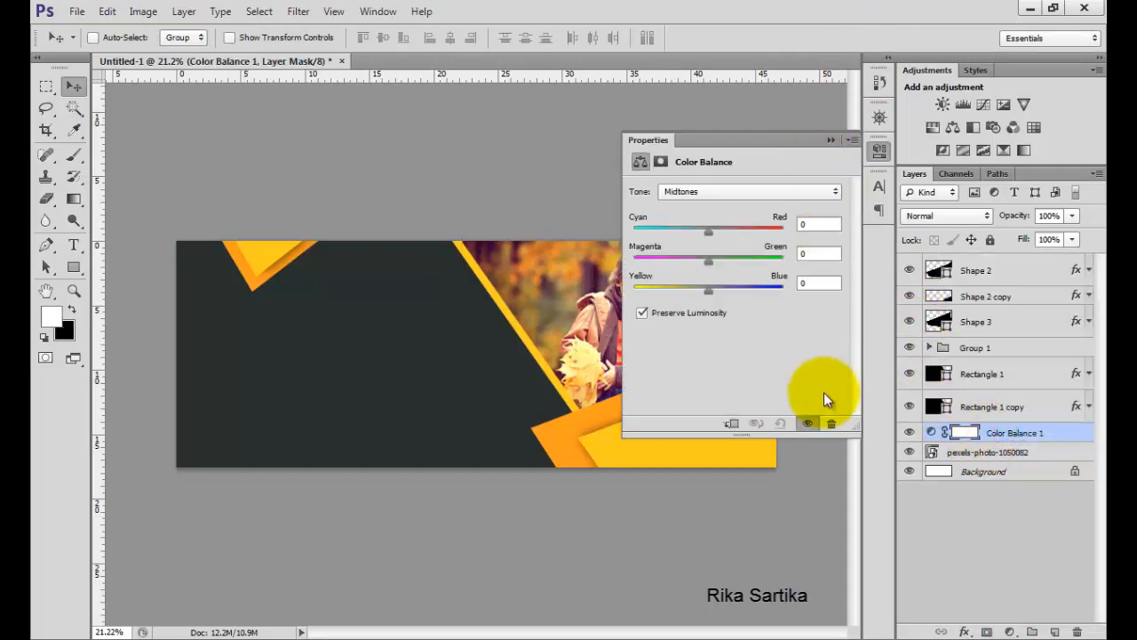
left_click(733, 425)
left_click_drag(708, 231, 694, 234)
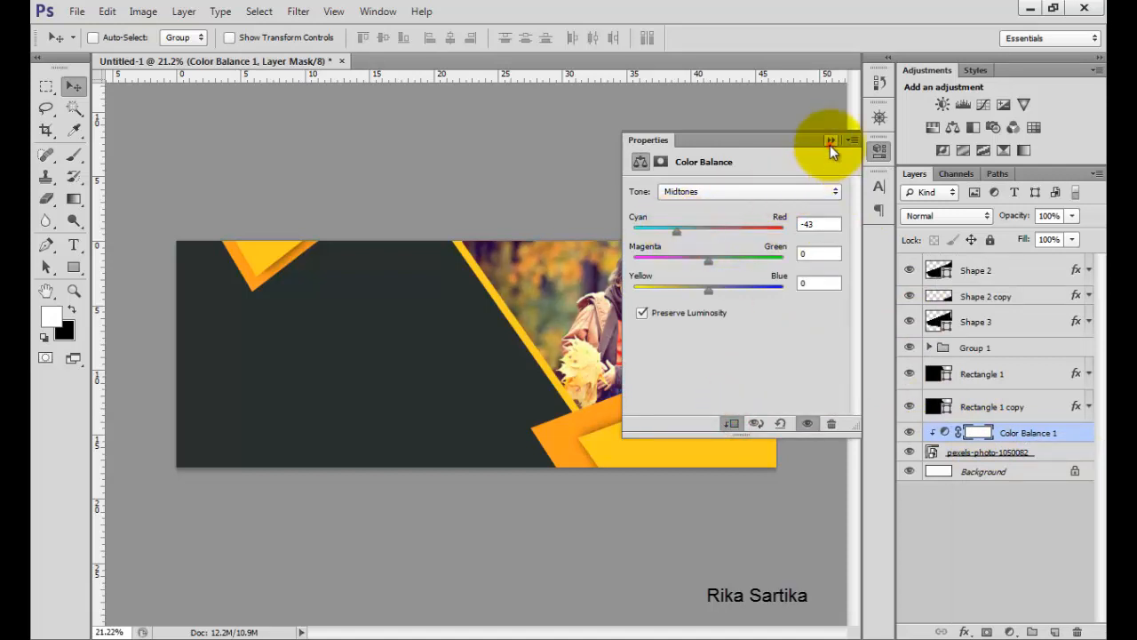
left_click(831, 141)
Start a text layer on the dark area with the Horizontal Type Tool and set the text color to white.
left_click(977, 270)
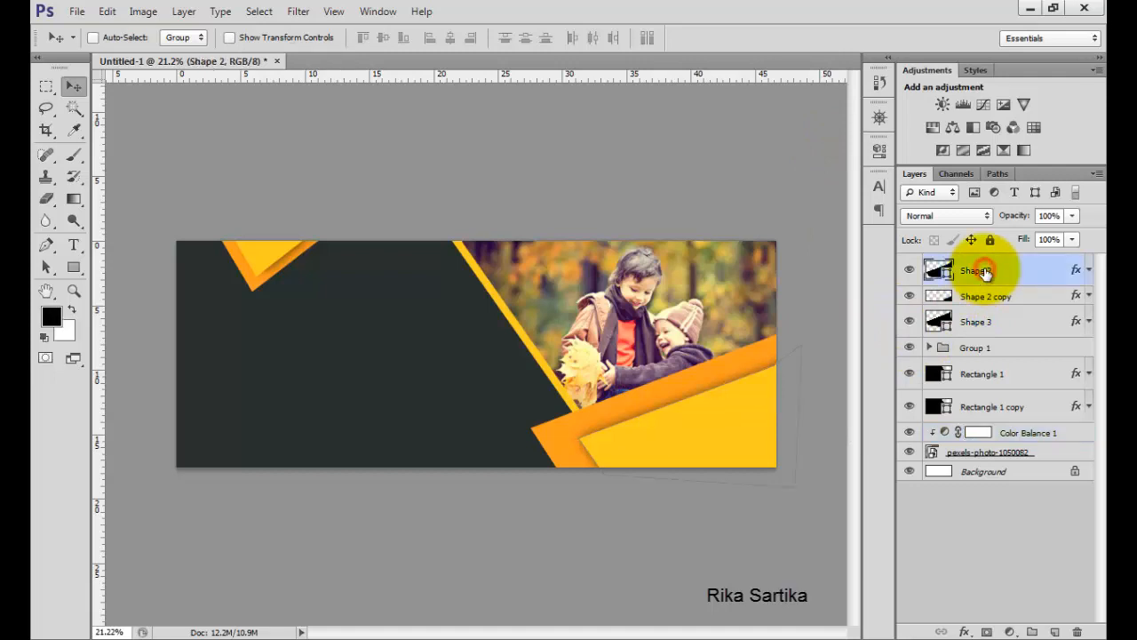
left_click(74, 245)
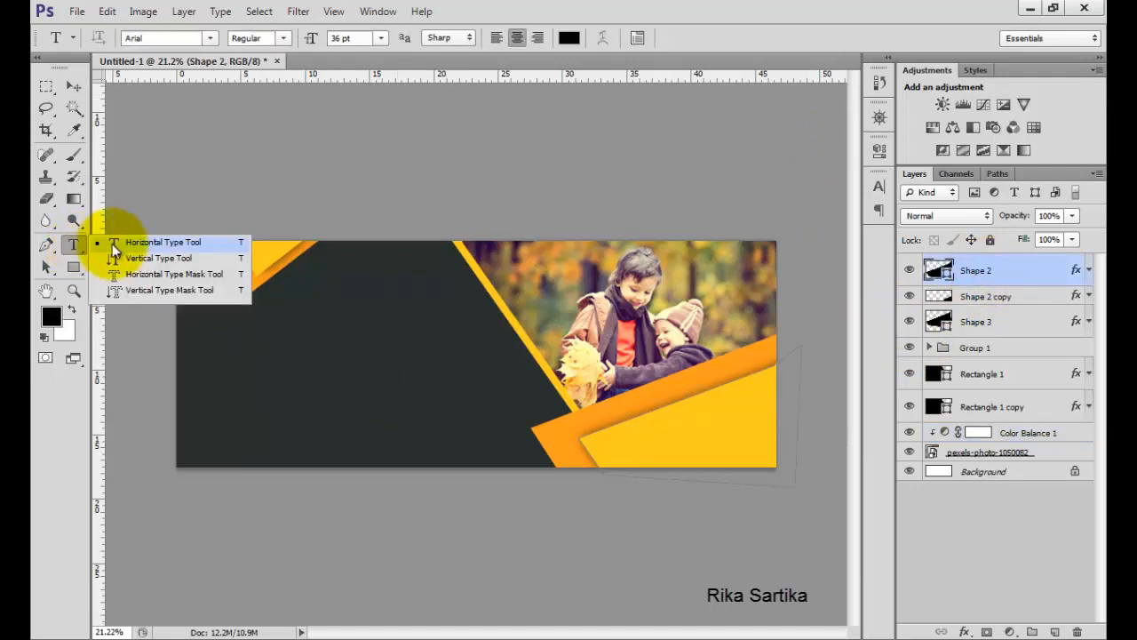
left_click(108, 240)
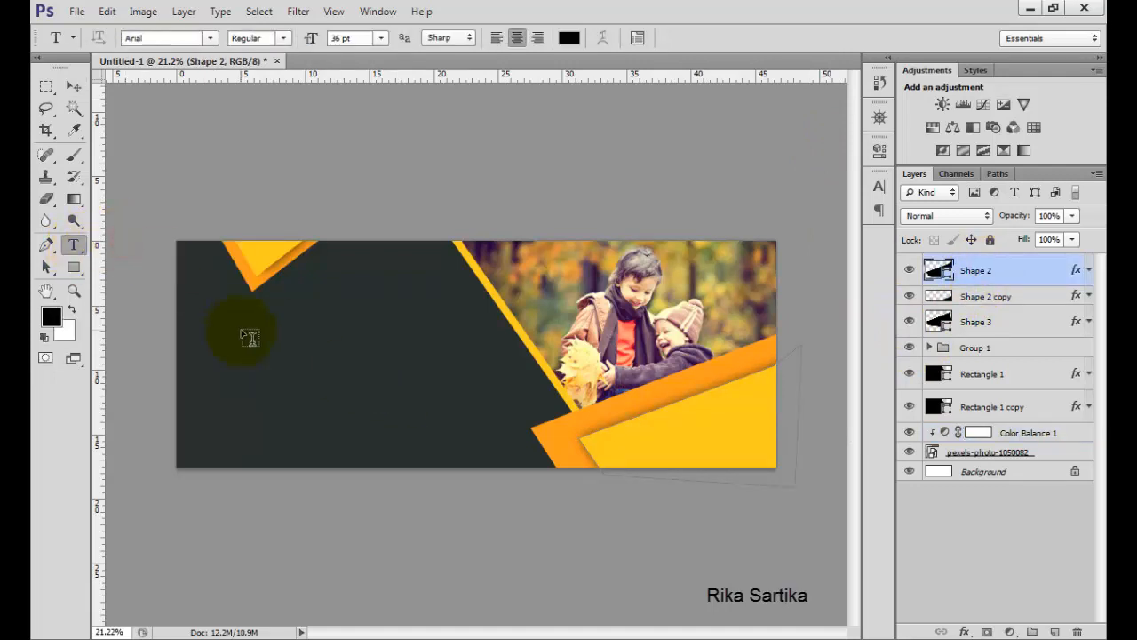
left_click(285, 343)
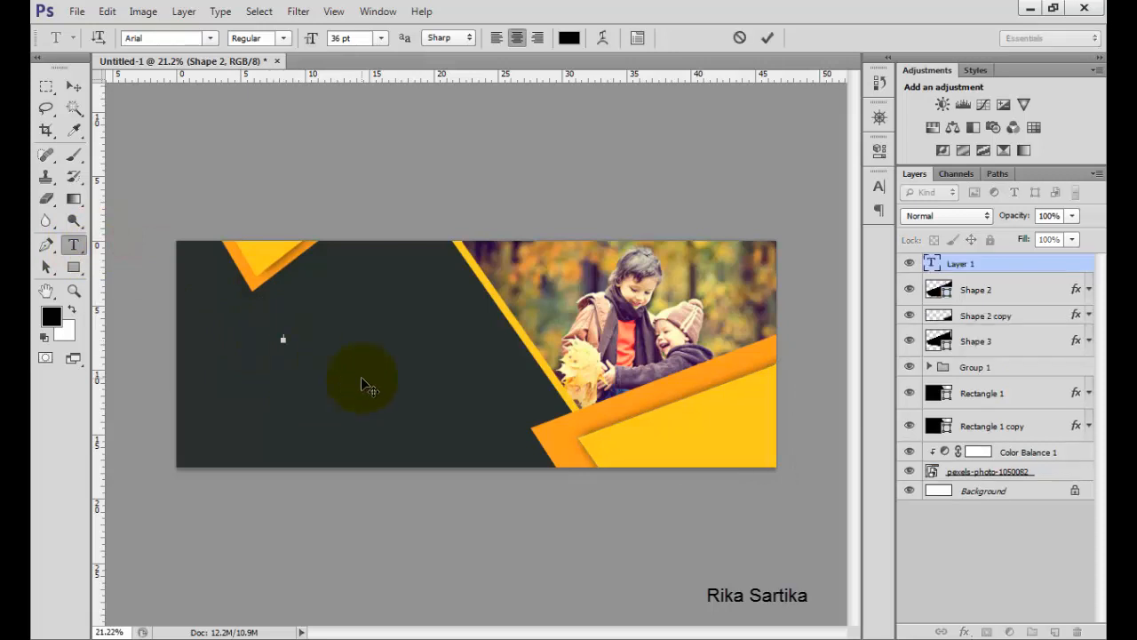
left_click(570, 37)
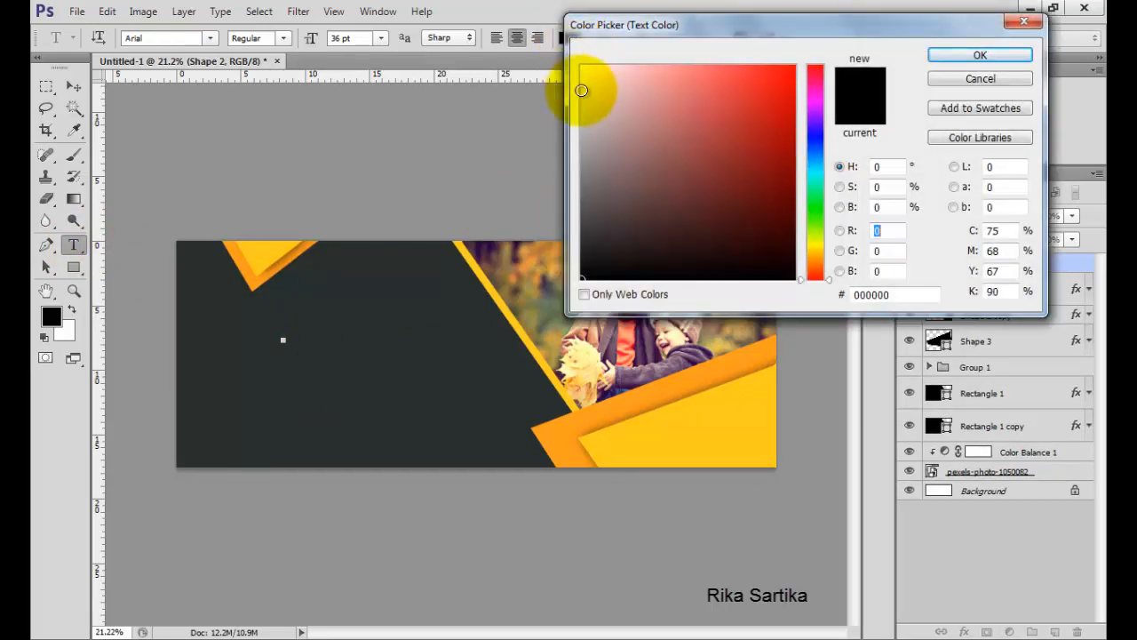
left_click(819, 192)
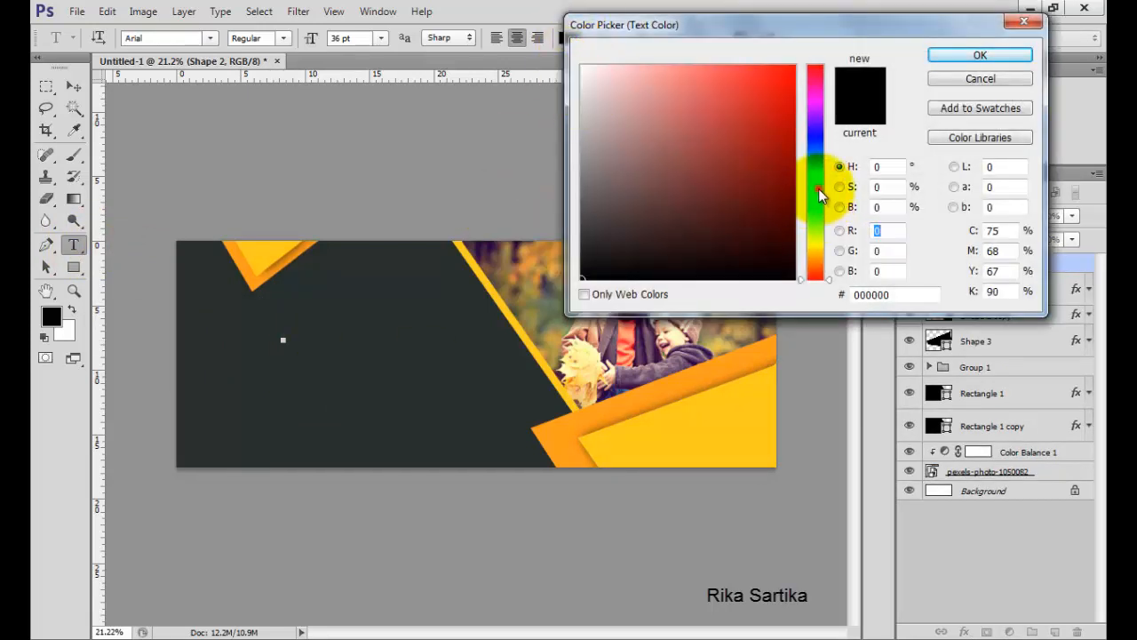
left_click(582, 88)
left_click(940, 56)
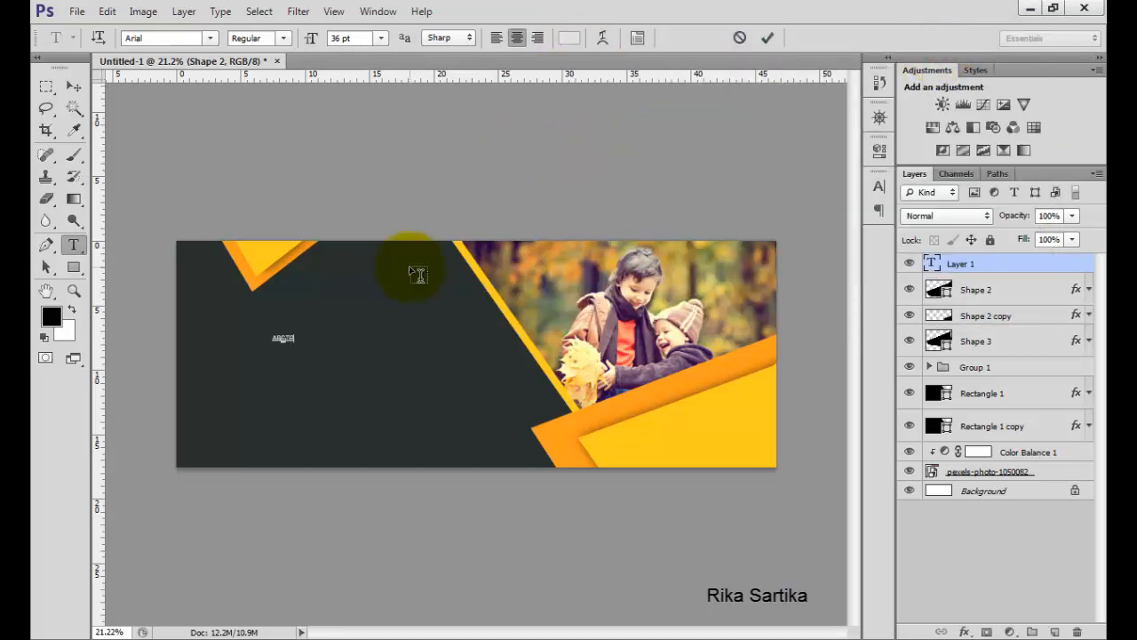
Type ABSTRACT BANNER, set the font size to 72 pt, and commit the text.
type("BANNER")
left_click(381, 37)
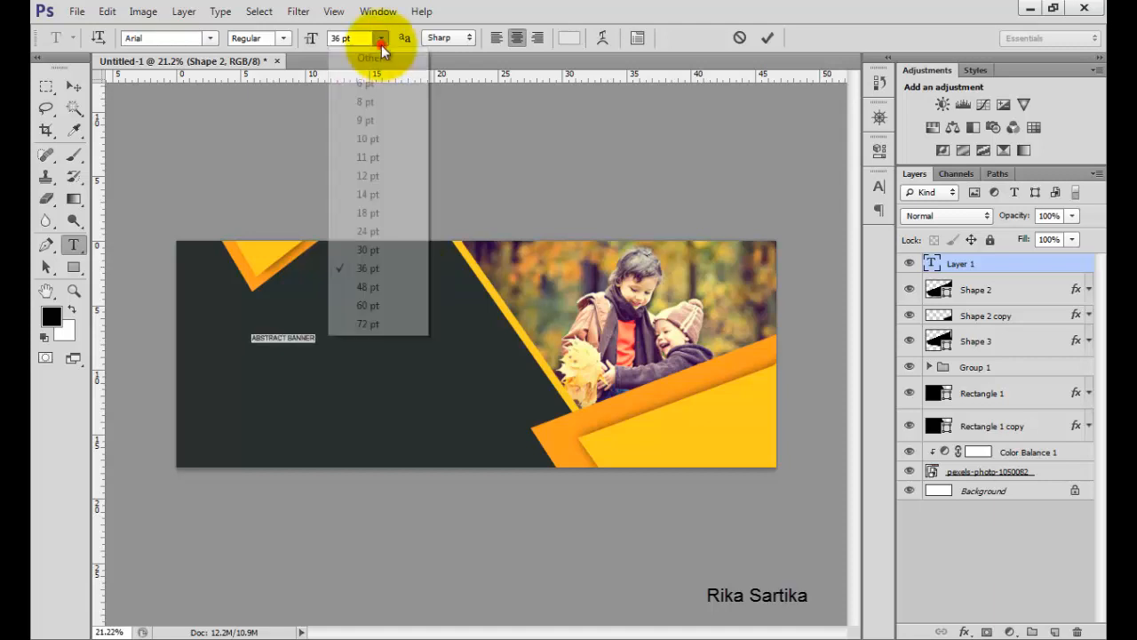
left_click(379, 316)
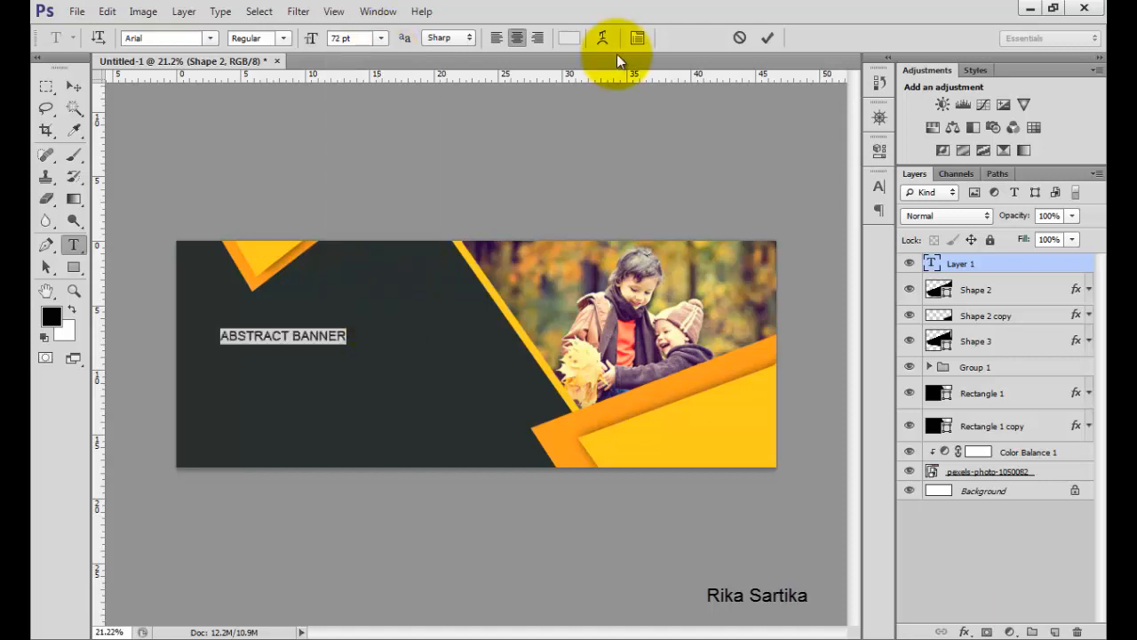
left_click(767, 38)
Stretch the ABSTRACT BANNER text to about 165% width and 297% height with Free Transform and commit.
left_click(74, 86)
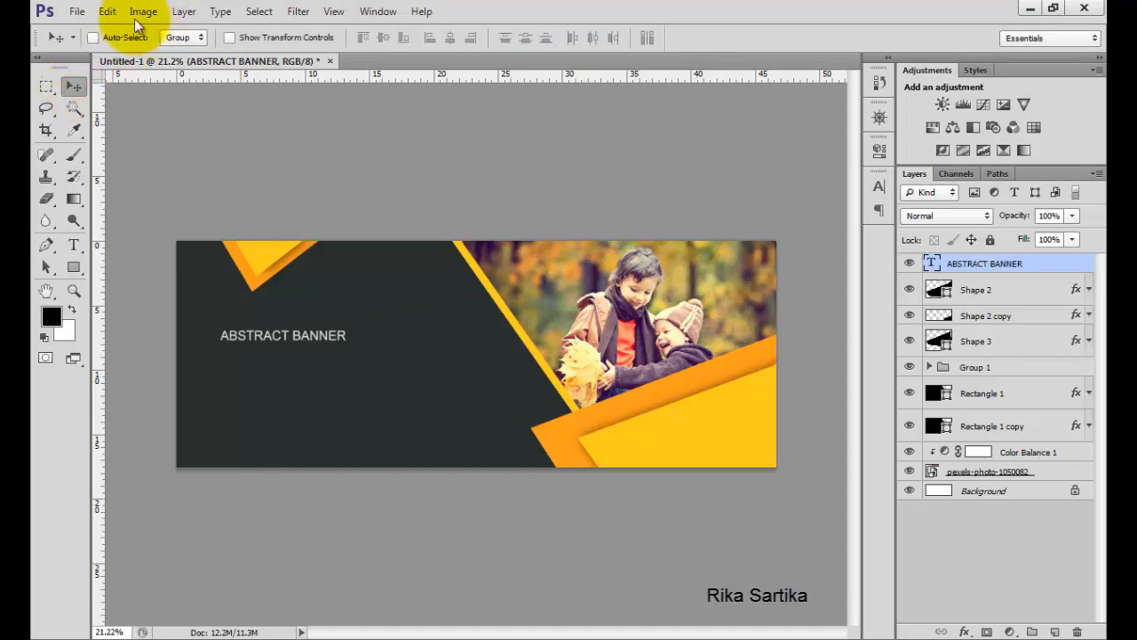
left_click(108, 11)
left_click(213, 325)
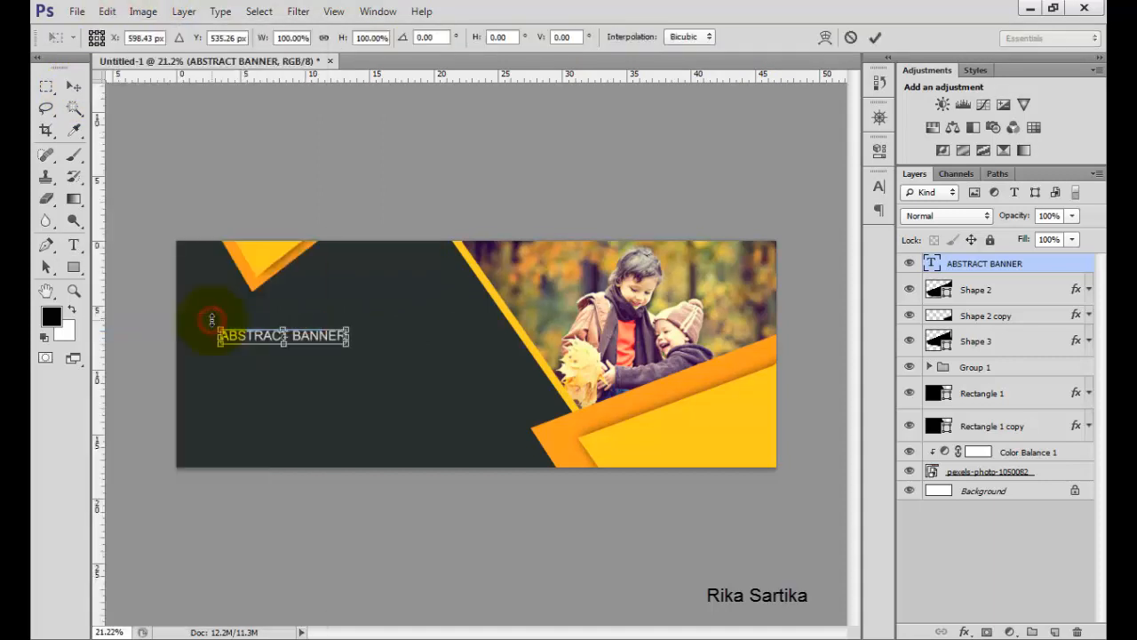
left_click_drag(348, 336, 461, 353)
left_click_drag(341, 315, 341, 299)
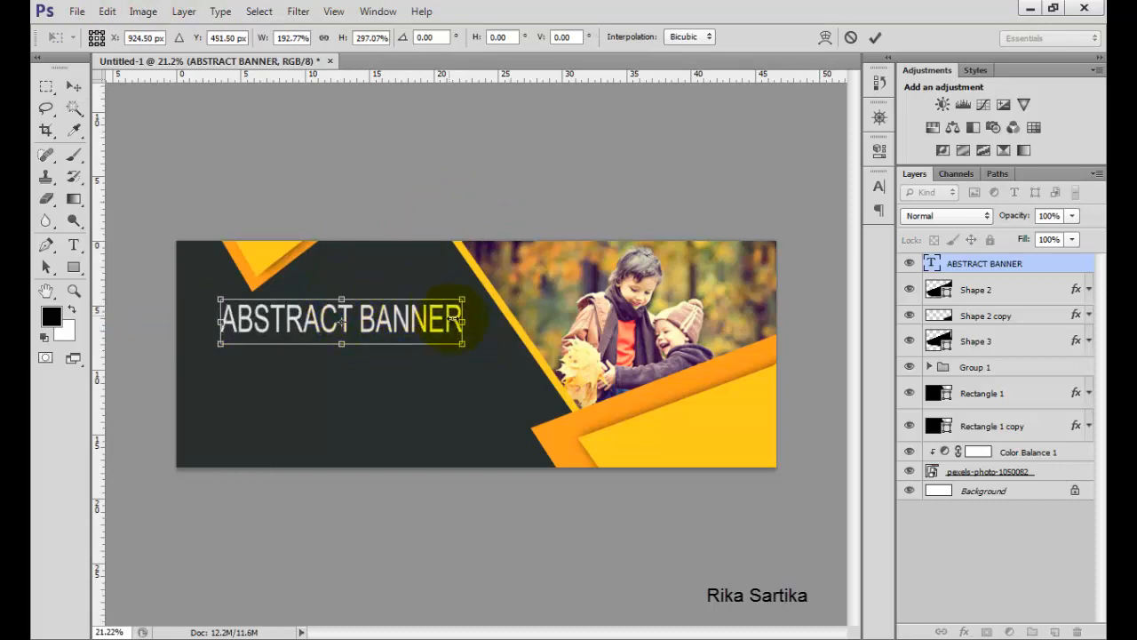
left_click_drag(462, 318, 428, 319)
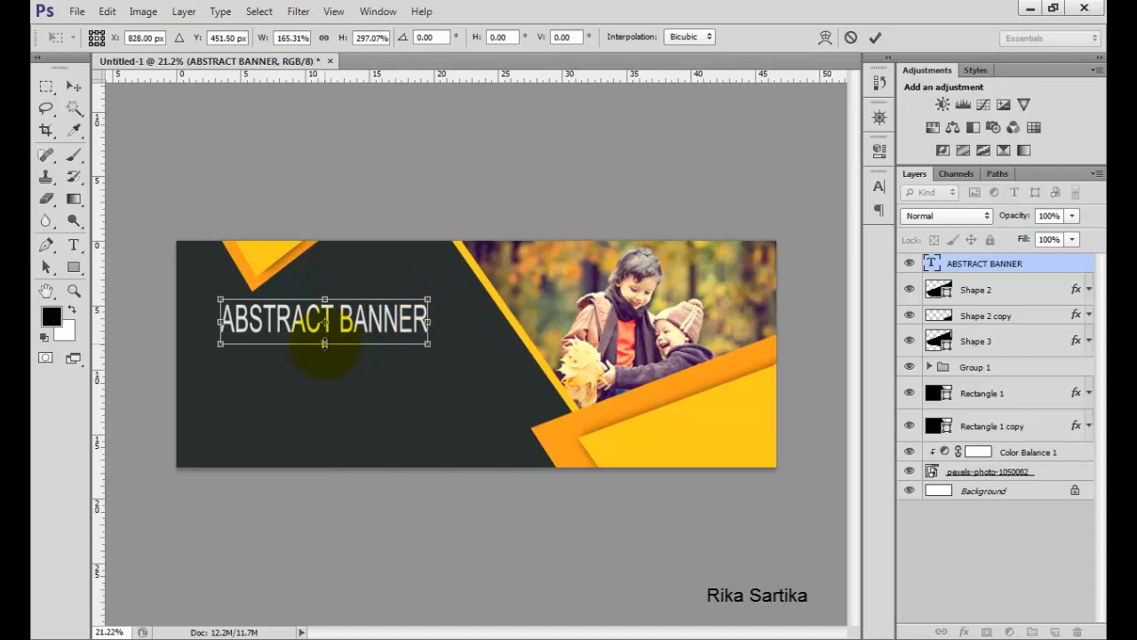
left_click(873, 39)
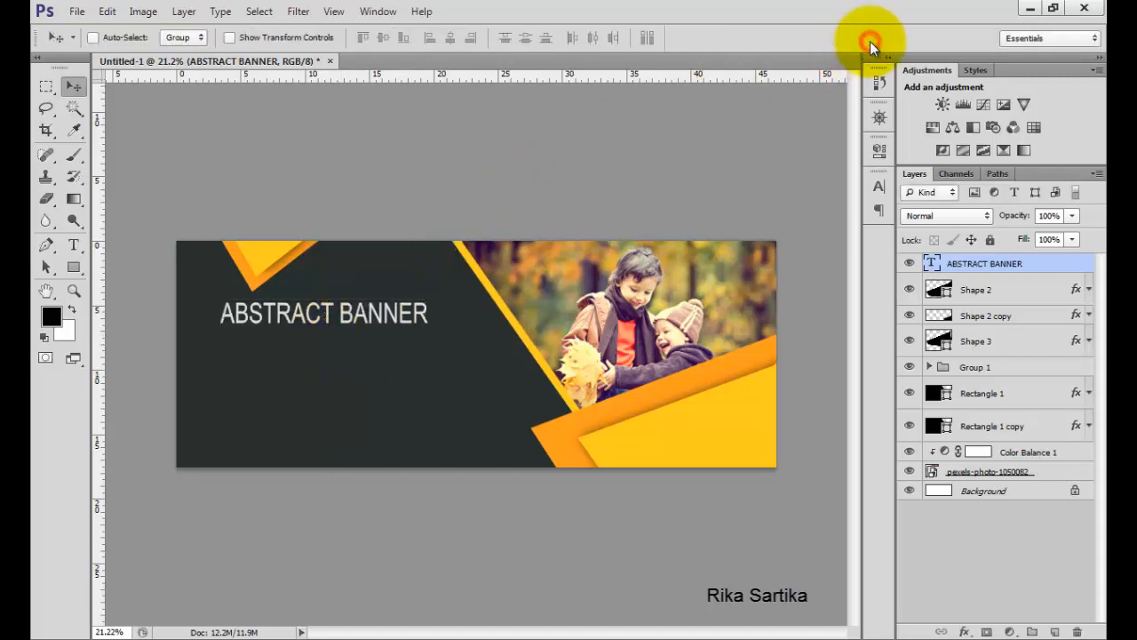
Shift the ABSTRACT BANNER title slightly right and recolor the word BANNER yellow (ffcc1d).
left_click_drag(267, 315, 305, 309)
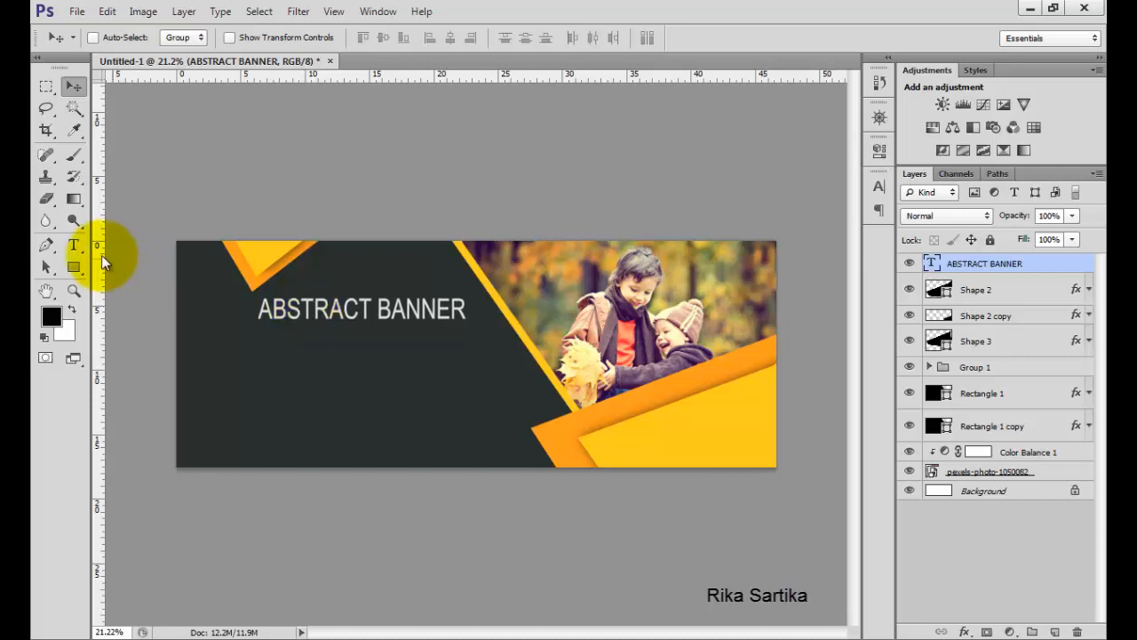
left_click(75, 243)
double_click(379, 309)
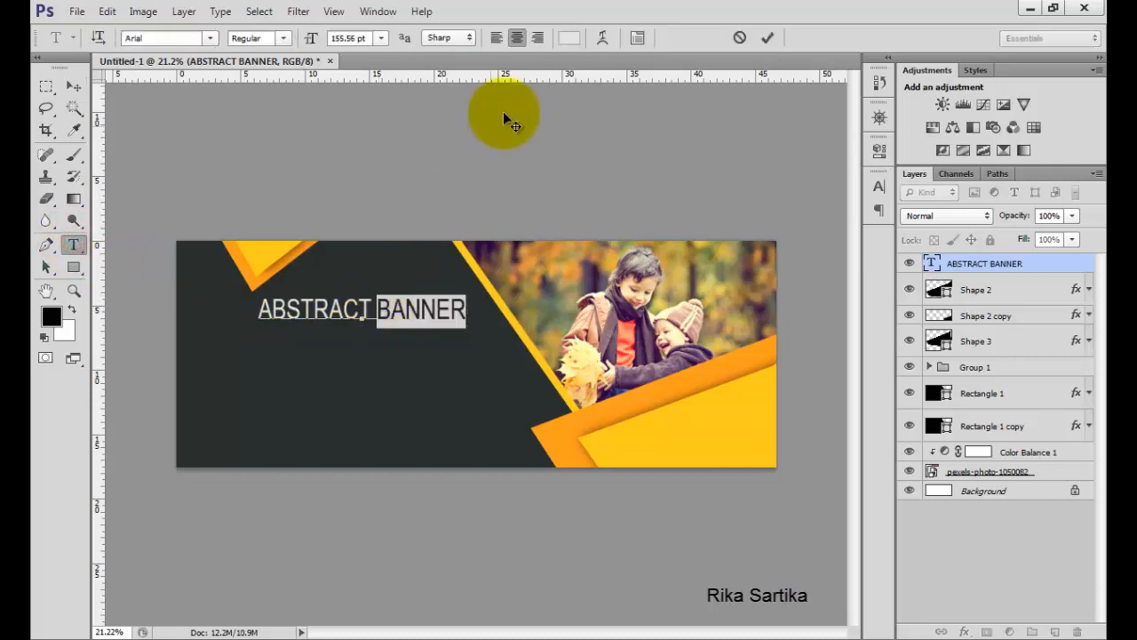
left_click(569, 37)
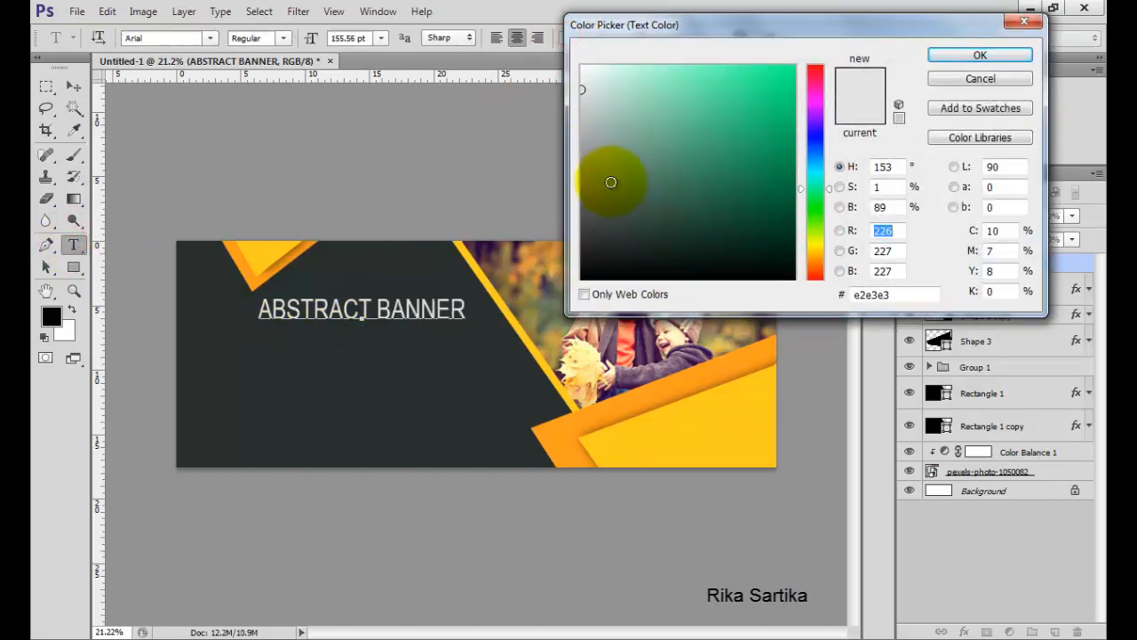
left_click(640, 385)
left_click(686, 425)
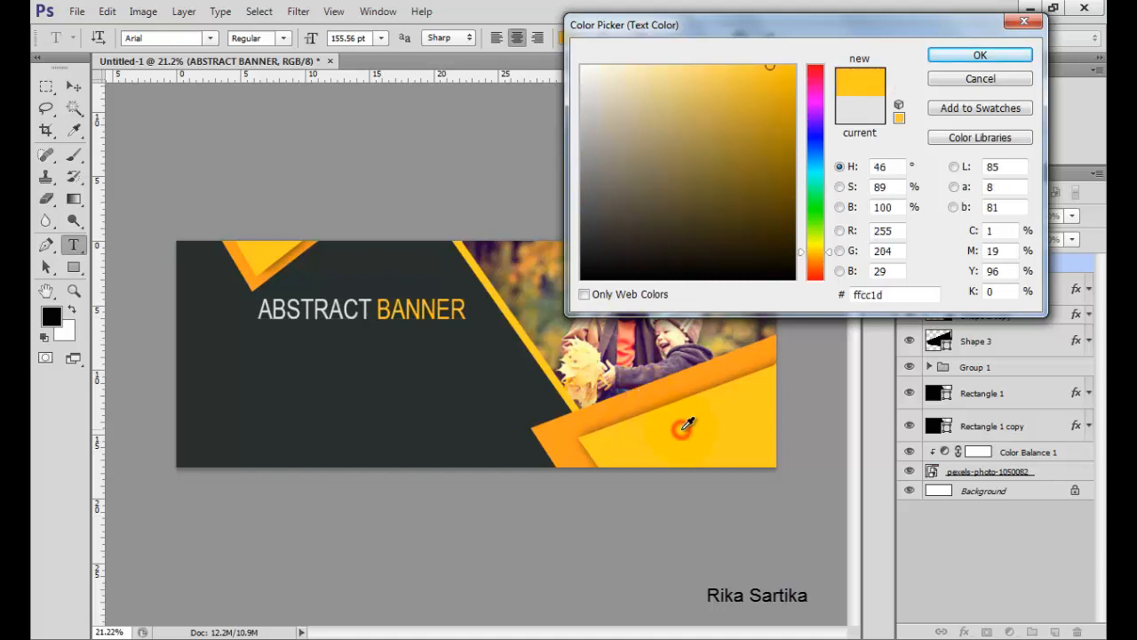
left_click(645, 402)
left_click(939, 55)
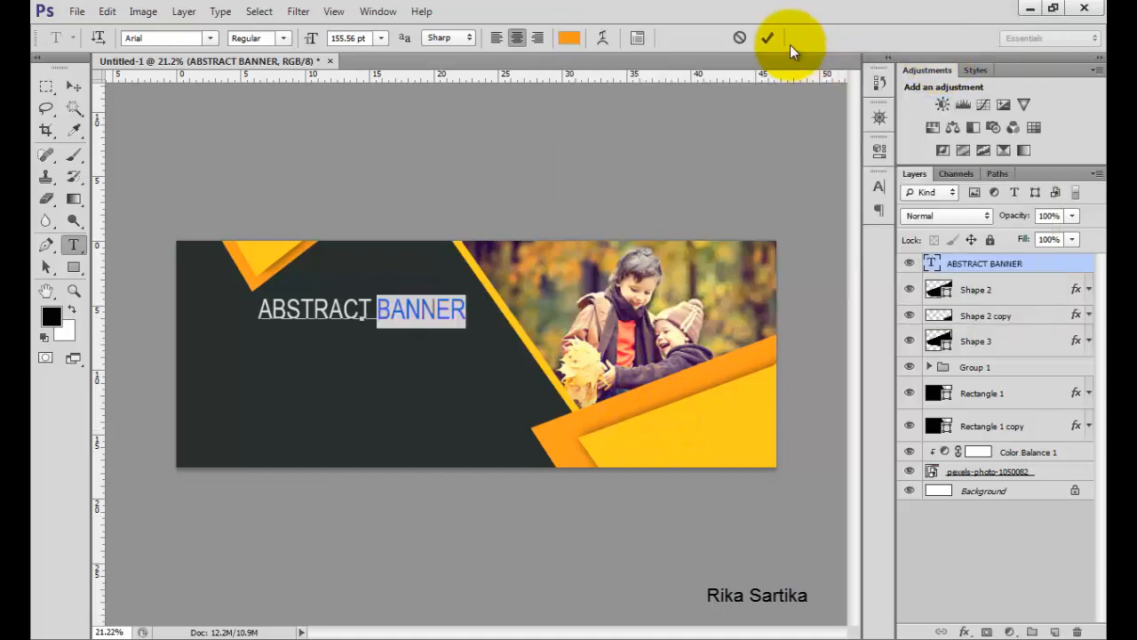
left_click(367, 347)
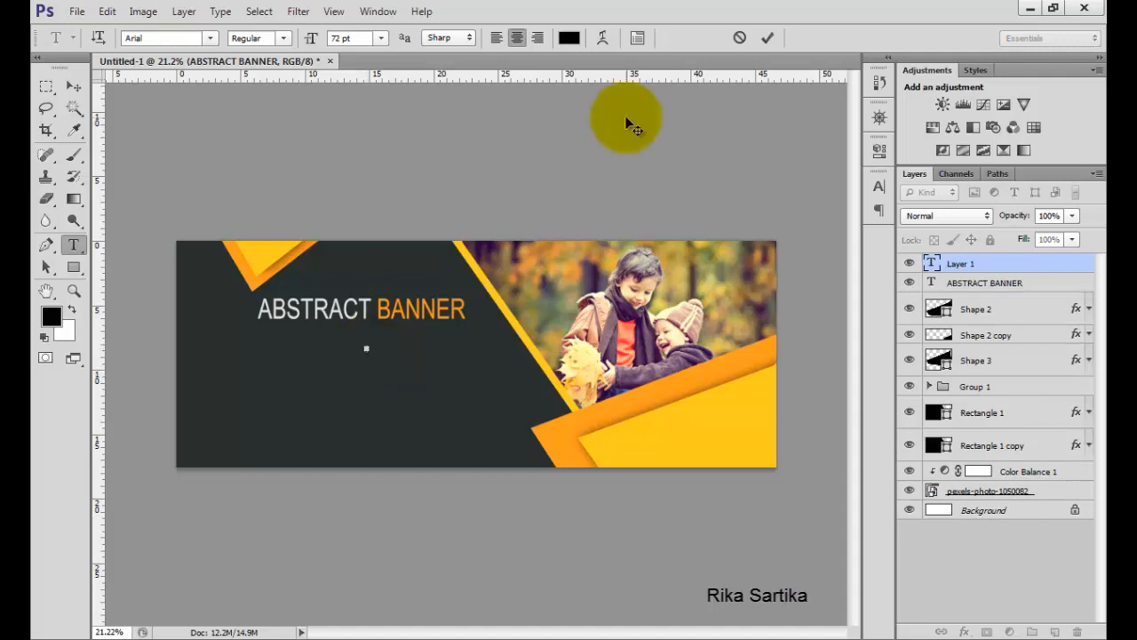
left_click(765, 37)
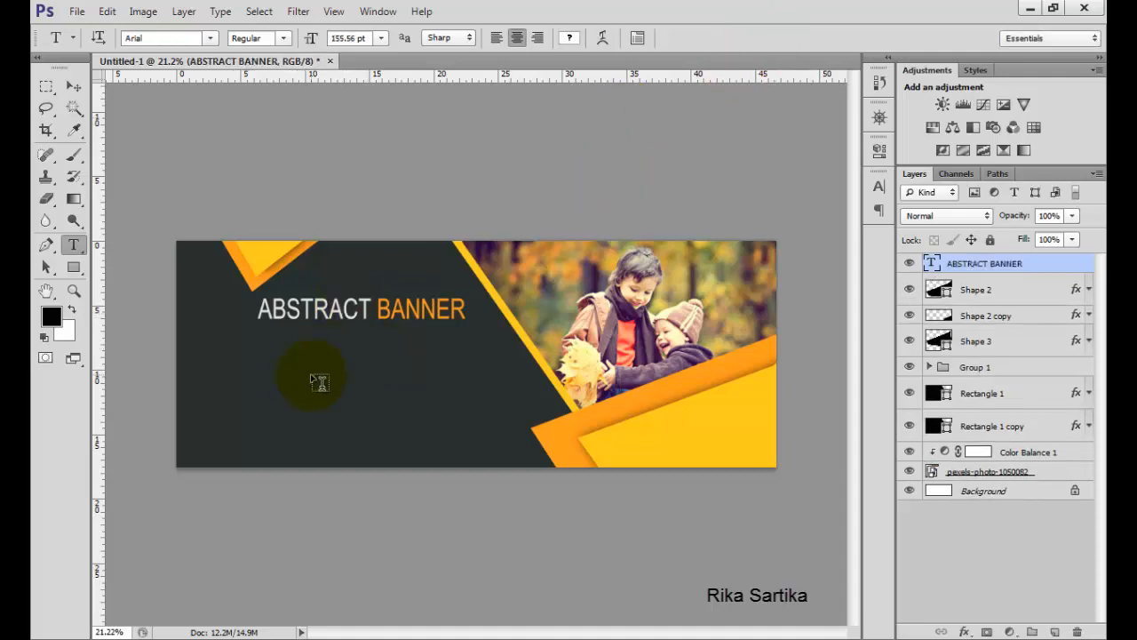
Add a paragraph text box of placeholder text under the title, colored light gray (dfe1e0), right-aligned, 60 pt.
left_click_drag(279, 353, 462, 378)
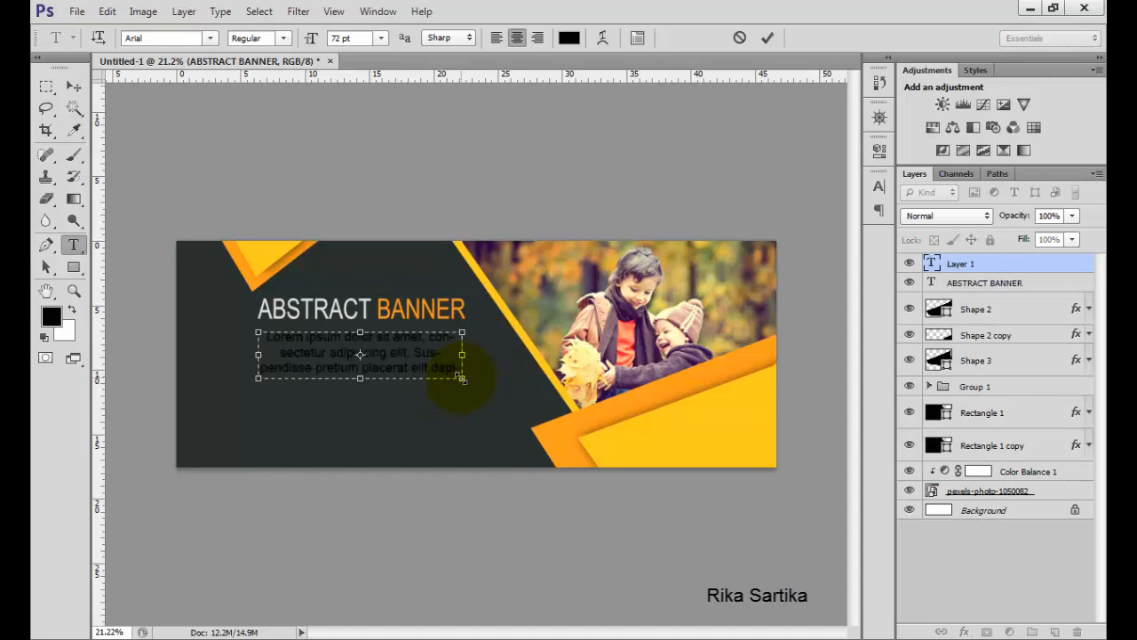
left_click(568, 37)
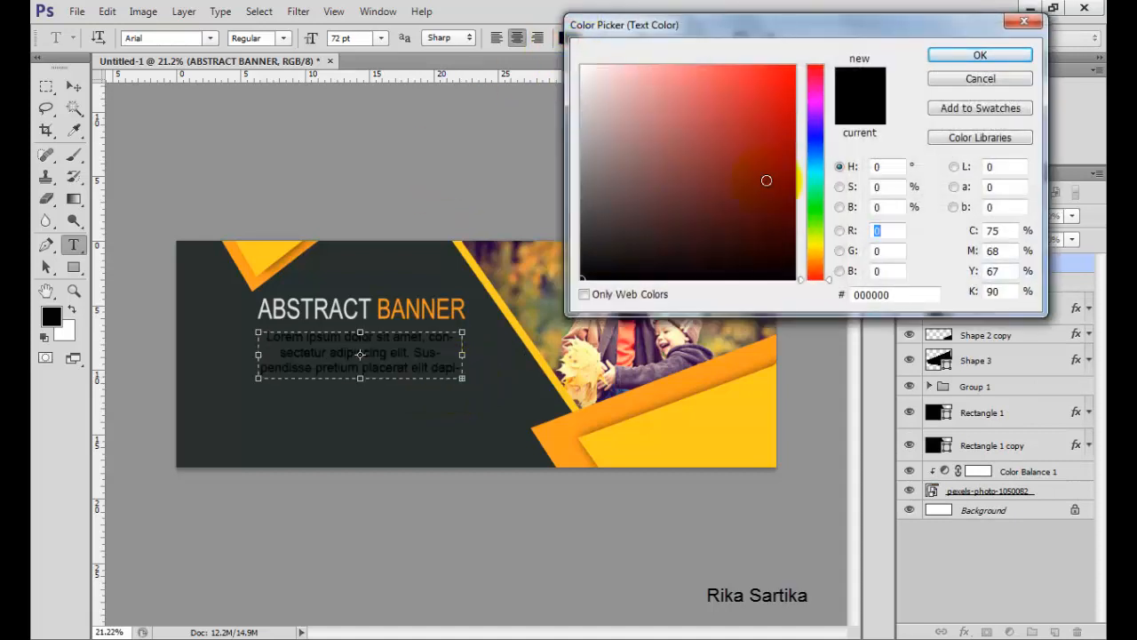
left_click(818, 186)
left_click(585, 91)
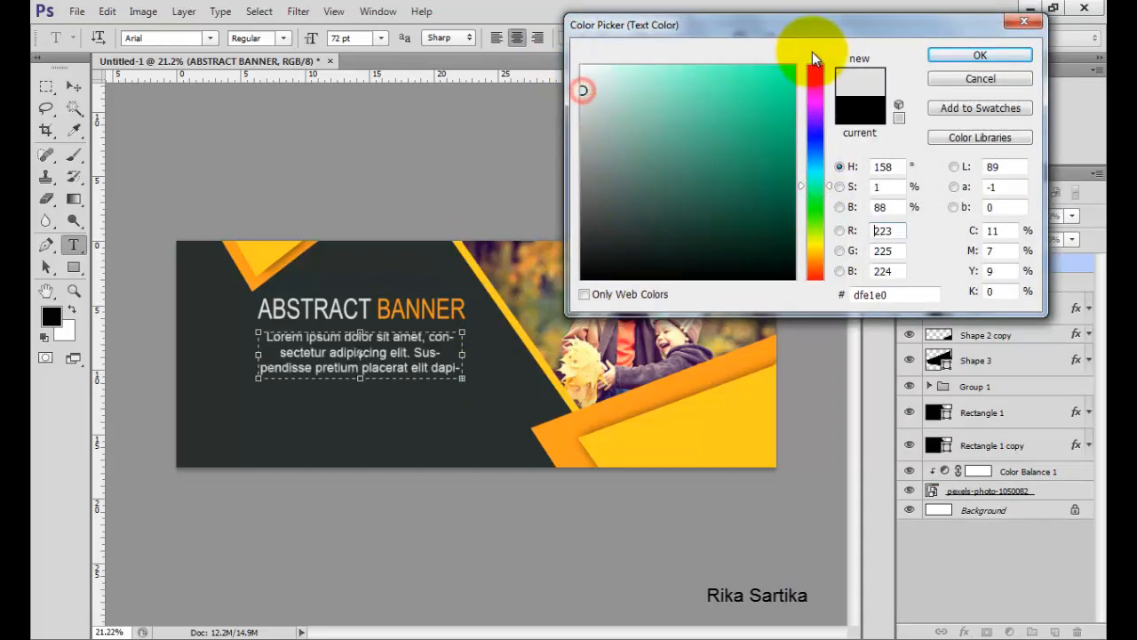
left_click(938, 57)
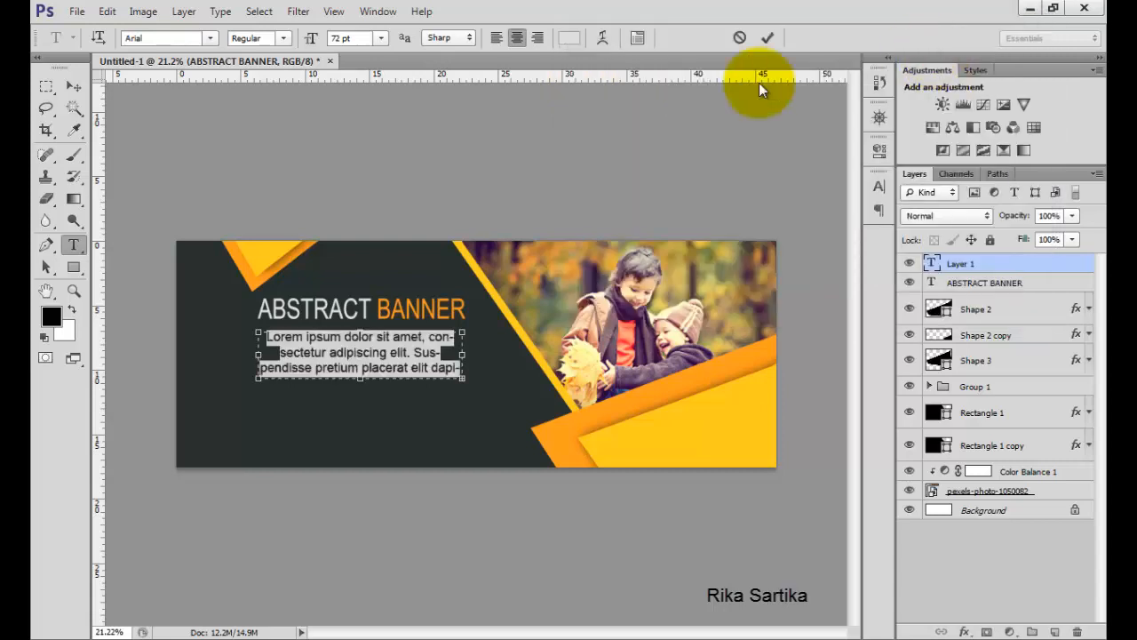
left_click(534, 40)
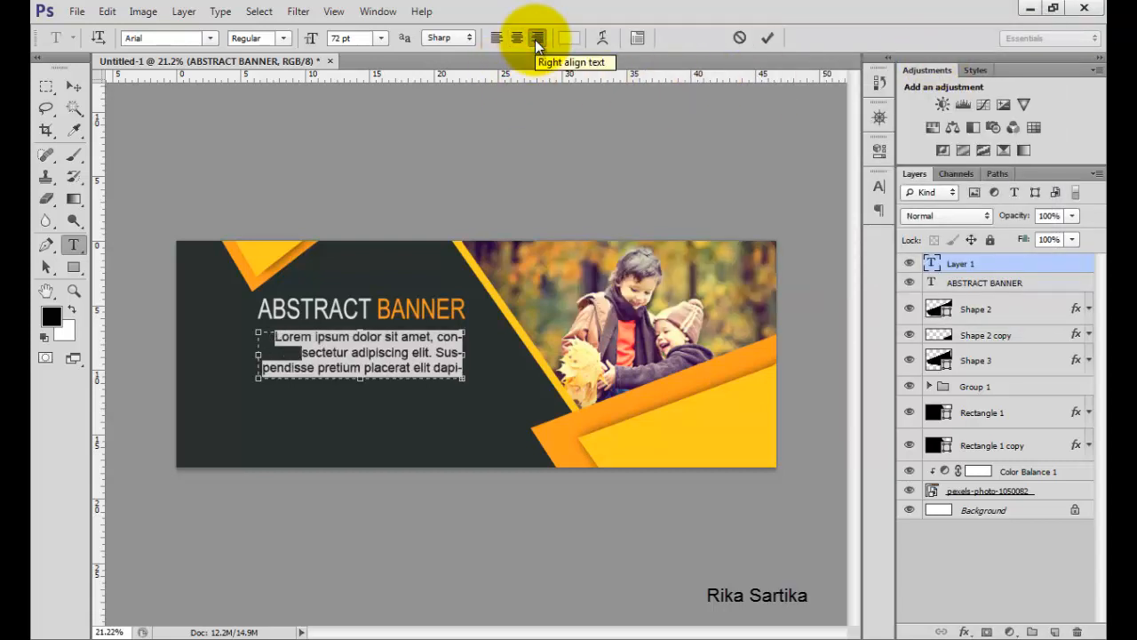
left_click(381, 38)
left_click(378, 302)
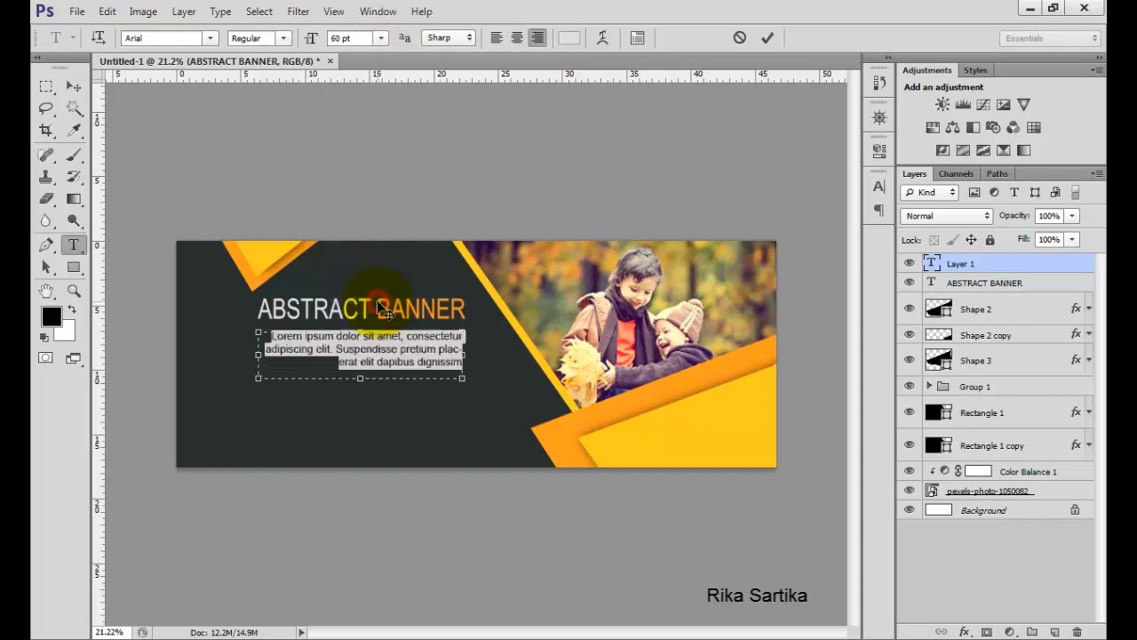
left_click(762, 37)
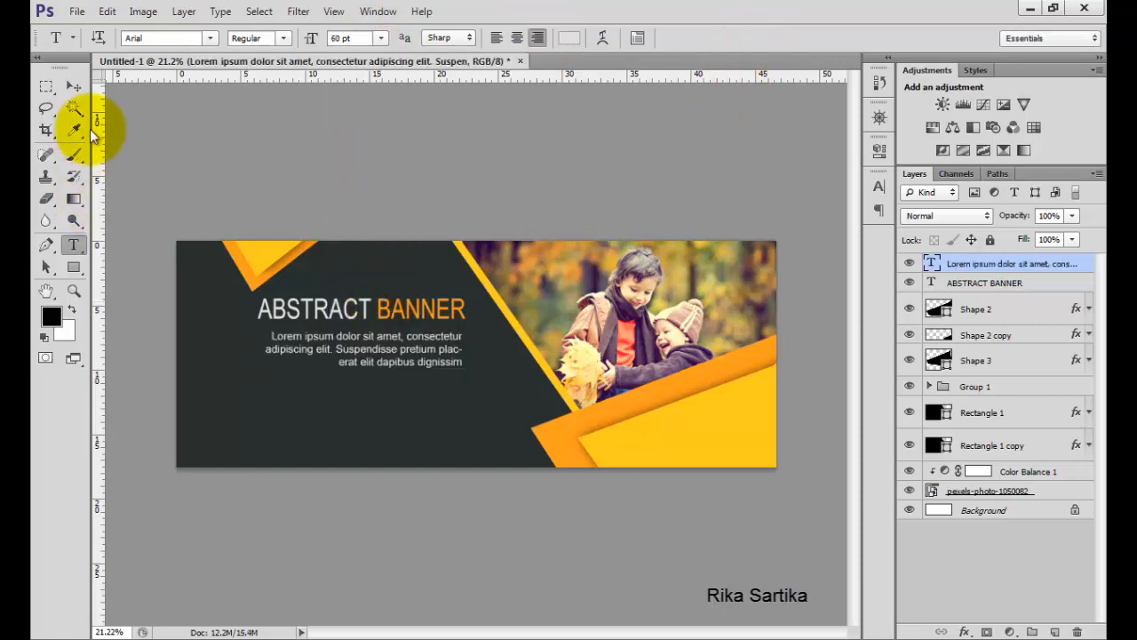
Nudge the paragraph text upward with the Move Tool.
left_click(78, 90)
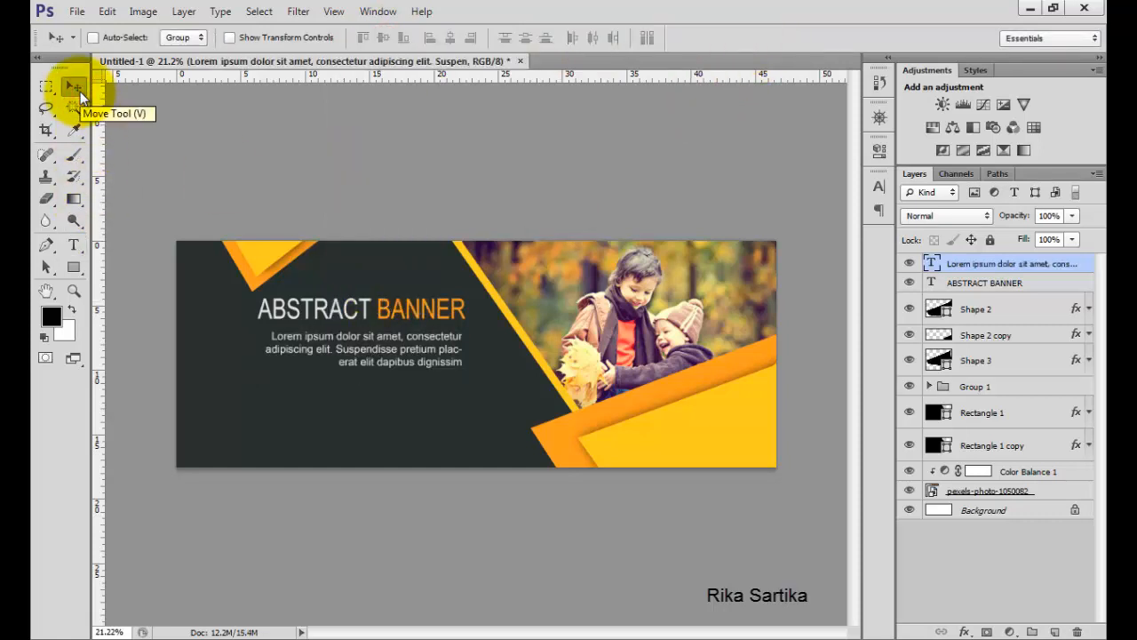
key("shift+Up")
key("shift+Up")
key("shift+Up")
key("shift+Up")
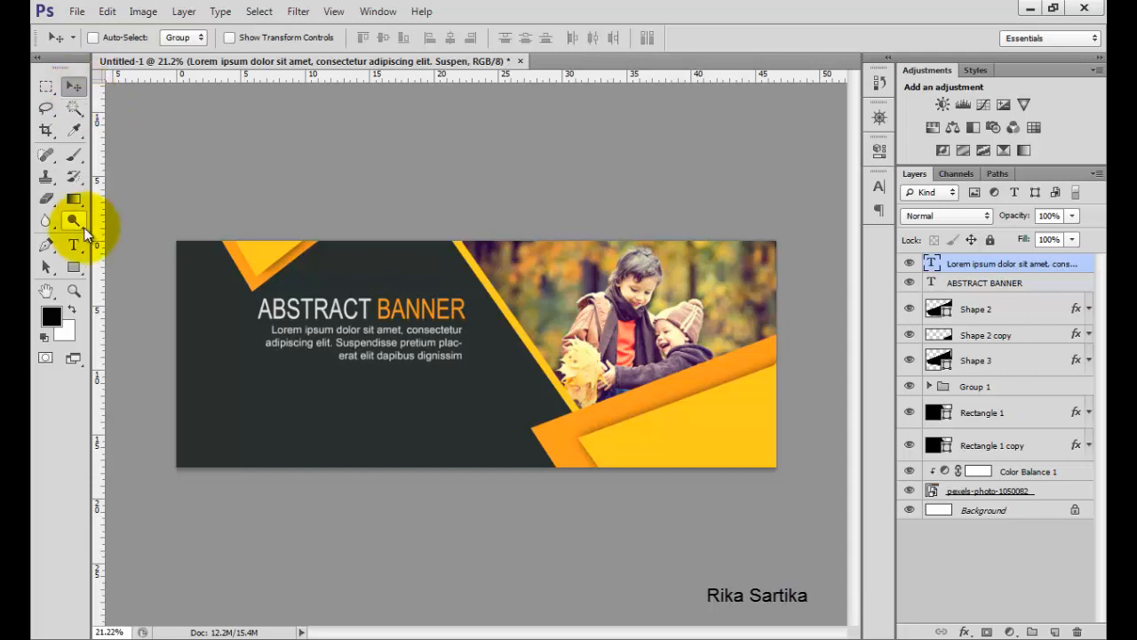
Draw a thin horizontal rectangle about 1862 px wide and 10 px tall below the paragraph text.
left_click_drag(73, 267, 133, 262)
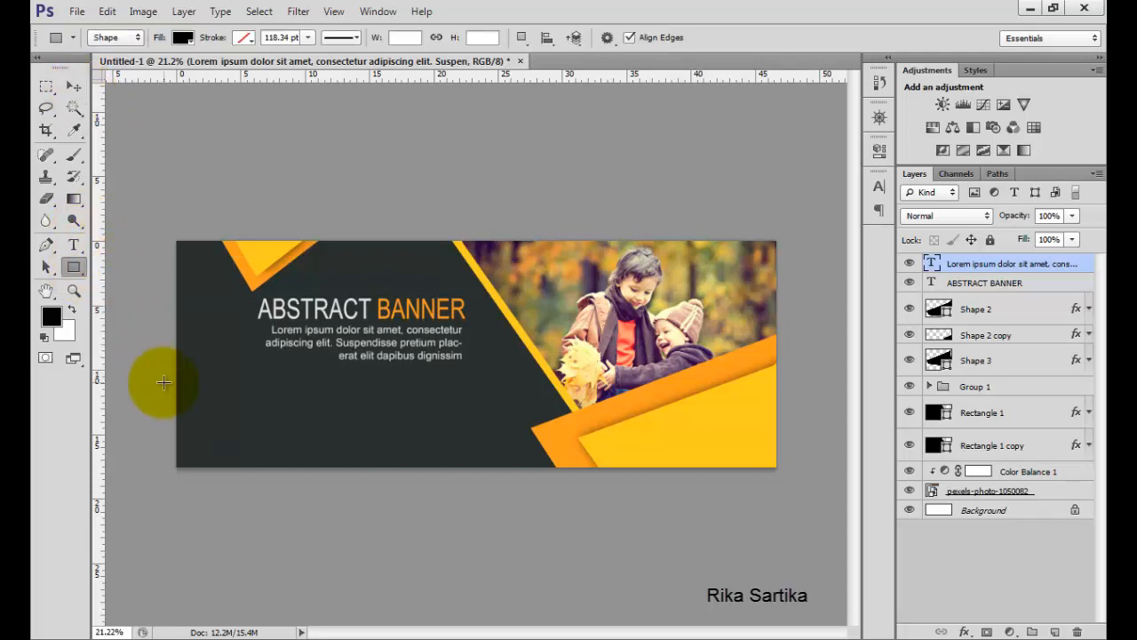
left_click_drag(164, 383, 495, 382)
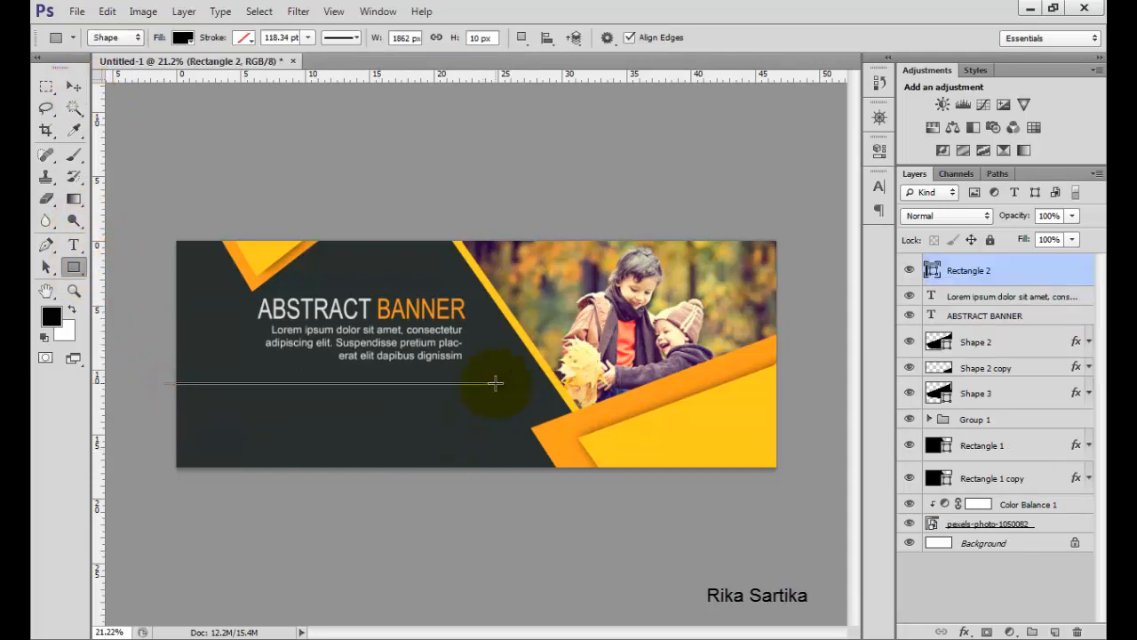
Give the thin rectangle a yellow Color Overlay (ffcc1d) sampled from the banner's yellow shape.
double_click(1034, 267)
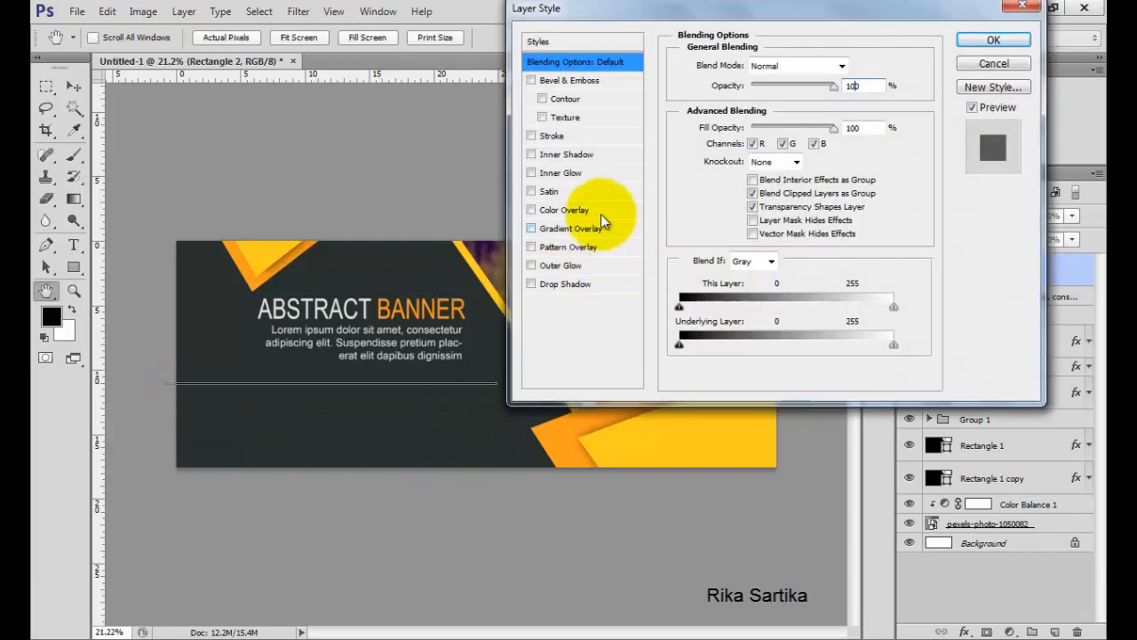
left_click(579, 216)
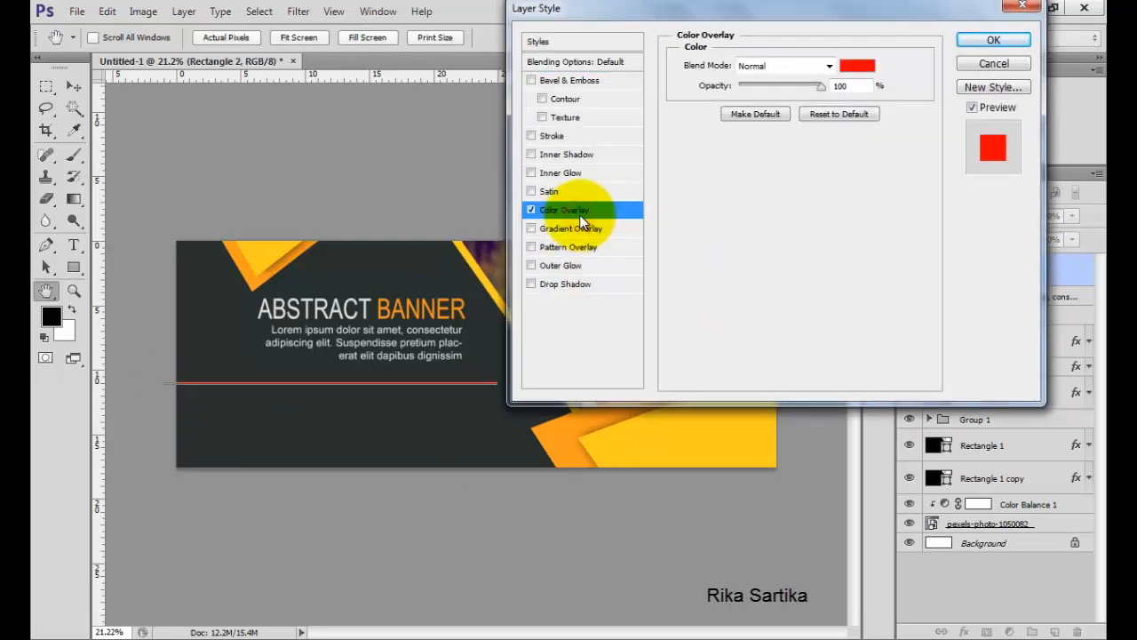
left_click(855, 61)
left_click(273, 250)
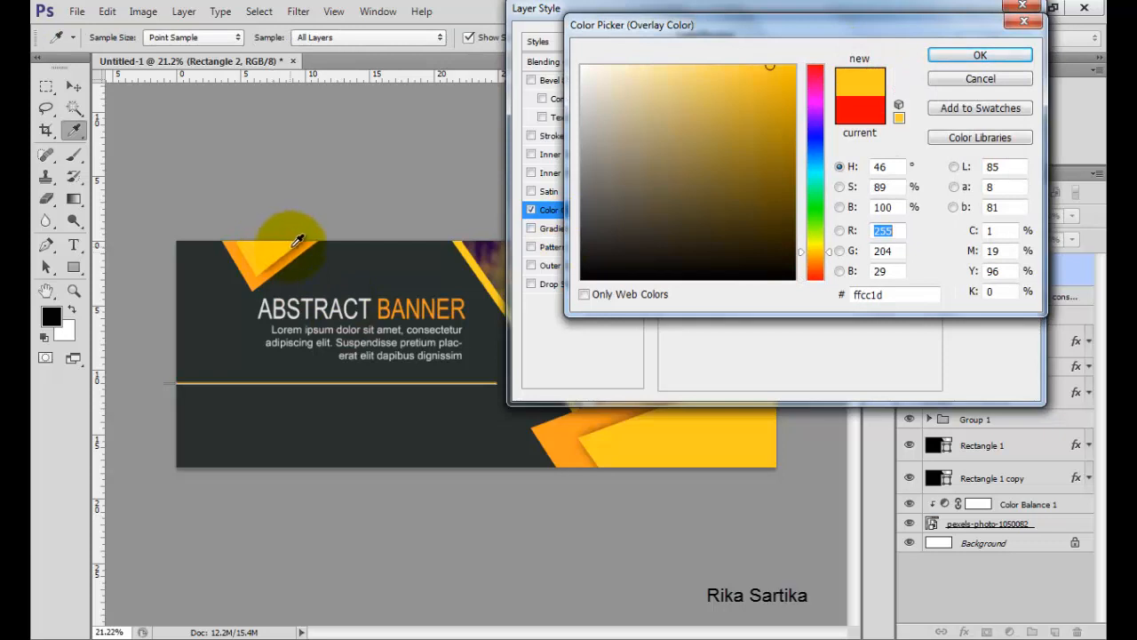
left_click(950, 56)
left_click(981, 39)
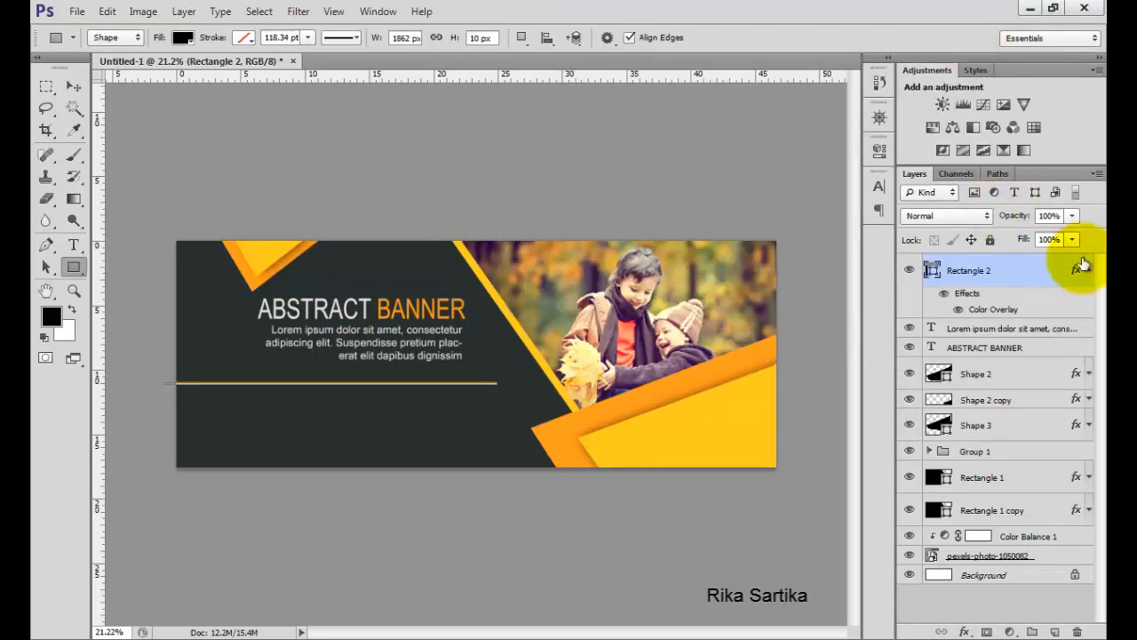
left_click(1088, 270)
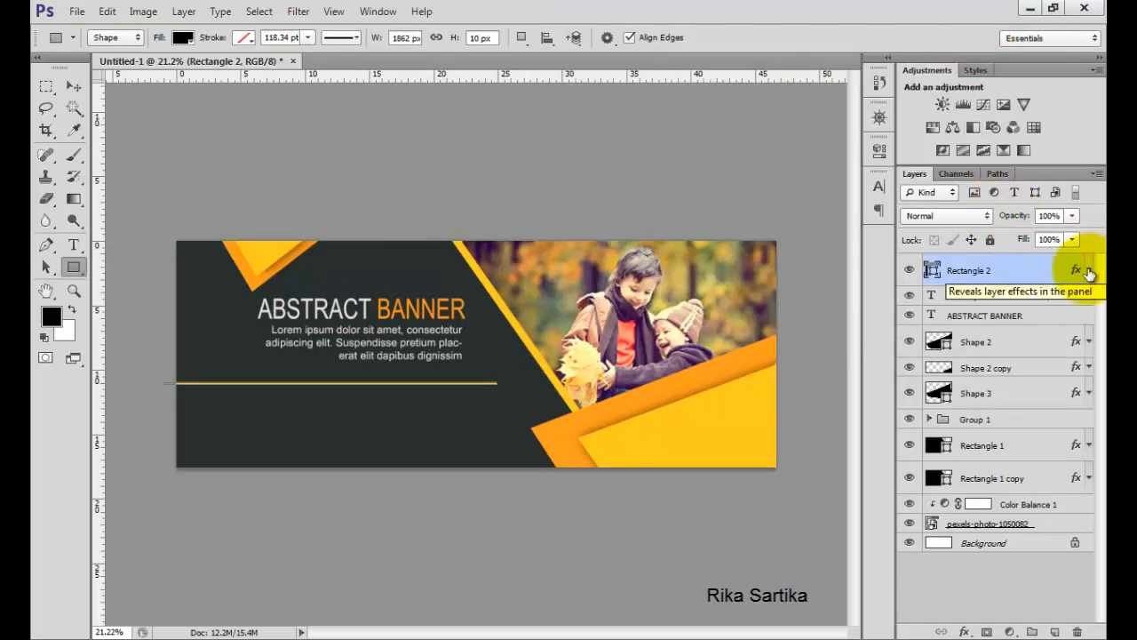
Open the image app-icon-set-flat_1325-488.jpg.
left_click(79, 14)
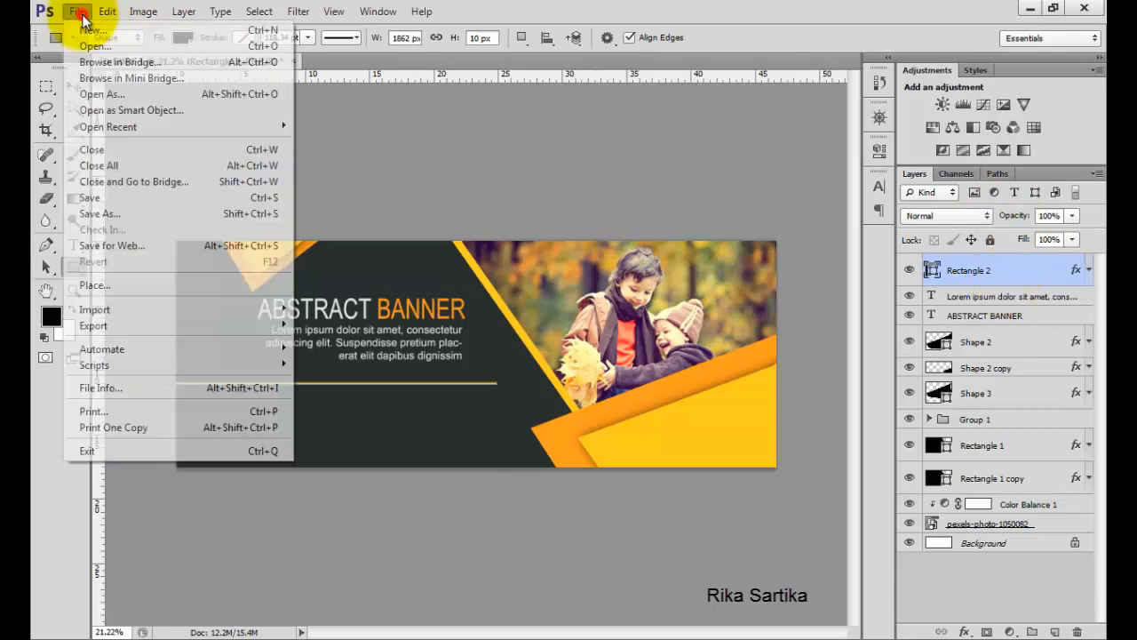
left_click(94, 45)
double_click(461, 148)
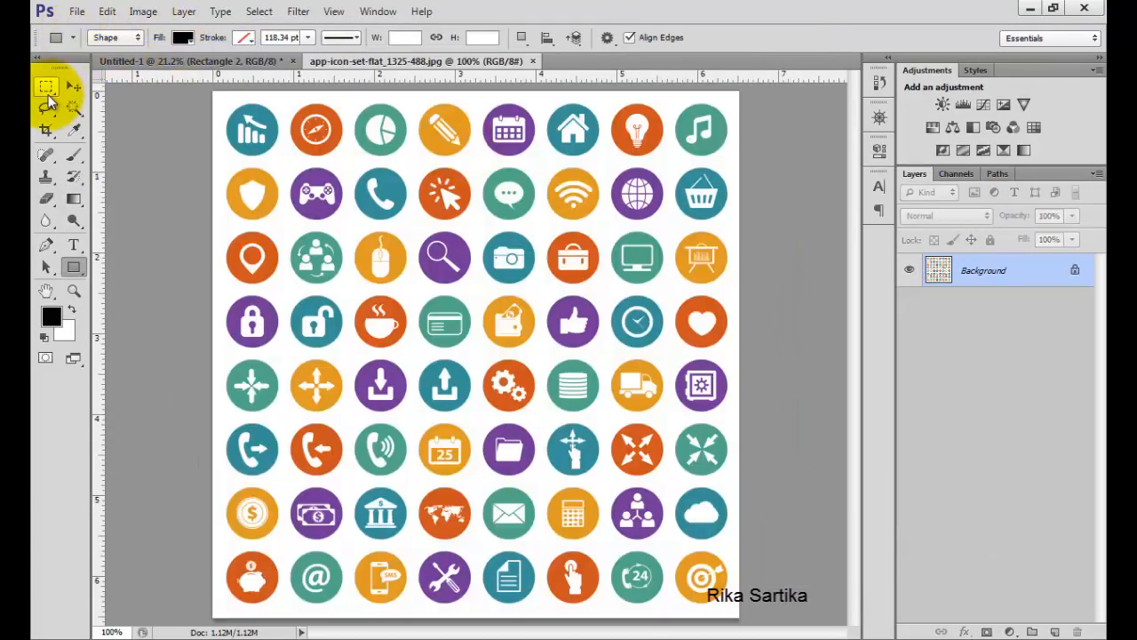
Marquee-select the orange location-pin icon on the icon sheet and copy it.
left_click(46, 86)
left_click(134, 81)
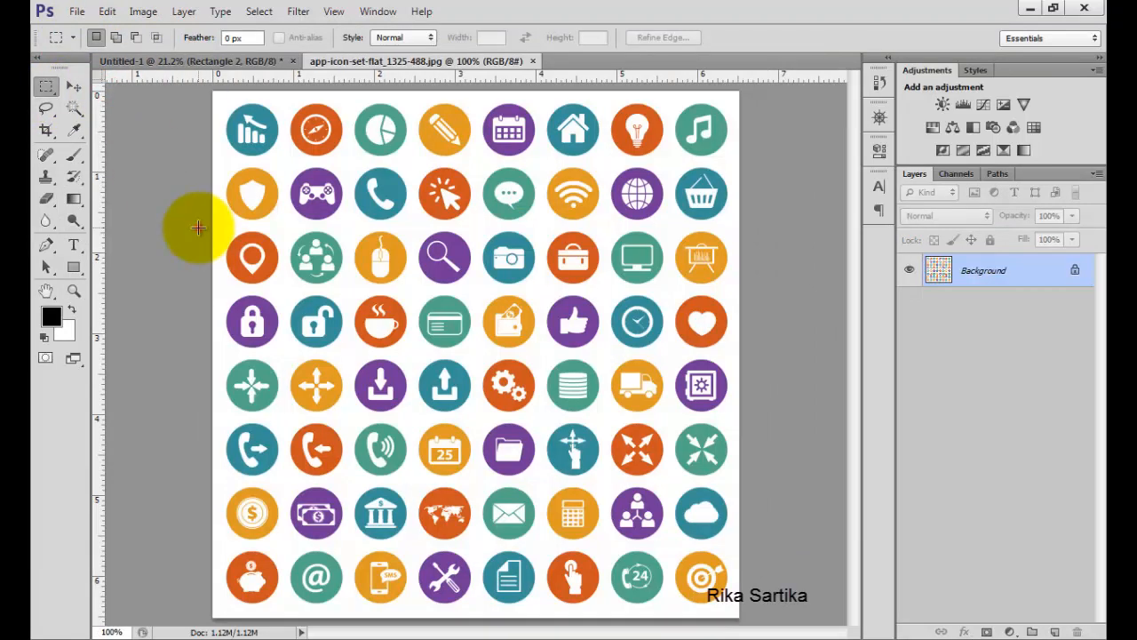
left_click_drag(197, 229, 281, 290)
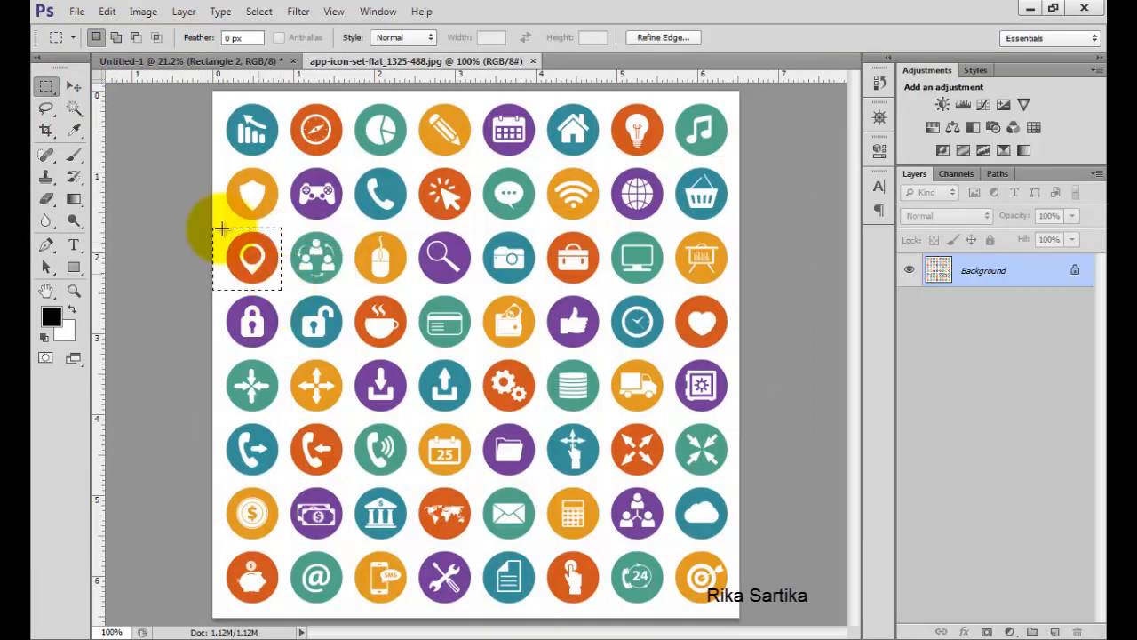
left_click(106, 11)
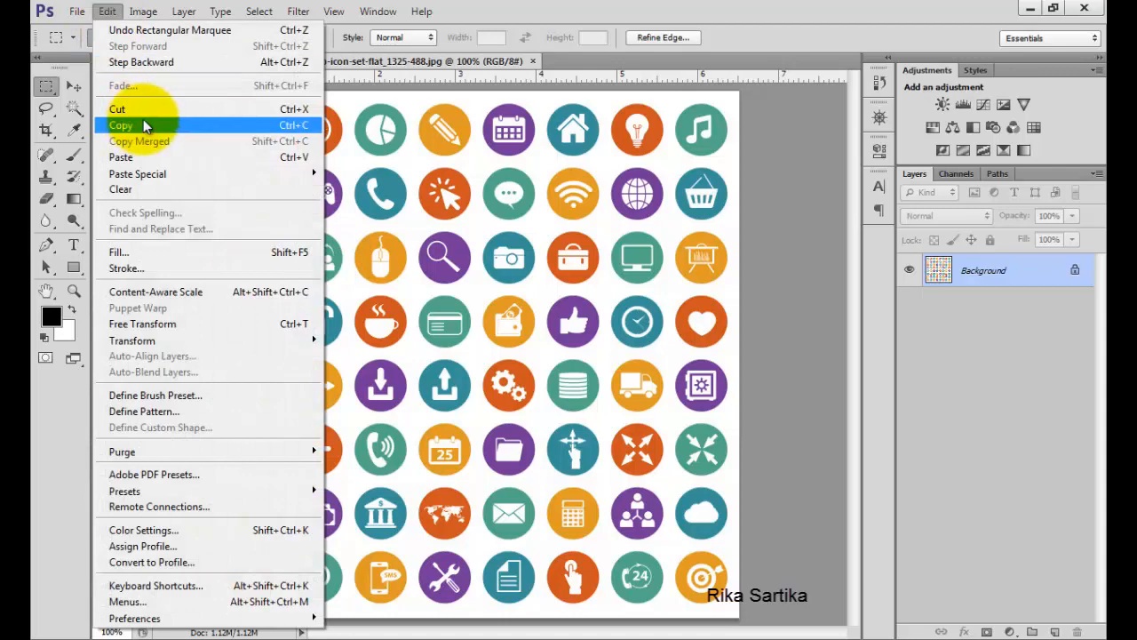
left_click(143, 126)
Paste the copied icon into the banner document.
left_click(157, 60)
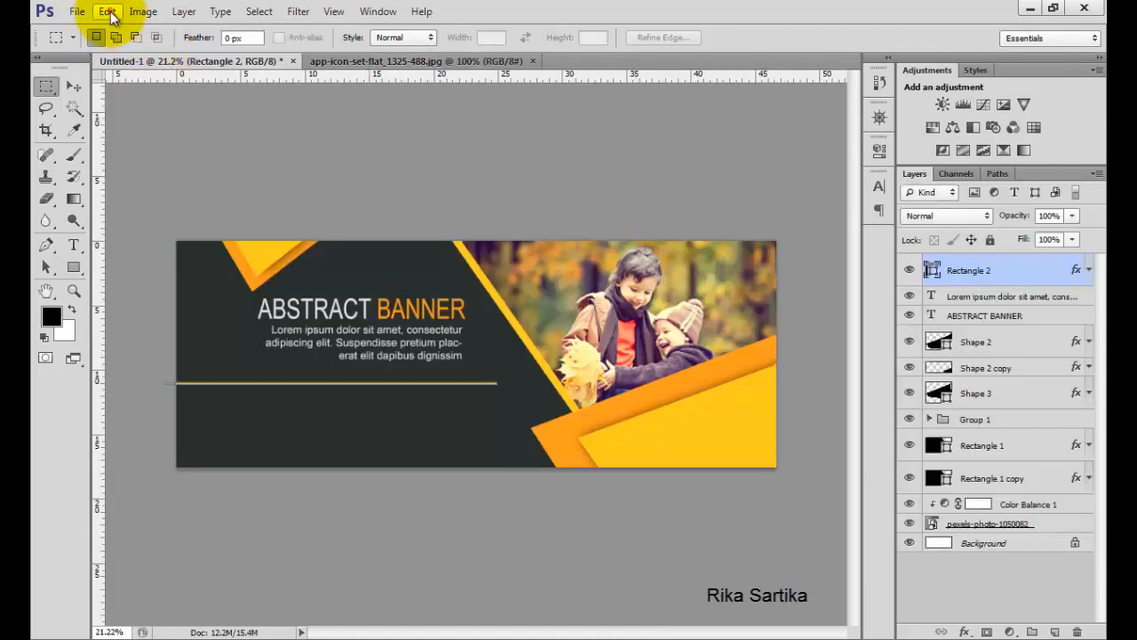
left_click(106, 11)
left_click(148, 156)
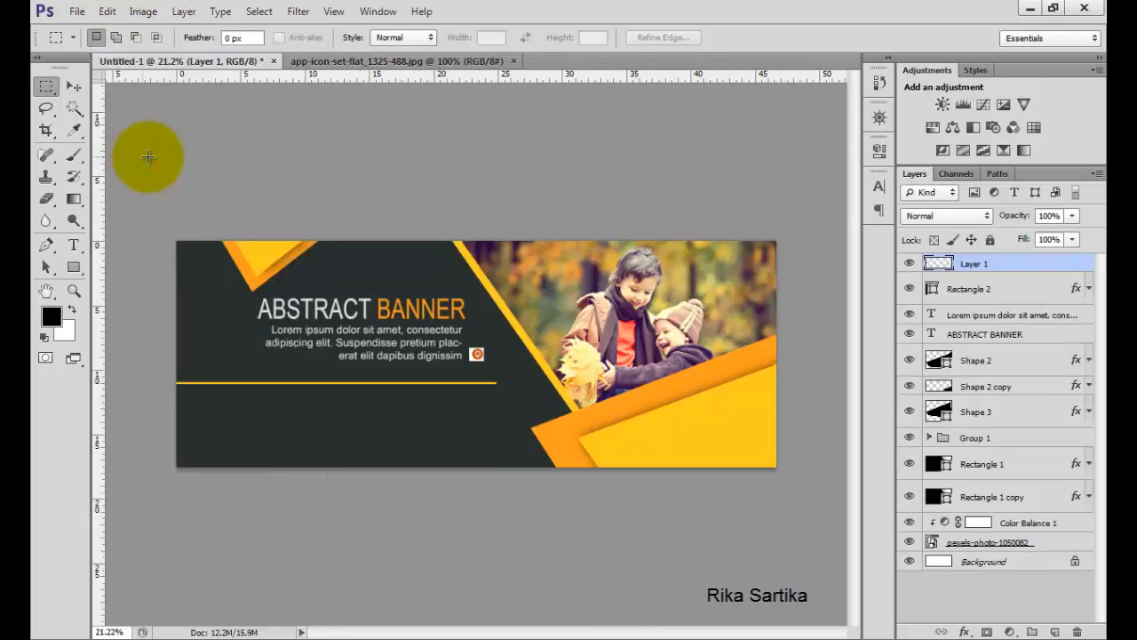
Move the pasted icon below the yellow line on the left with Free Transform.
key("ctrl+t")
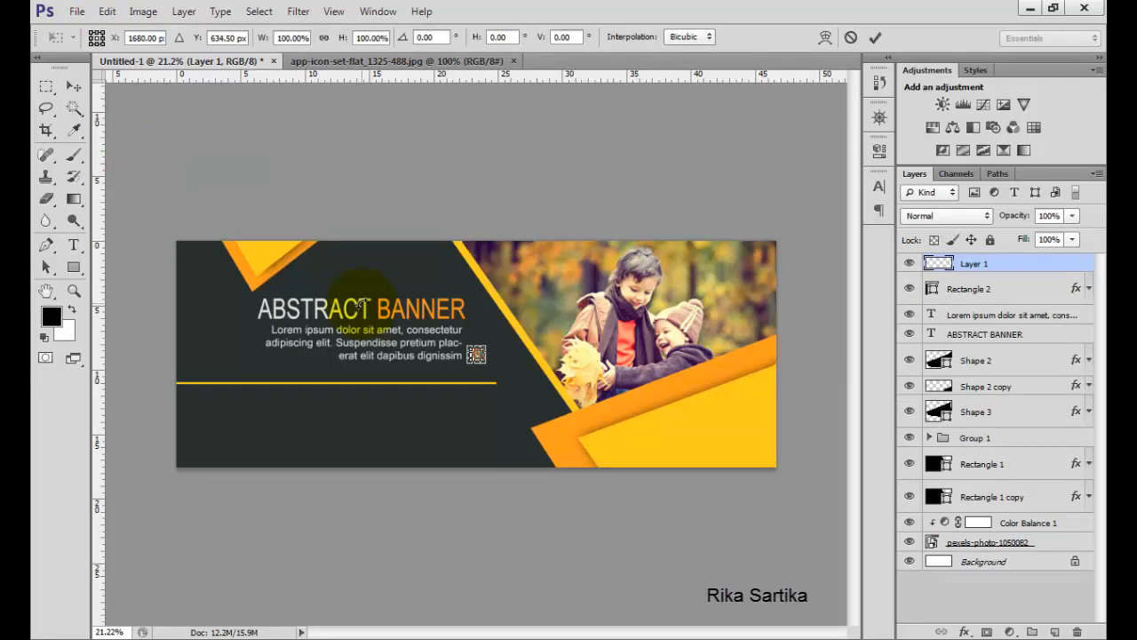
left_click_drag(468, 346, 258, 418)
left_click(877, 38)
Remove the white background around the pin icon with the Magic Wand Tool and deselect.
left_click(73, 86)
left_click(73, 108)
left_click(242, 411)
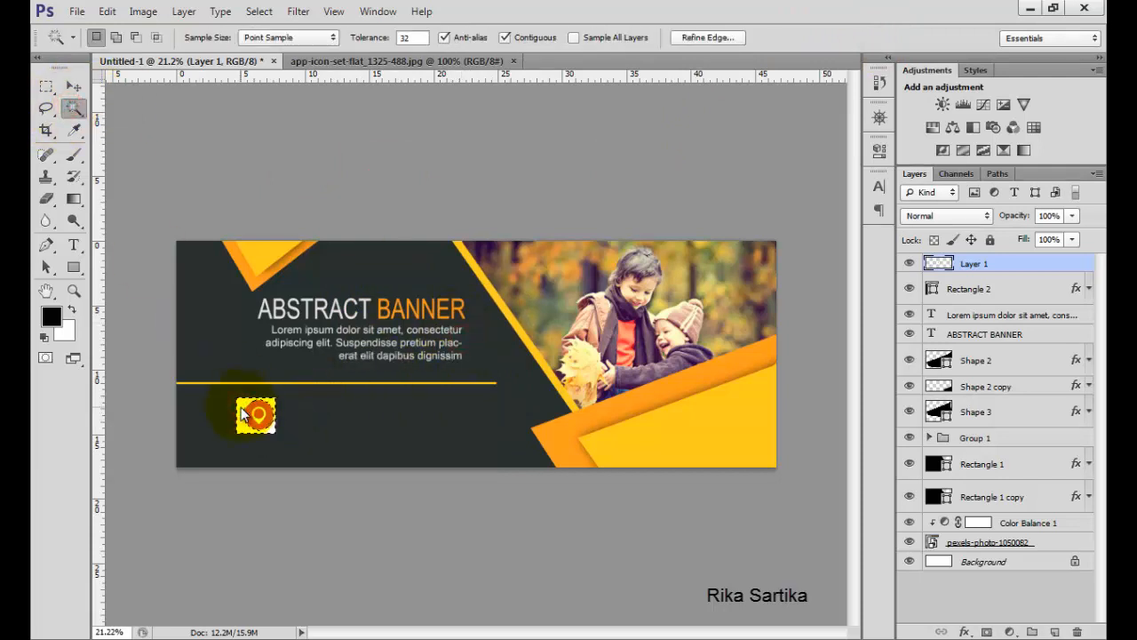
key("Delete")
key("ctrl+d")
Type PLACE YOUR TEXT HERE below the yellow line beside the pin icon and center-align the text.
left_click_drag(74, 244, 165, 241)
left_click(313, 433)
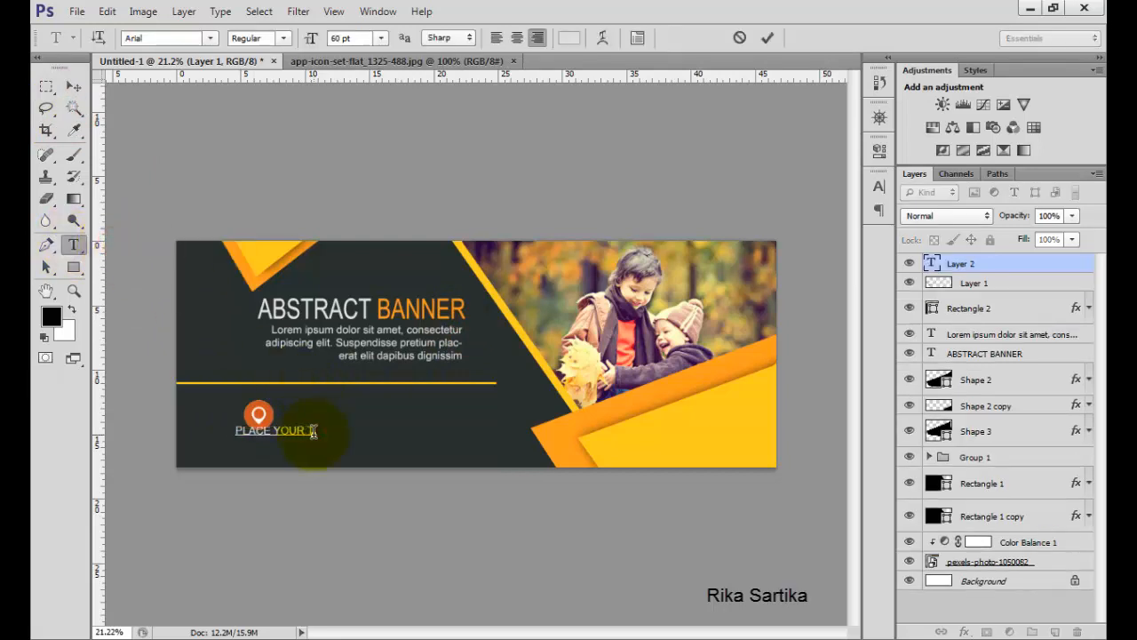
type("PLACE YOUR TEXT H")
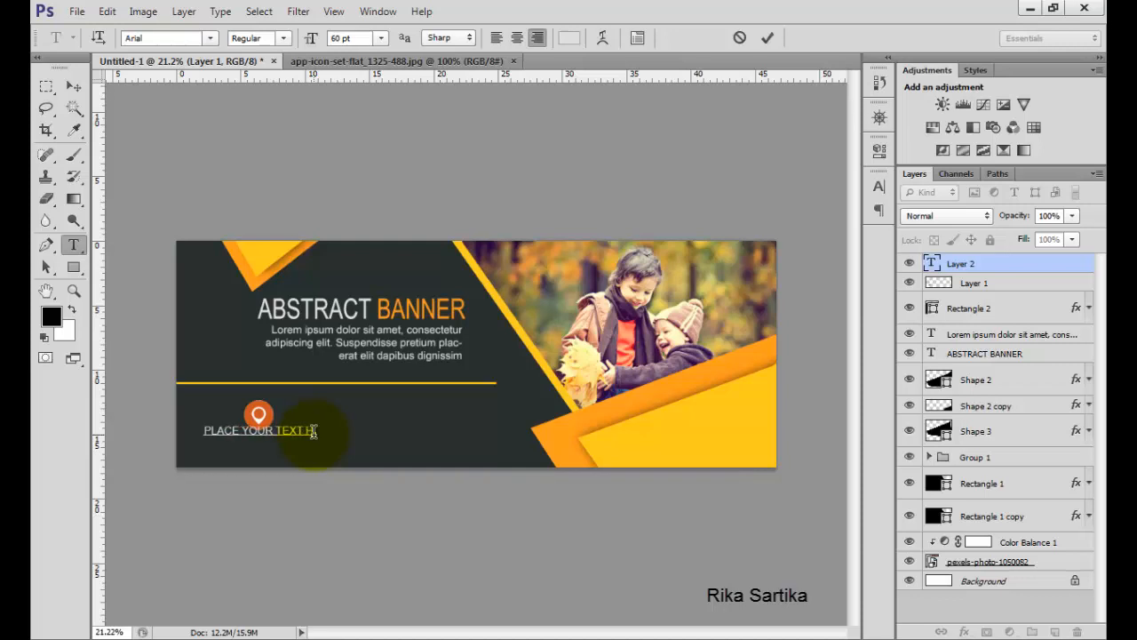
type("ERE")
key("ctrl+a")
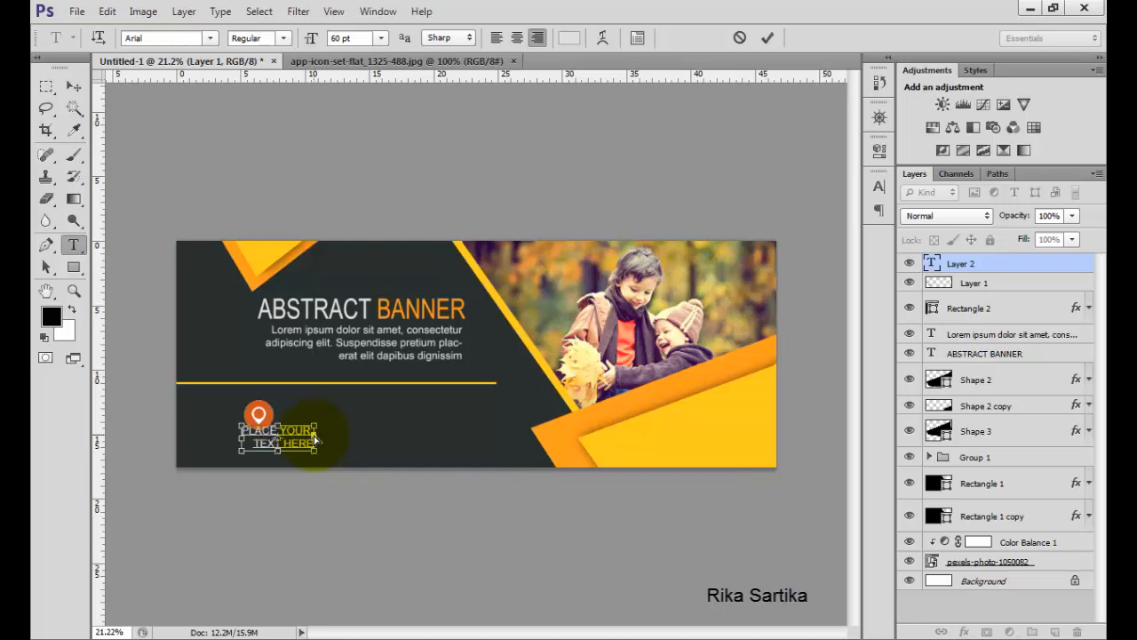
left_click(516, 38)
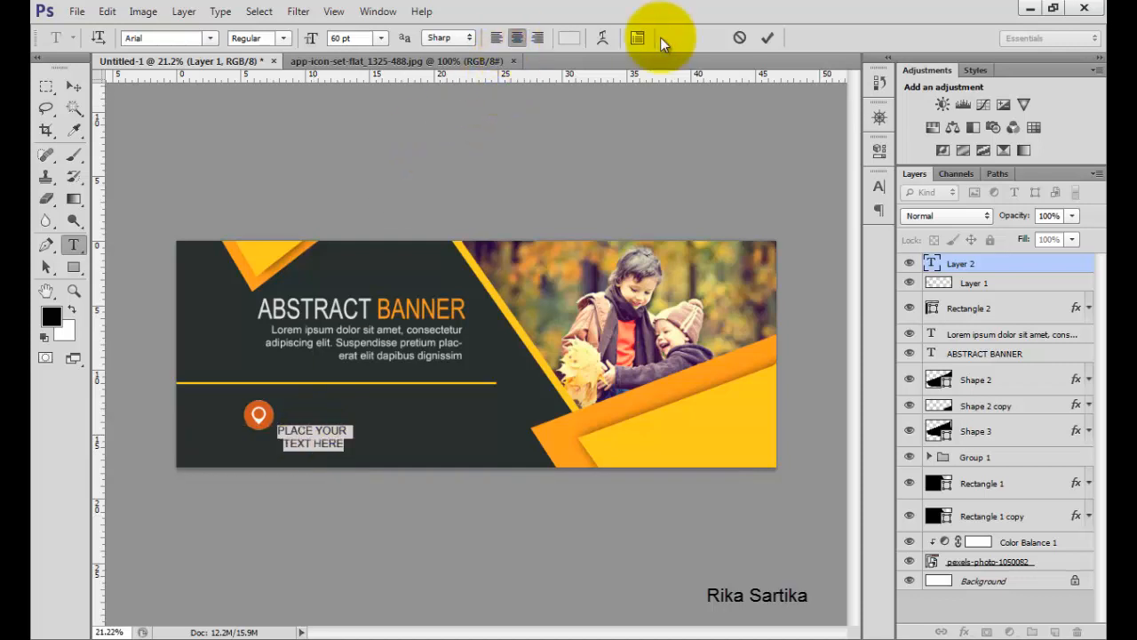
Set the location text's font size to 48 pt and commit it.
left_click(382, 38)
left_click(375, 249)
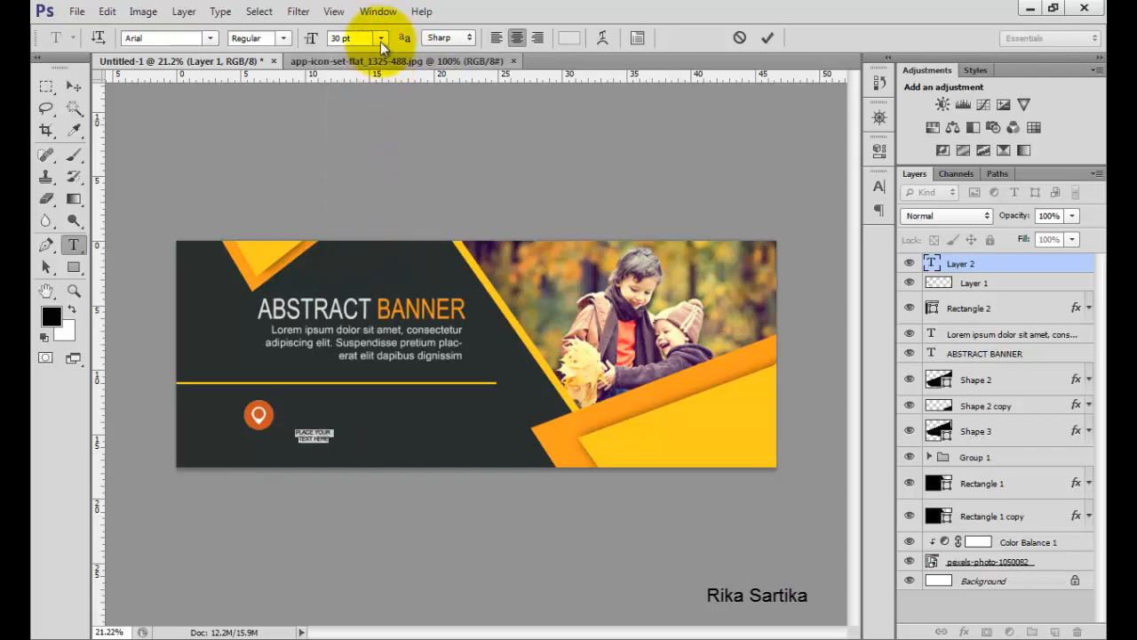
left_click(380, 38)
left_click(381, 266)
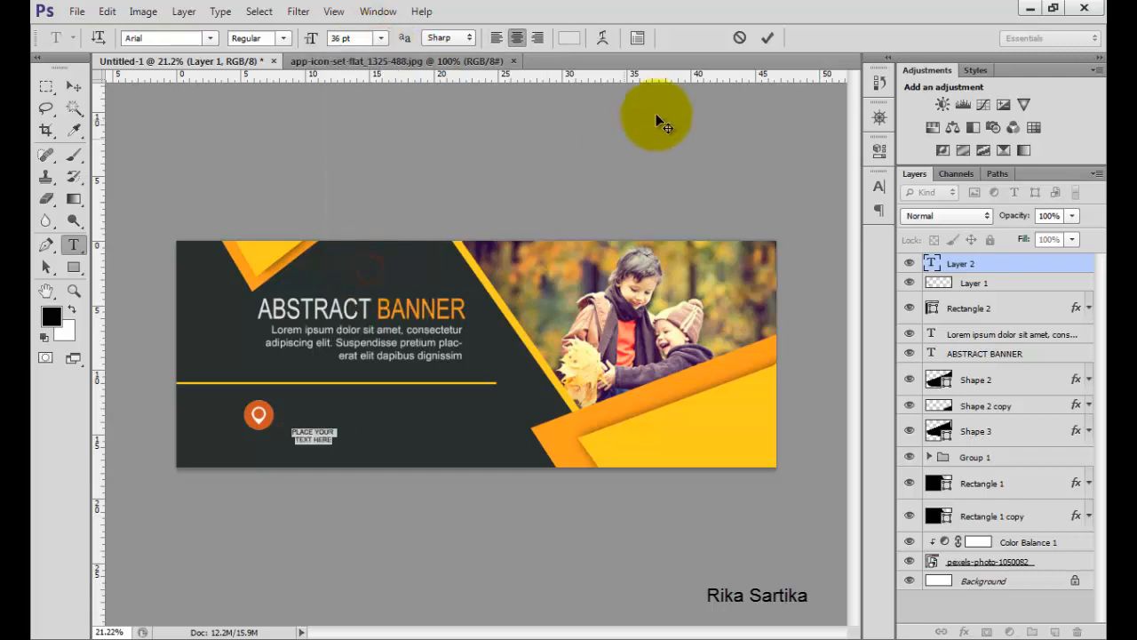
left_click(768, 38)
left_click(298, 438)
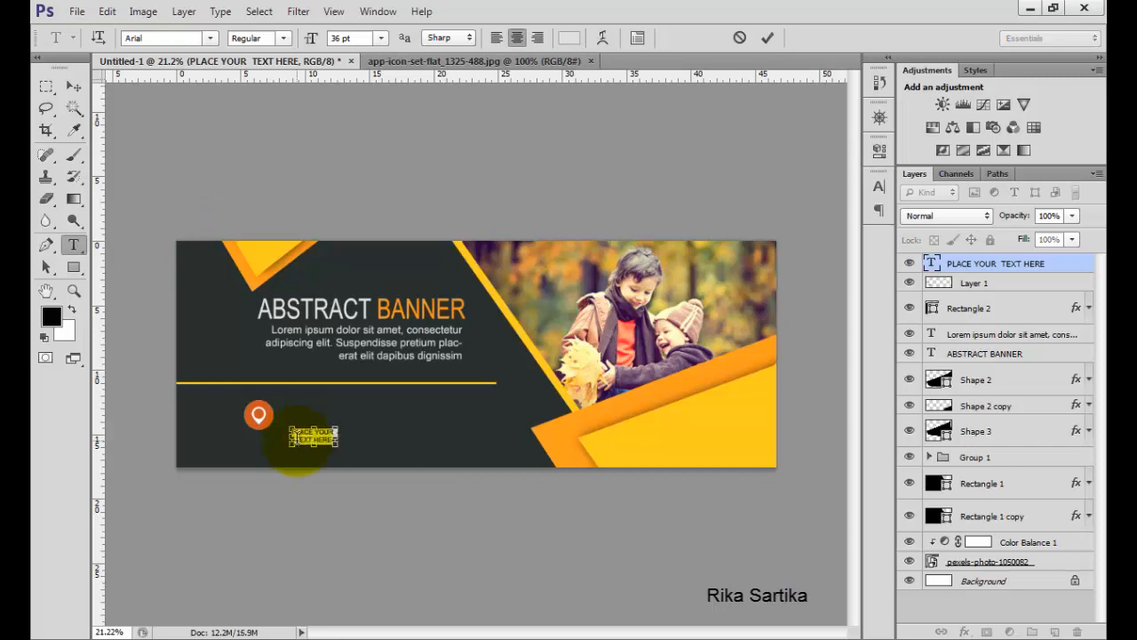
left_click(380, 38)
left_click(380, 287)
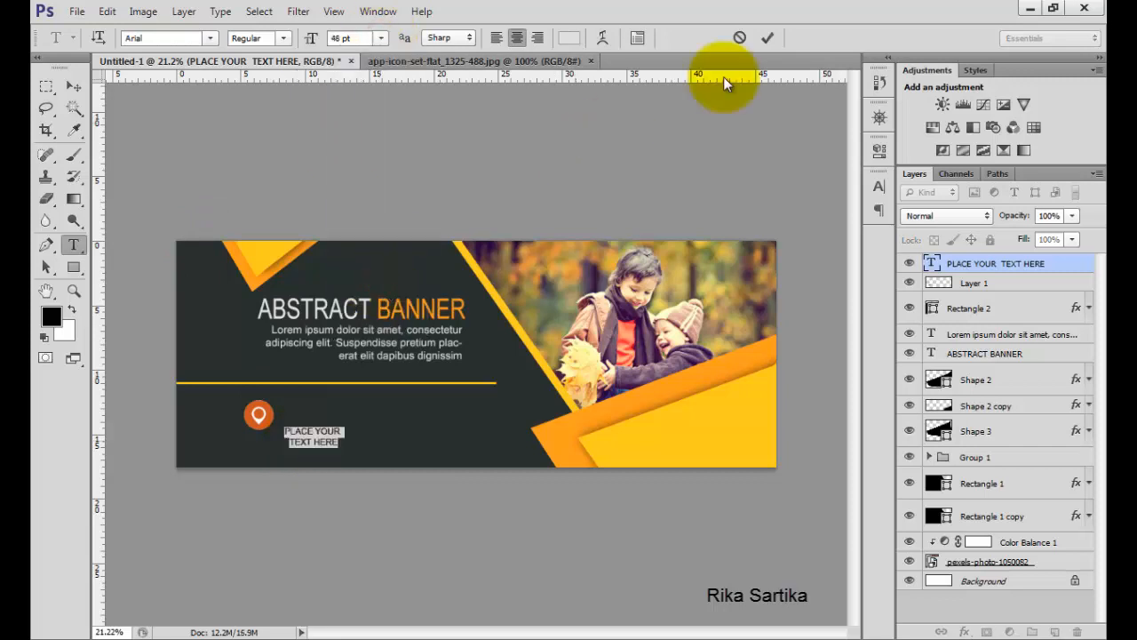
left_click(766, 39)
Move the location text directly beneath the orange pin icon.
left_click(74, 87)
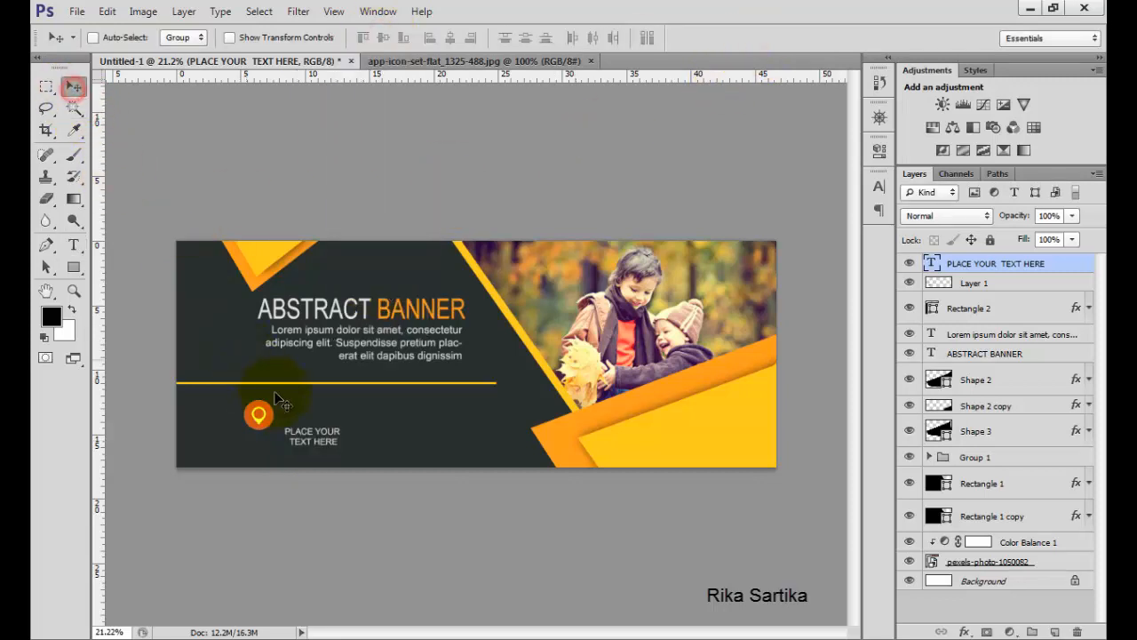
left_click_drag(305, 439, 254, 445)
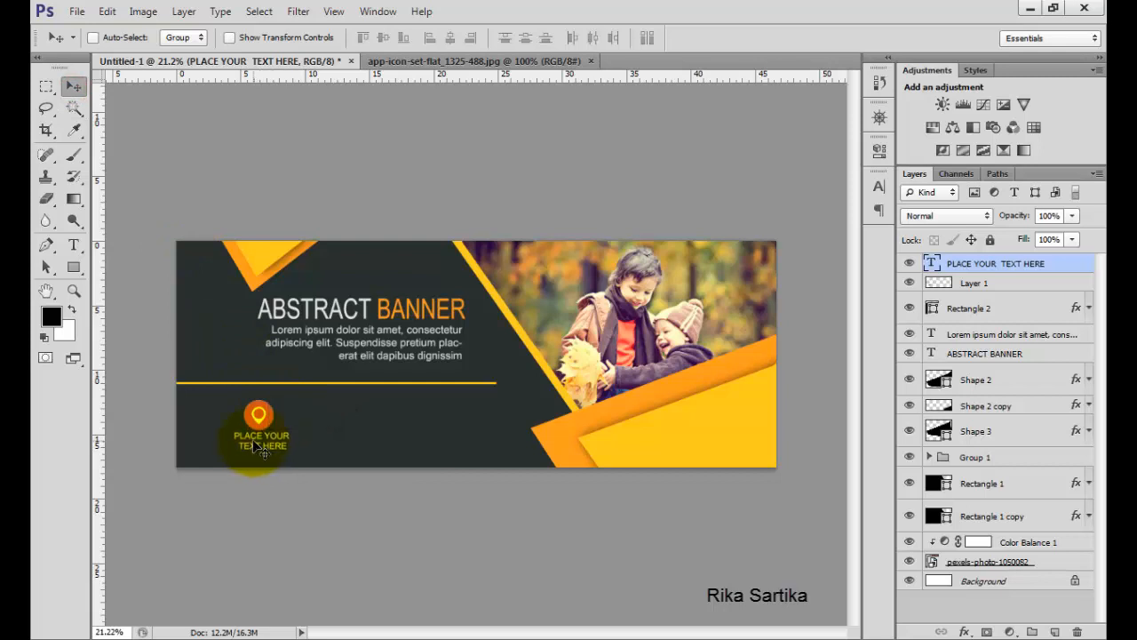
Align the pin icon and the location text on their horizontal centers.
left_click(986, 282, "shift")
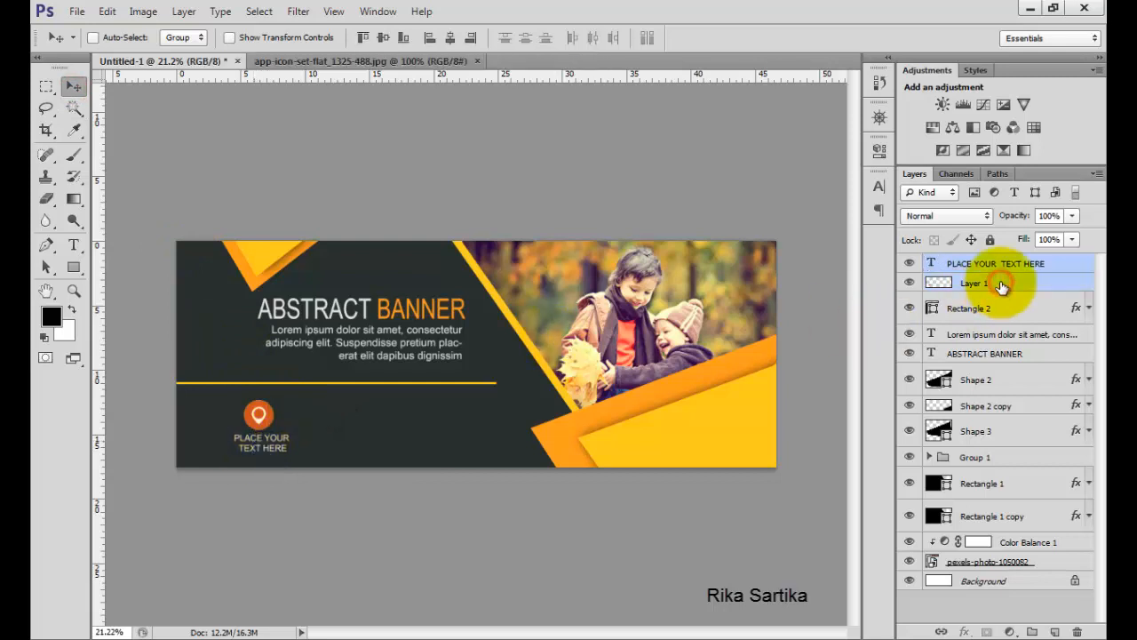
left_click(453, 37)
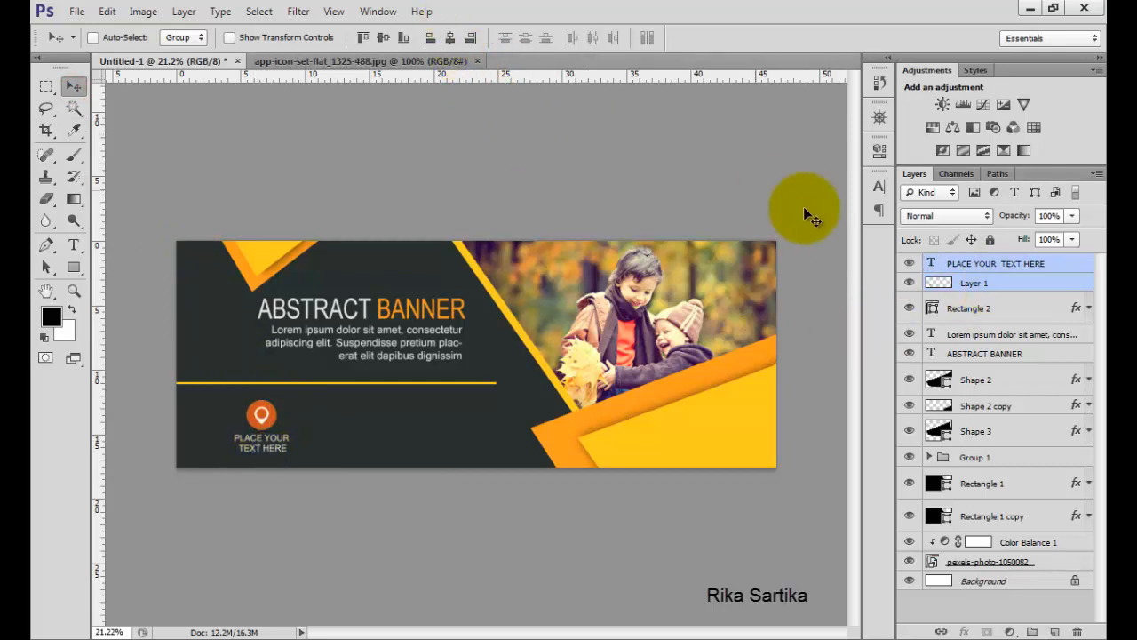
Nudge the yellow divider line upward in three larger steps.
left_click(967, 264)
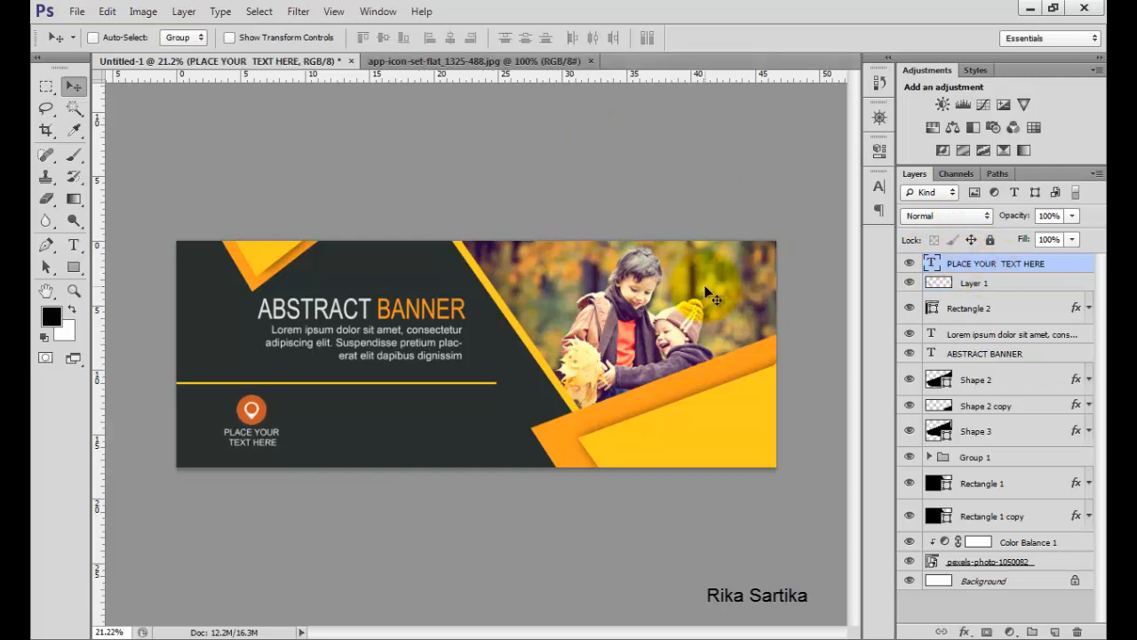
left_click(956, 309)
key("shift+Up")
key("shift+Up")
key("shift+Up")
key("shift+Up")
Nudge the pin icon and its text upward together in two larger steps.
left_click(988, 281)
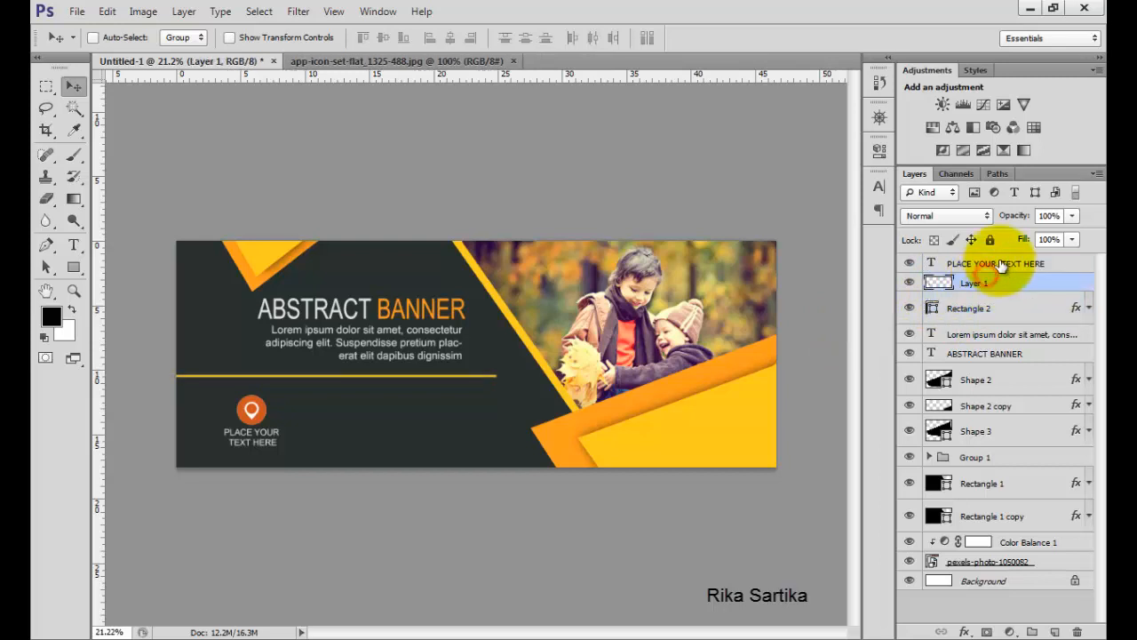
left_click(1001, 264, "shift")
key("shift+Up")
key("shift+Up")
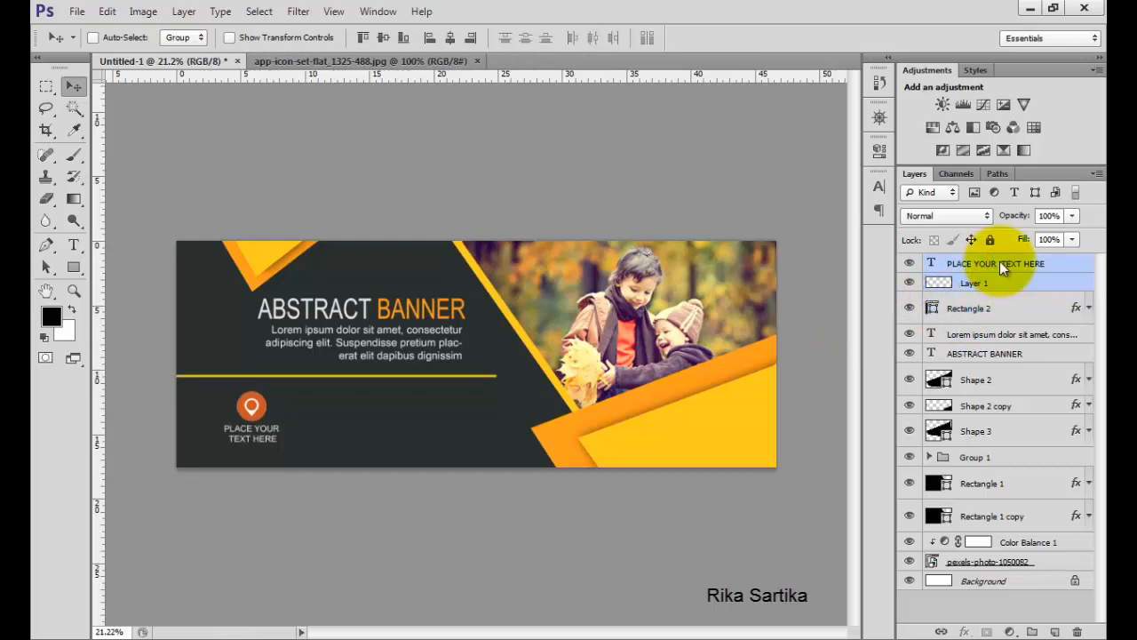
left_click(1031, 262)
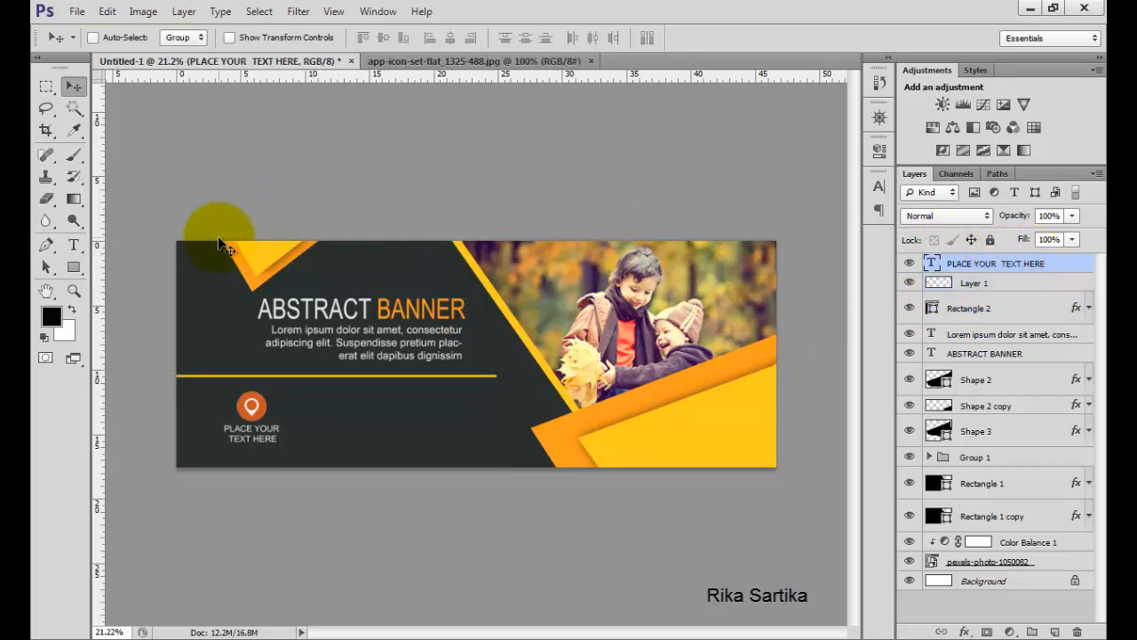
Marquee-select the teal house icon on the icon sheet and paste it into the banner.
left_click(407, 64)
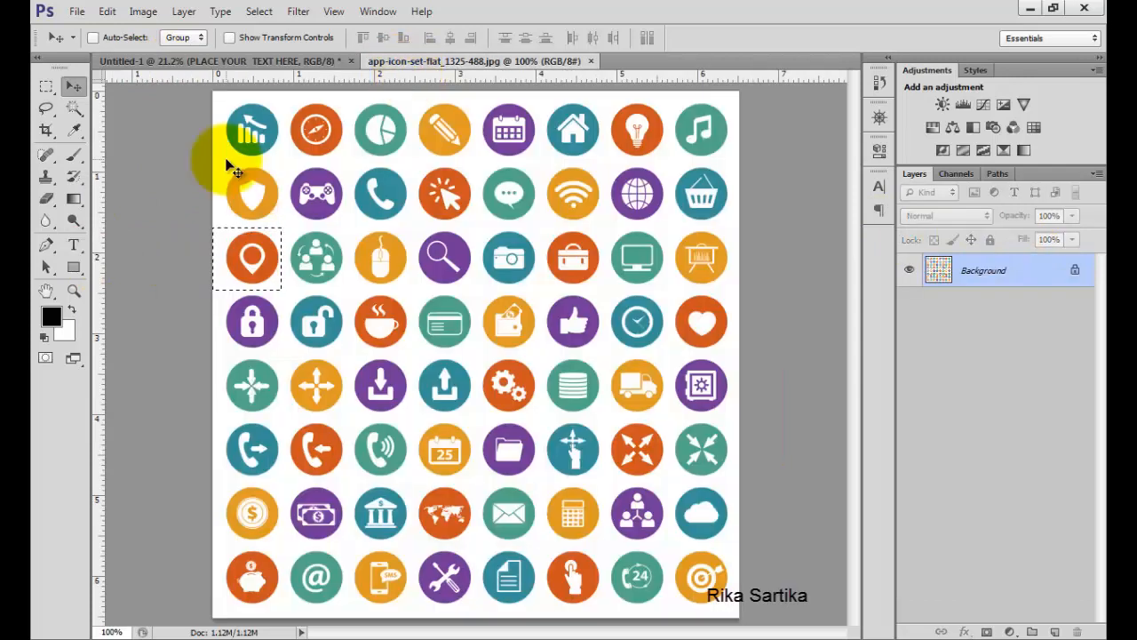
left_click(47, 86)
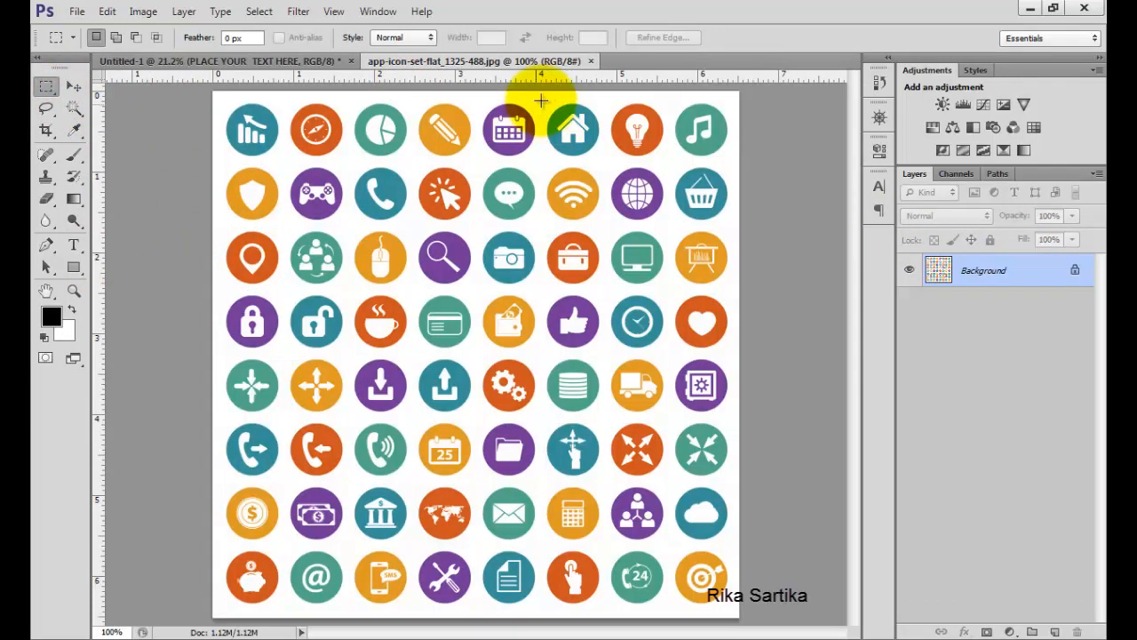
left_click_drag(546, 89, 606, 167)
left_click(572, 115)
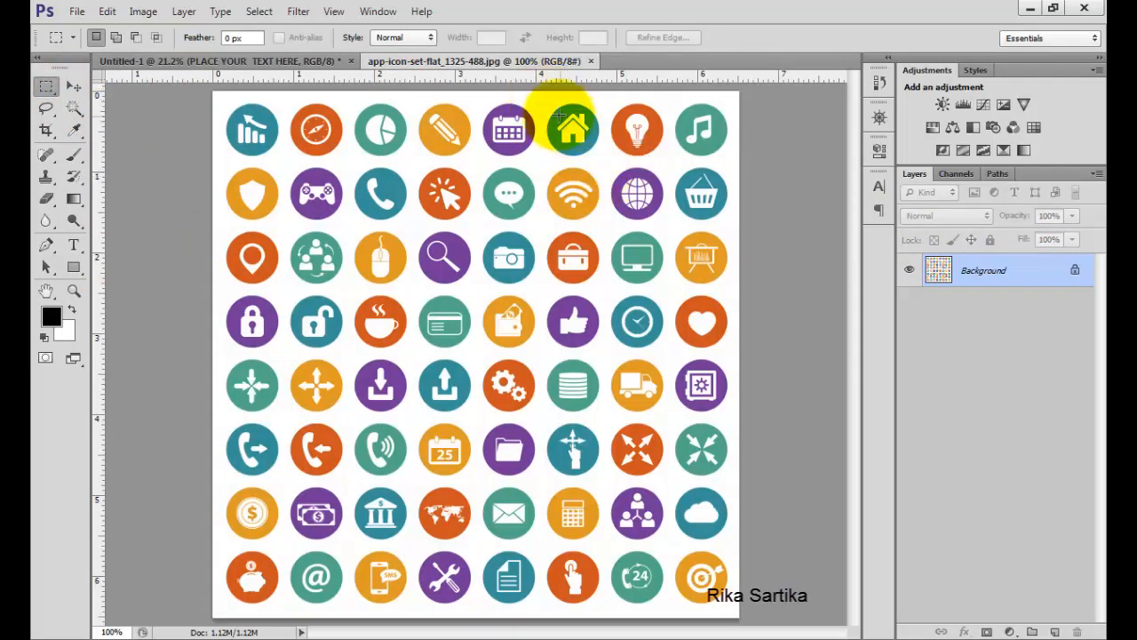
left_click_drag(545, 92, 604, 161)
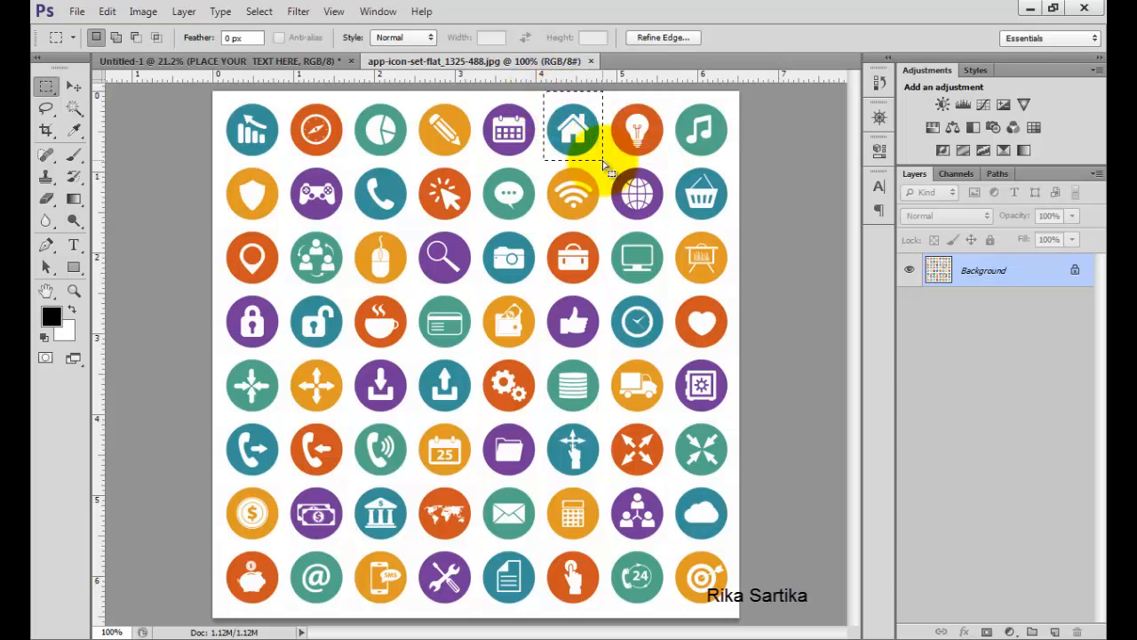
left_click(329, 62)
key("ctrl+v")
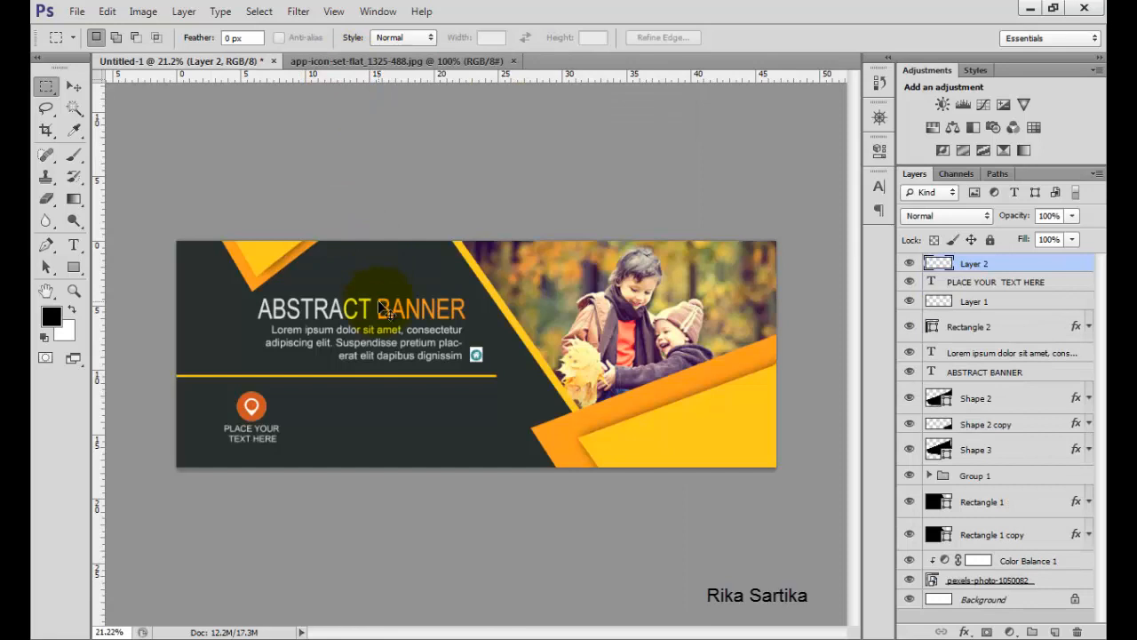
Enlarge the pasted house icon with Free Transform to about 268%.
key("ctrl+t")
left_click_drag(489, 343, 497, 316)
left_click(874, 38)
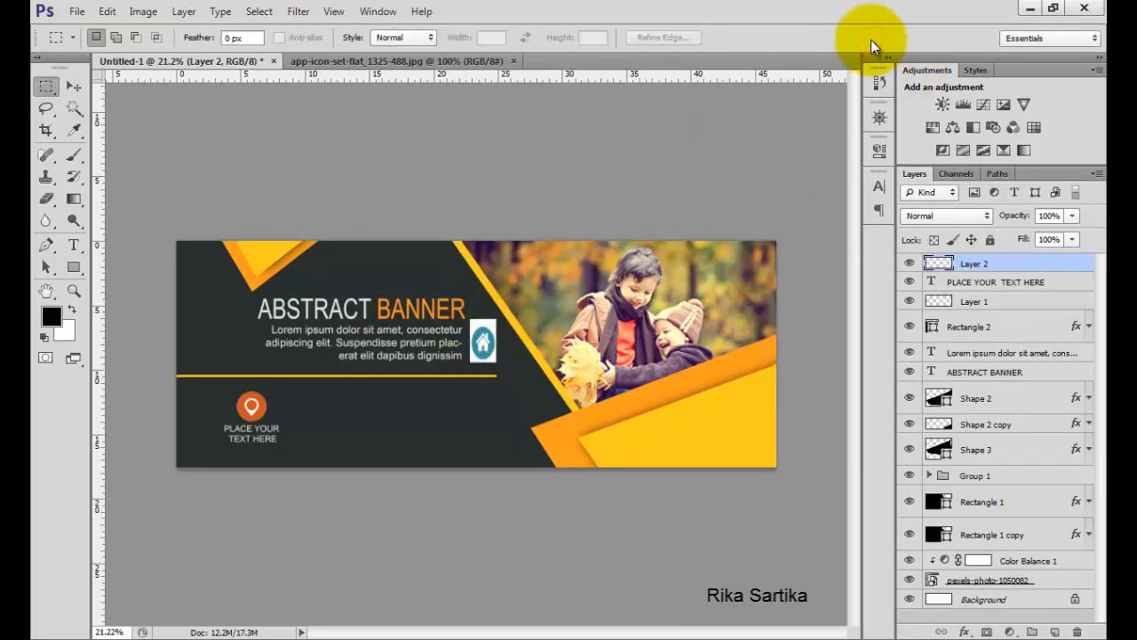
key("ctrl+t")
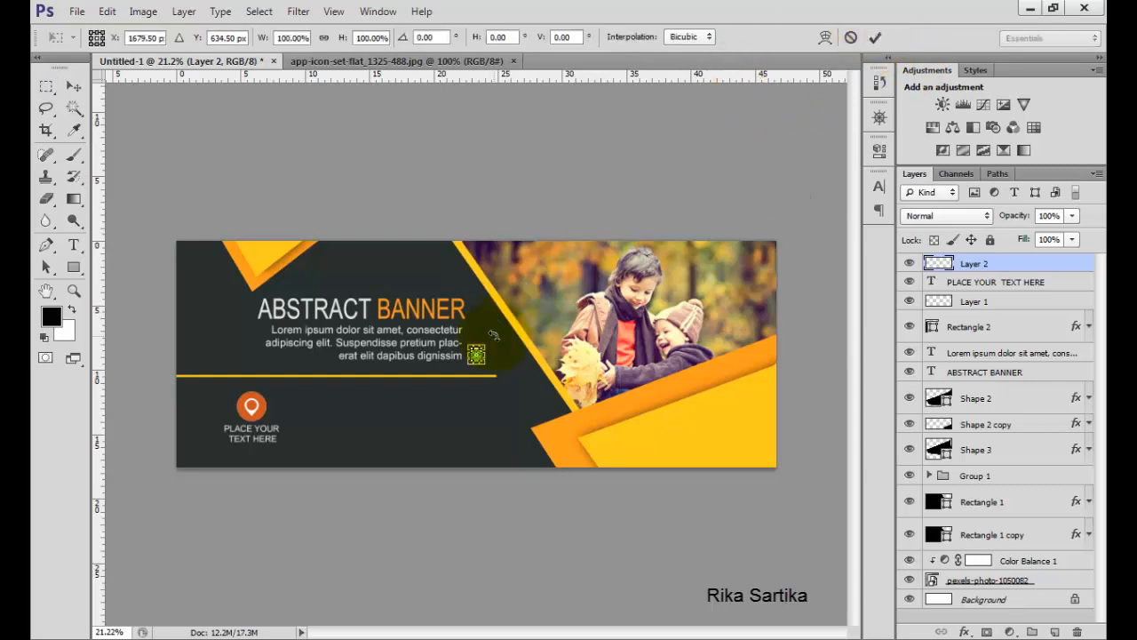
left_click_drag(486, 345, 504, 324)
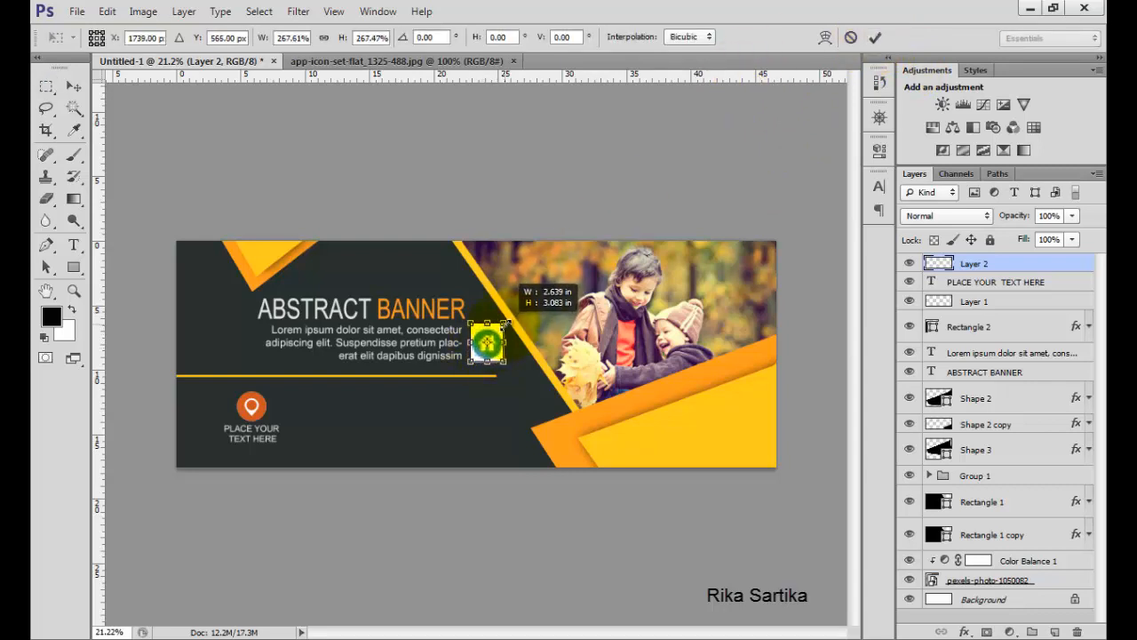
left_click(874, 39)
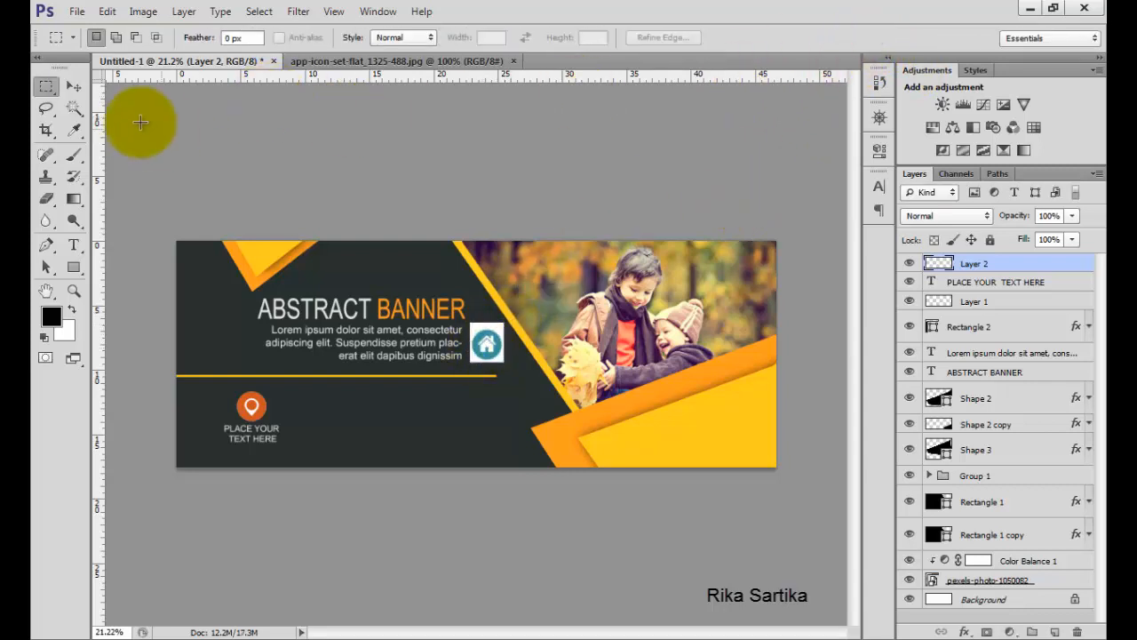
Remove the white background around the house icon with the Magic Wand Tool and deselect.
left_click(74, 108)
left_click(480, 338)
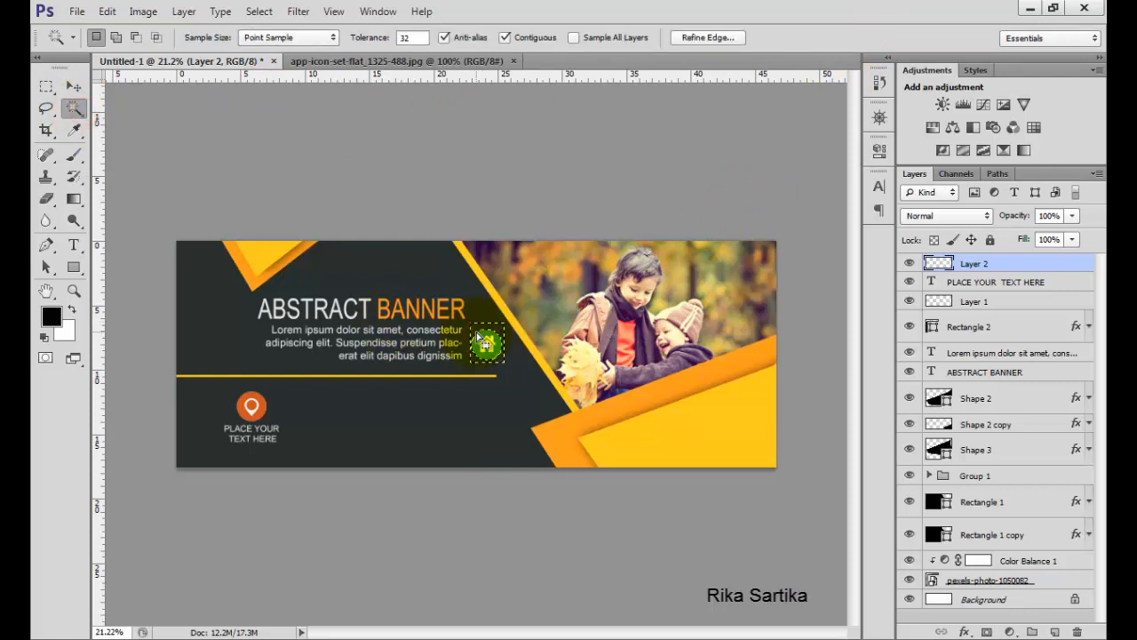
key("ctrl+d")
Move the house icon below the yellow line, to the right of the pin icon.
left_click(75, 87)
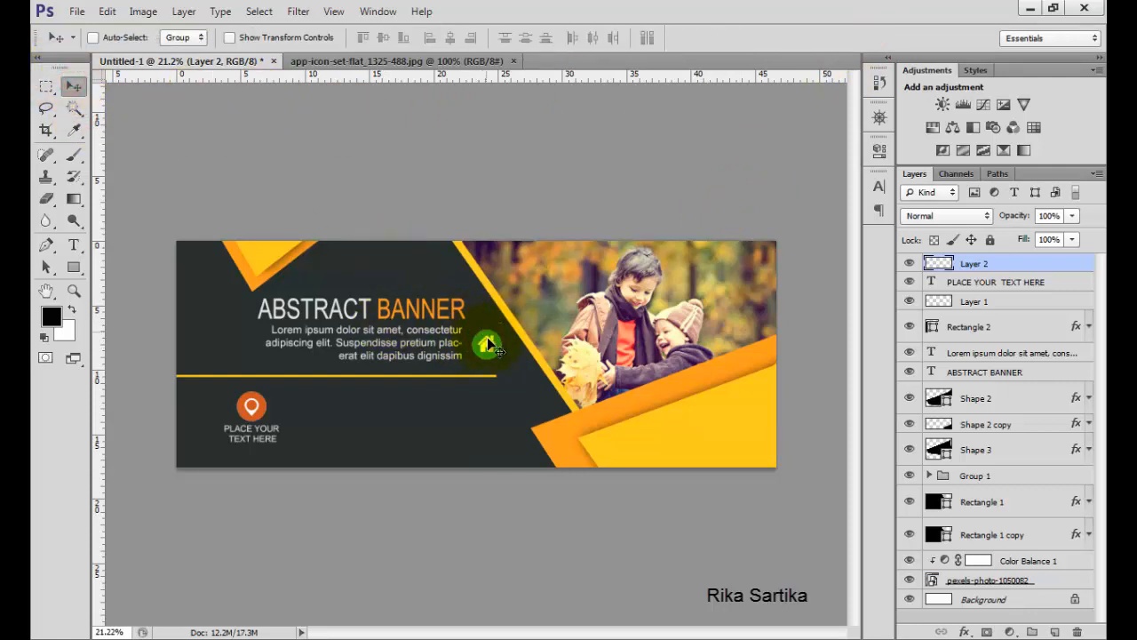
left_click_drag(488, 344, 345, 404)
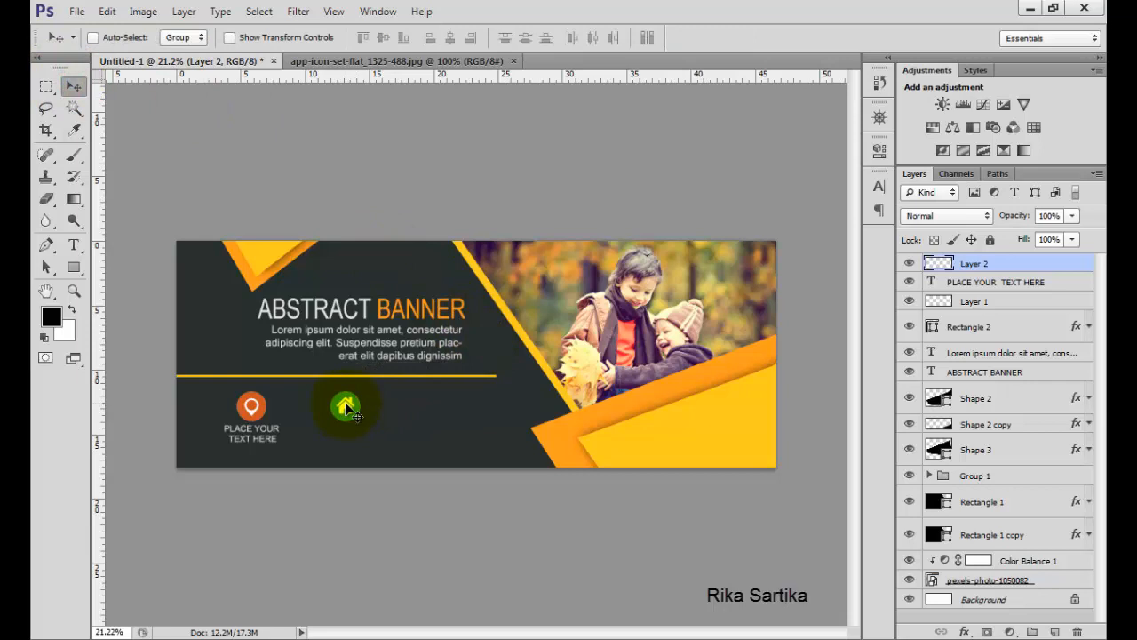
Duplicate the location text layer and move the copy beneath the house icon.
left_click(951, 284)
right_click(953, 282)
left_click(824, 51)
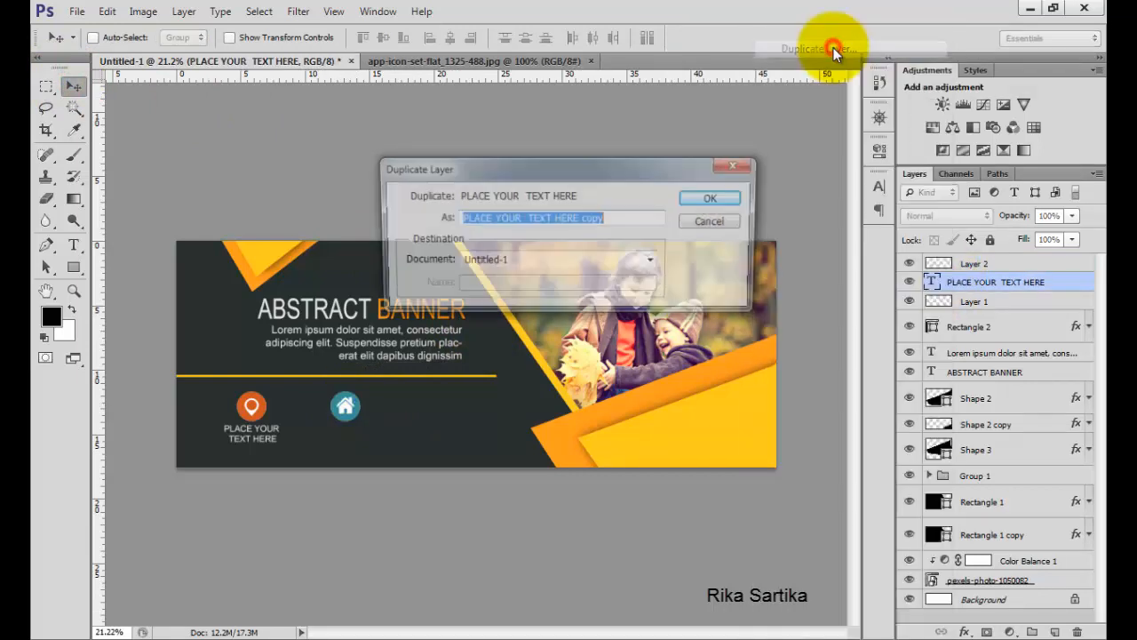
left_click(700, 199)
left_click_drag(255, 444, 348, 444)
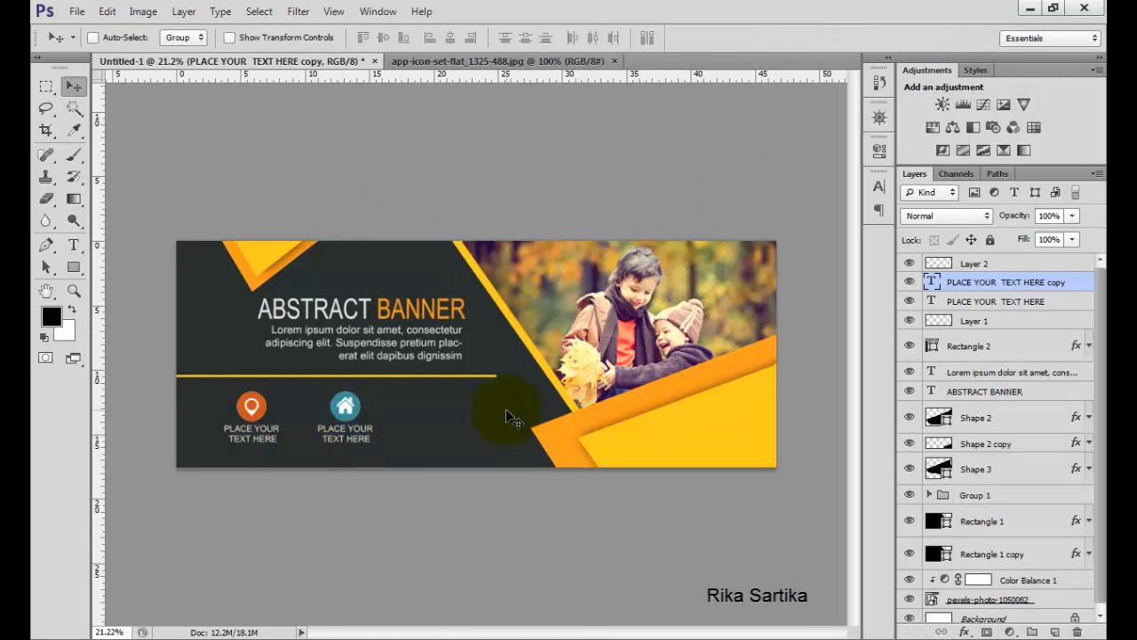
left_click(973, 265, "shift")
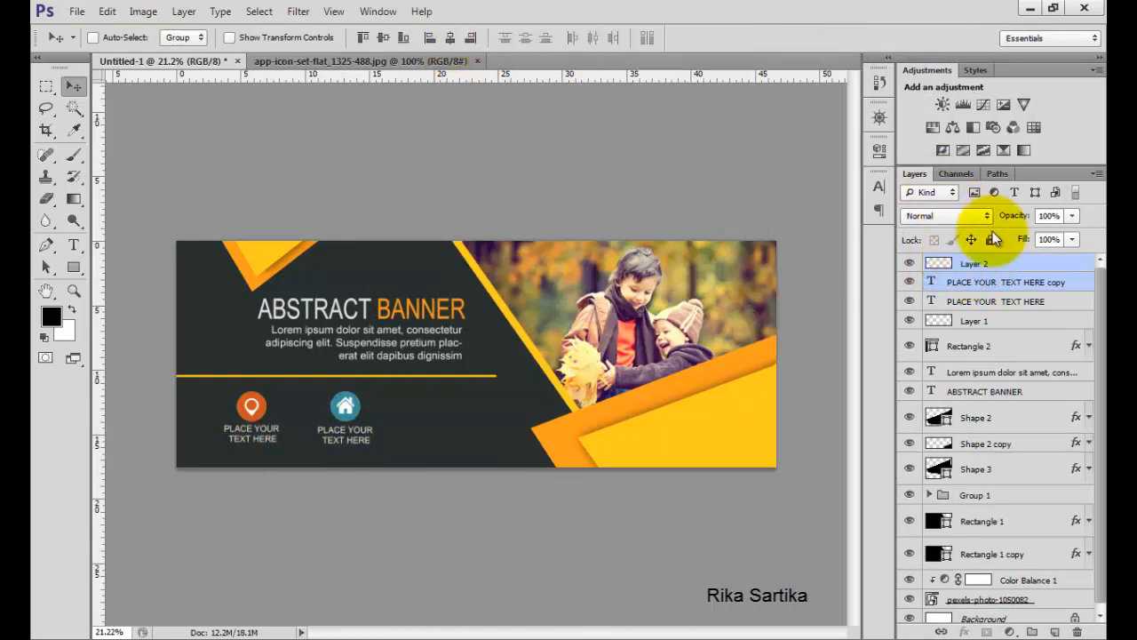
left_click(995, 263)
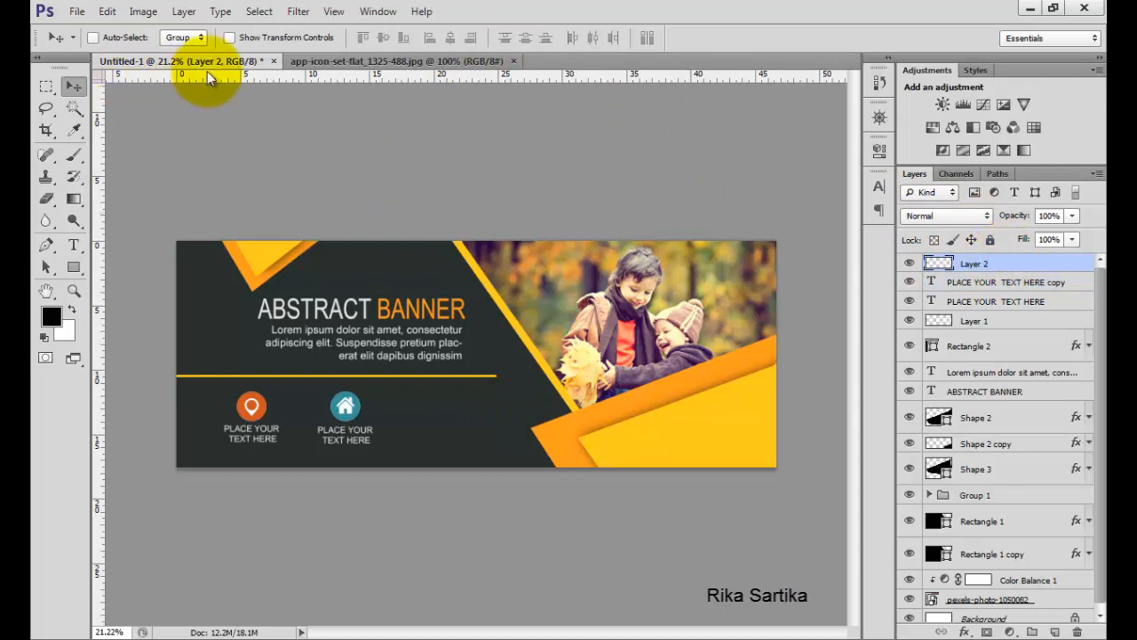
Marquee-select the orange Wi-Fi icon on the icon sheet and paste it into the banner.
left_click(356, 63)
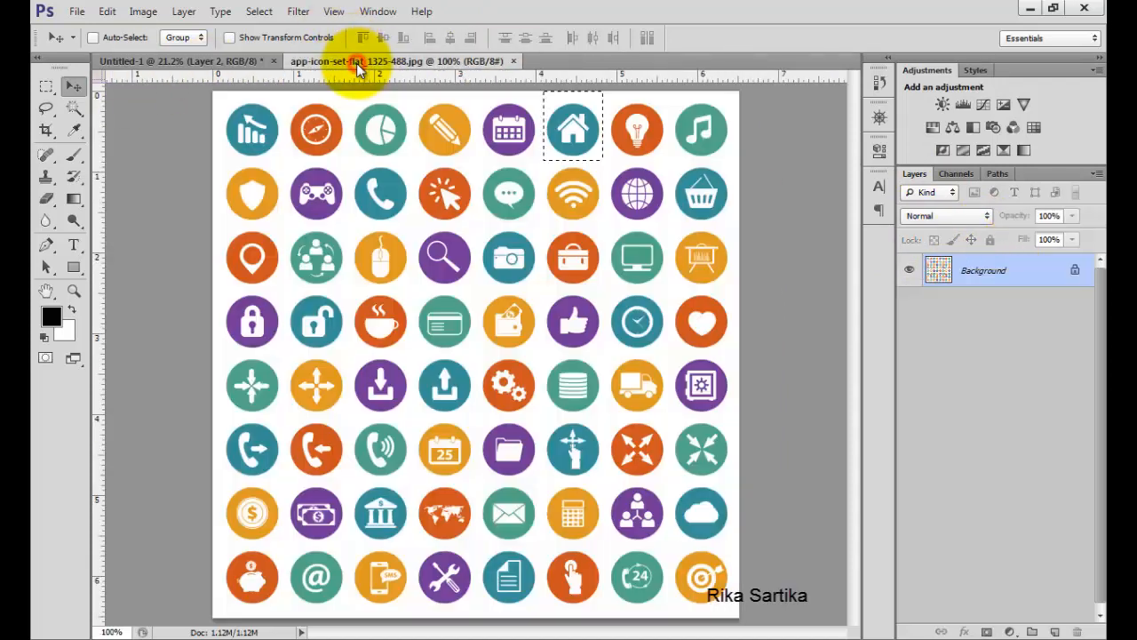
left_click(43, 83)
left_click(537, 167)
left_click_drag(543, 162, 604, 222)
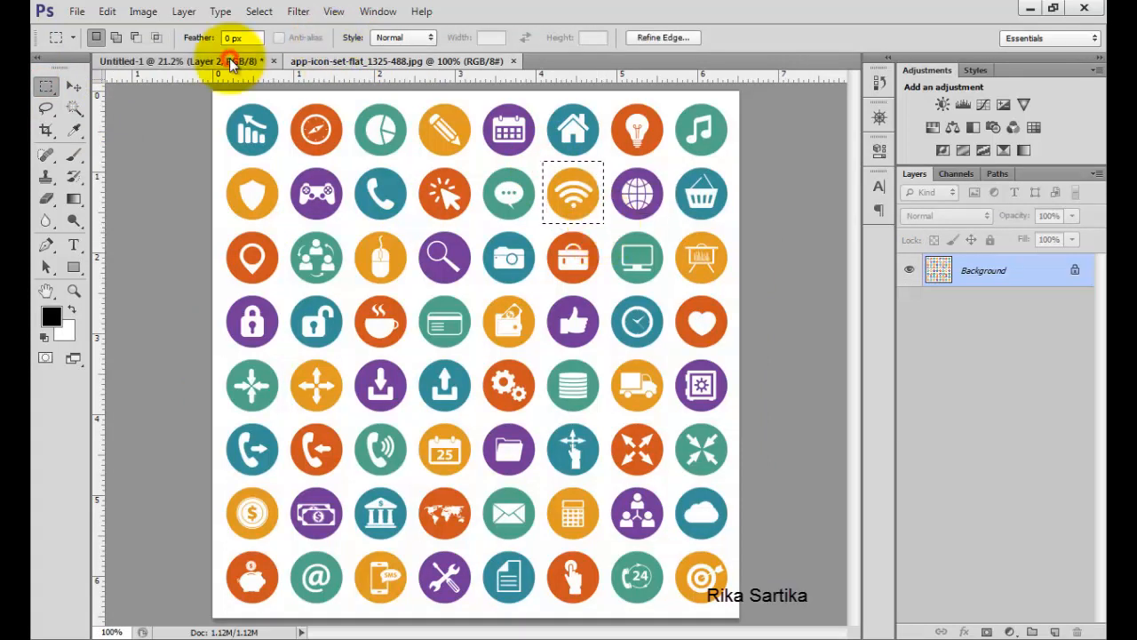
left_click(182, 60)
key("ctrl+v")
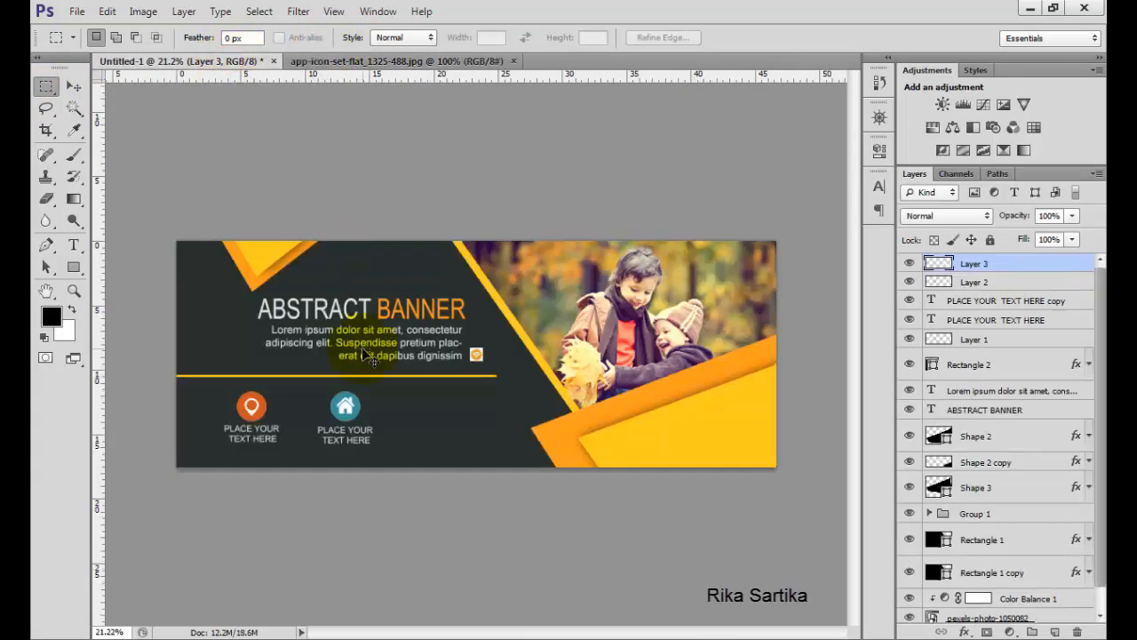
Scale up the pasted Wi-Fi icon with Free Transform and commit.
key("ctrl+t")
left_click_drag(491, 344, 506, 331)
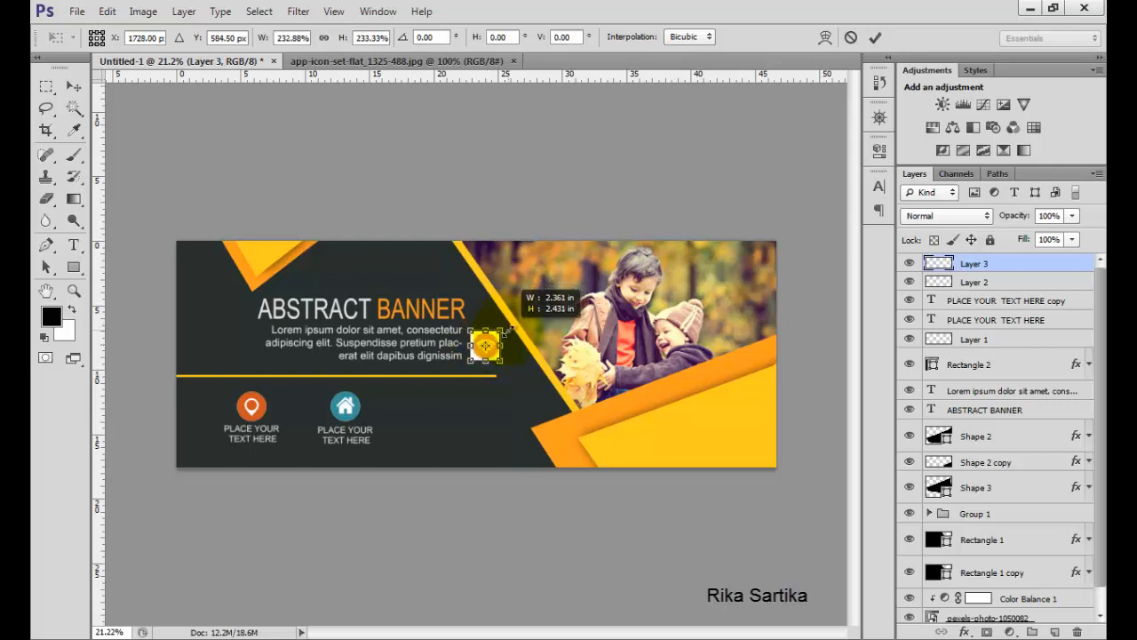
left_click(875, 38)
Remove the white background around the Wi-Fi icon with the Magic Wand Tool.
left_click(74, 106)
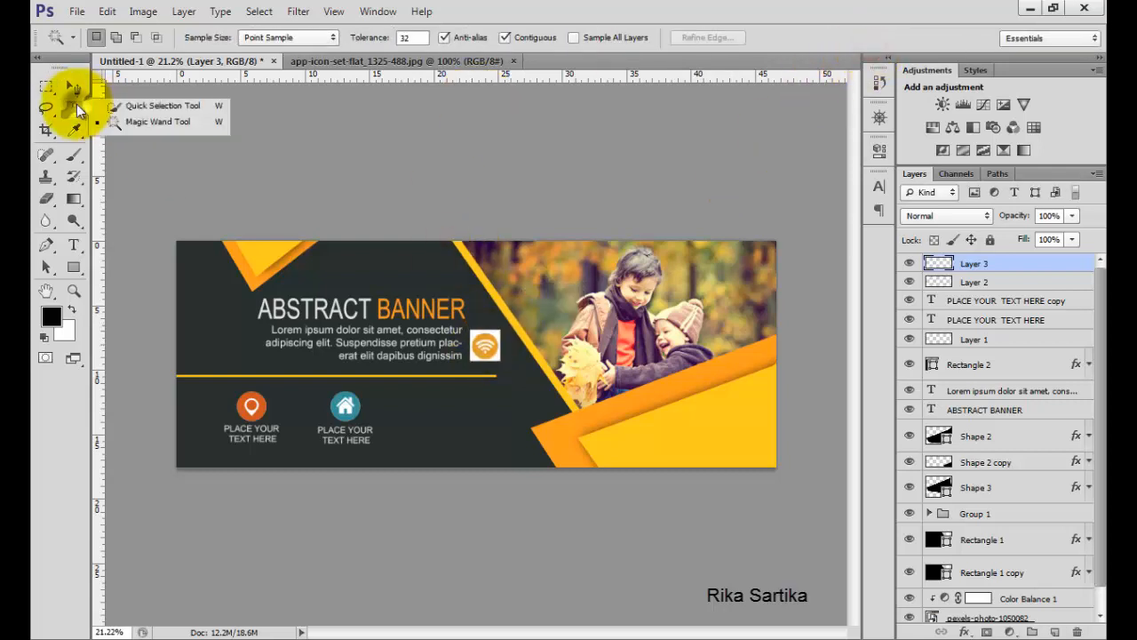
left_click(151, 125)
left_click(478, 336)
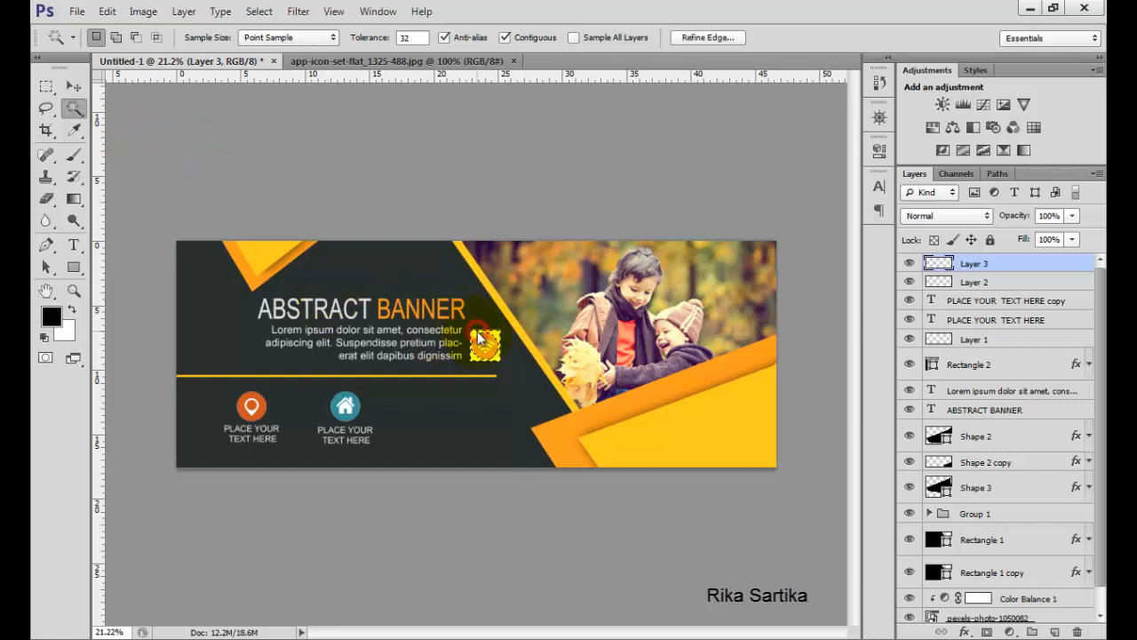
left_click(73, 87)
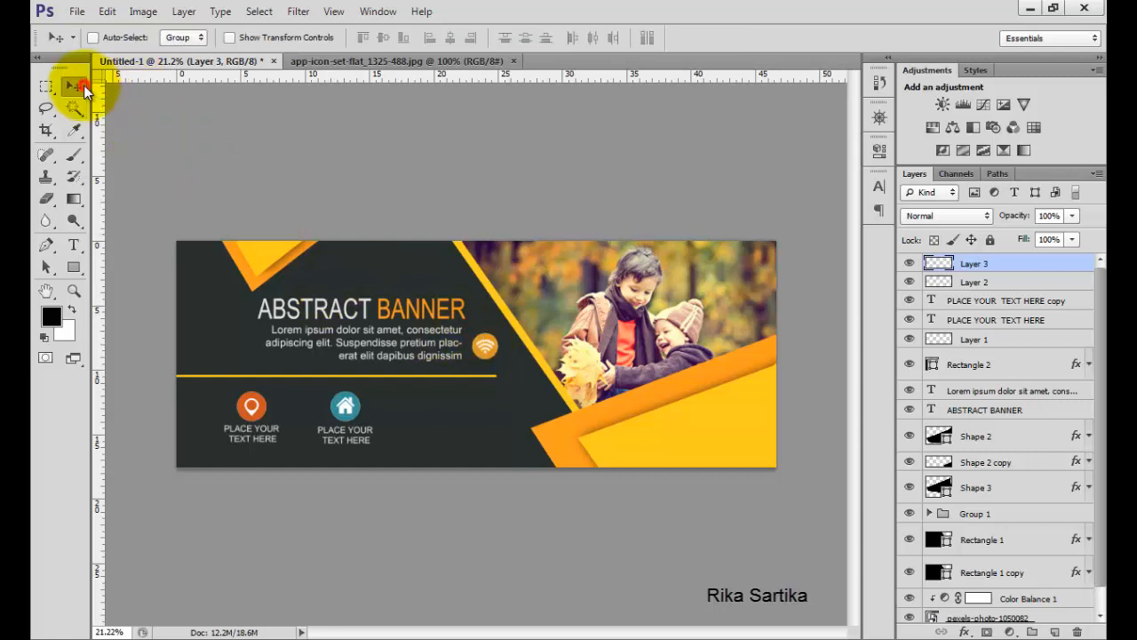
Move the Wi-Fi icon below the yellow line, to the right of the house icon.
left_click_drag(479, 342, 432, 389)
key("ctrl+t")
left_click(873, 37)
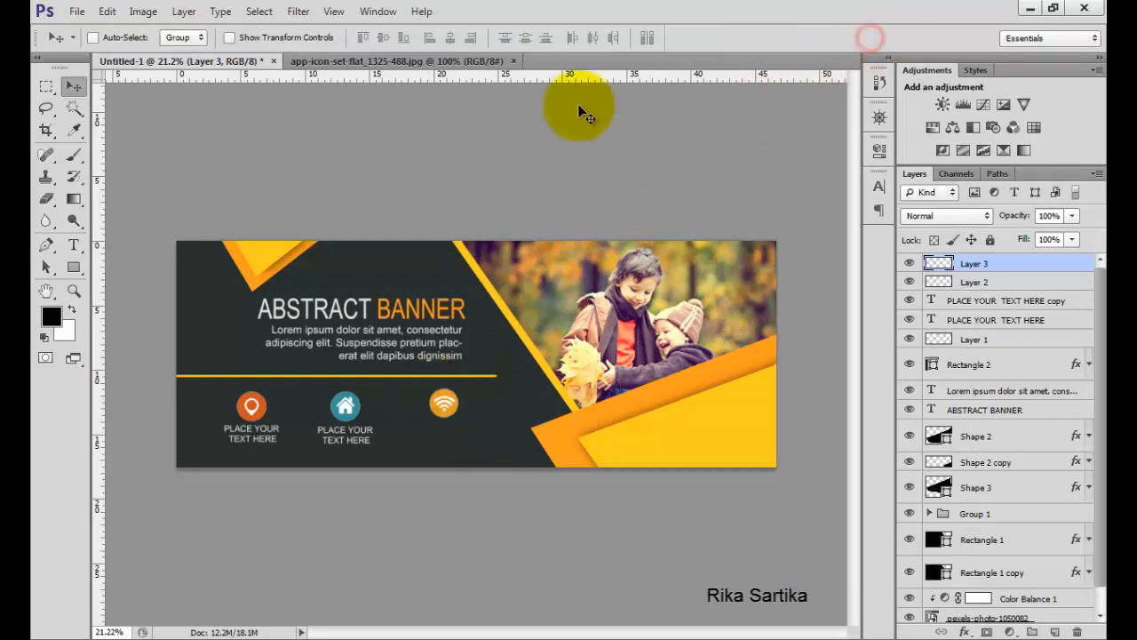
Duplicate the caption text layer and move the copy beneath the Wi-Fi icon.
left_click(1019, 300)
key("ctrl+j")
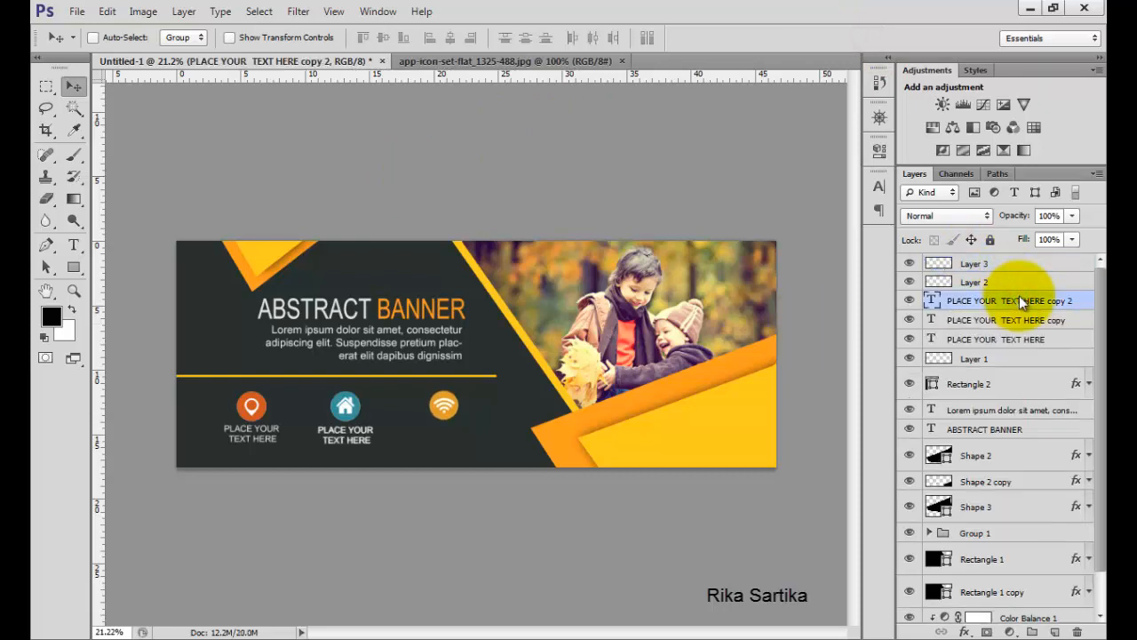
key("shift+Right")
key("shift+Right")
key("shift+Right")
key("shift+Right")
left_click_drag(372, 442, 464, 443)
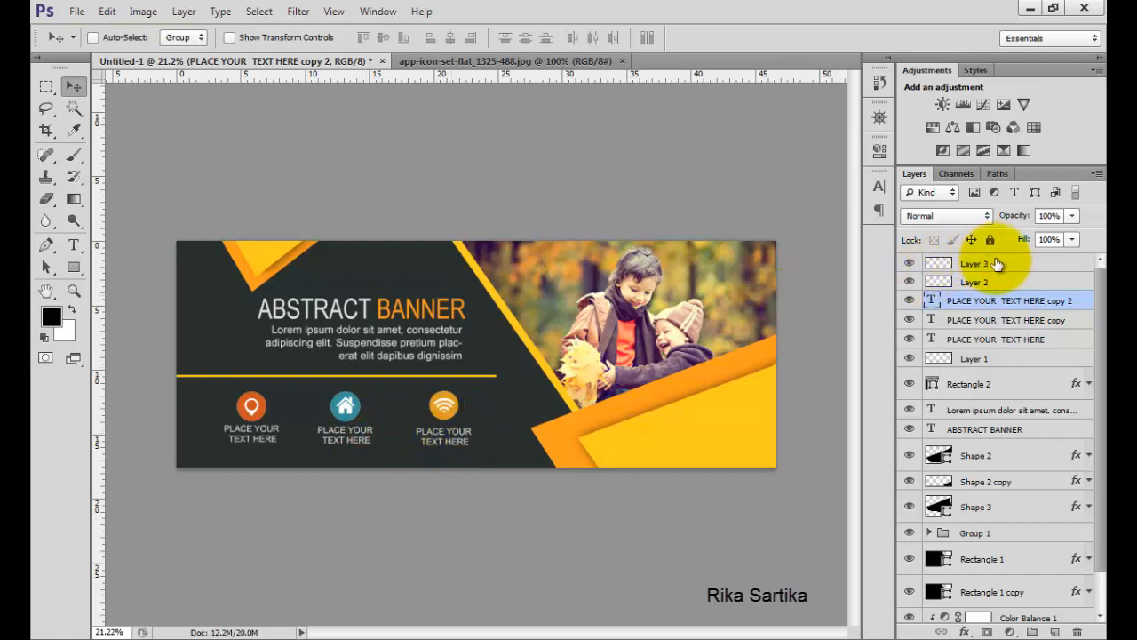
left_click(993, 262, "ctrl")
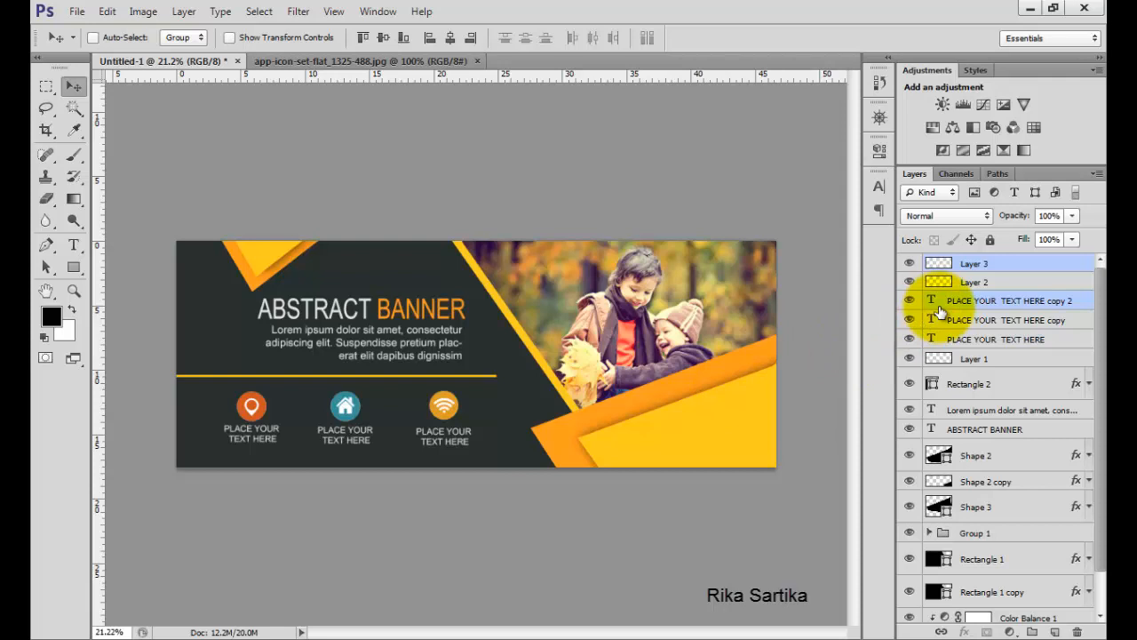
left_click(977, 281)
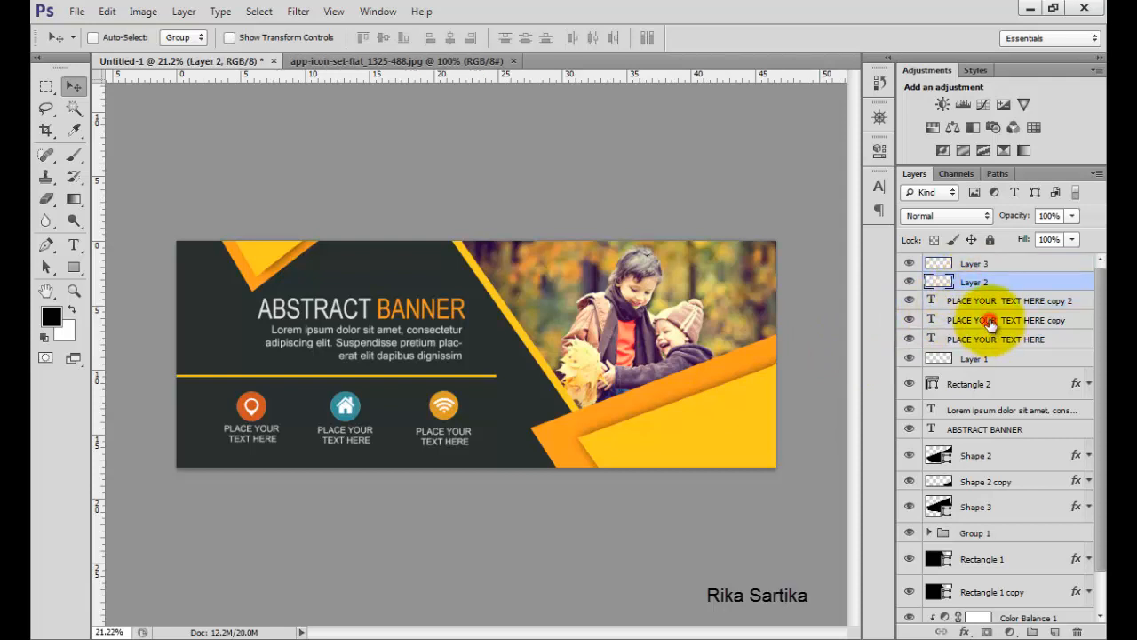
left_click(991, 320, "ctrl")
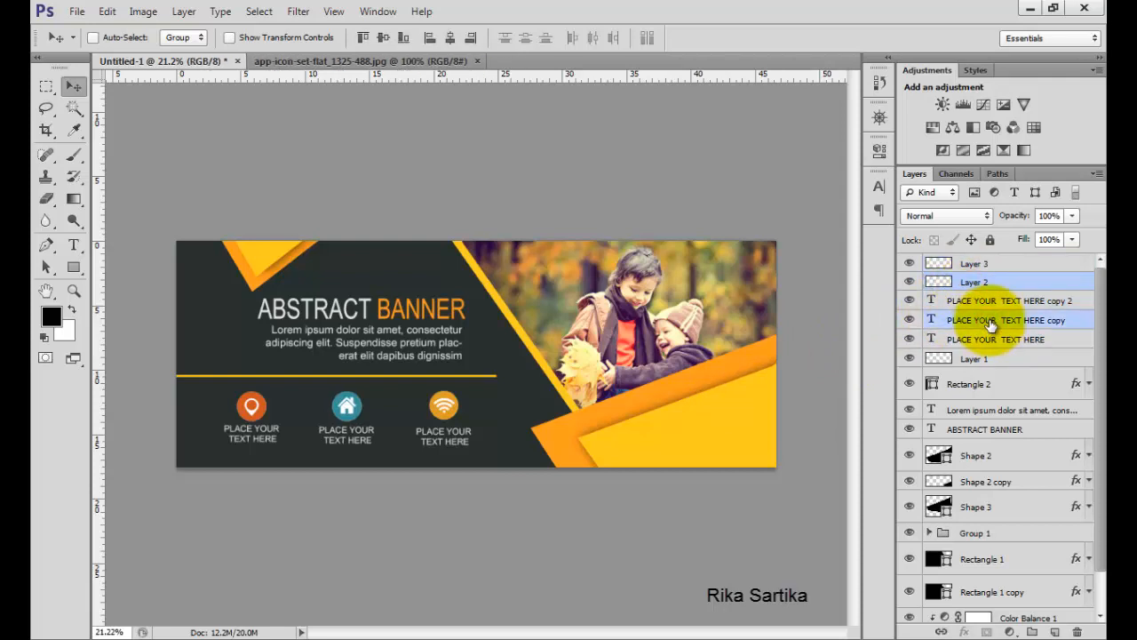
left_click(1008, 263)
Draw a vertical white 5 px line with the Line Tool between the pin and house icons.
left_click_drag(78, 280, 151, 327)
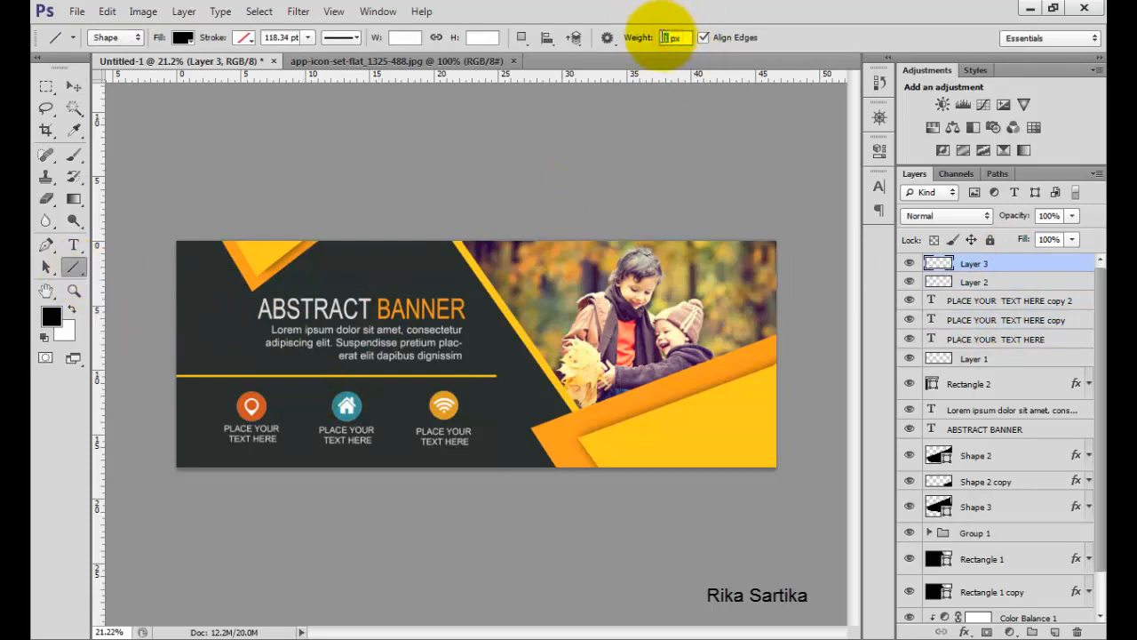
type("15")
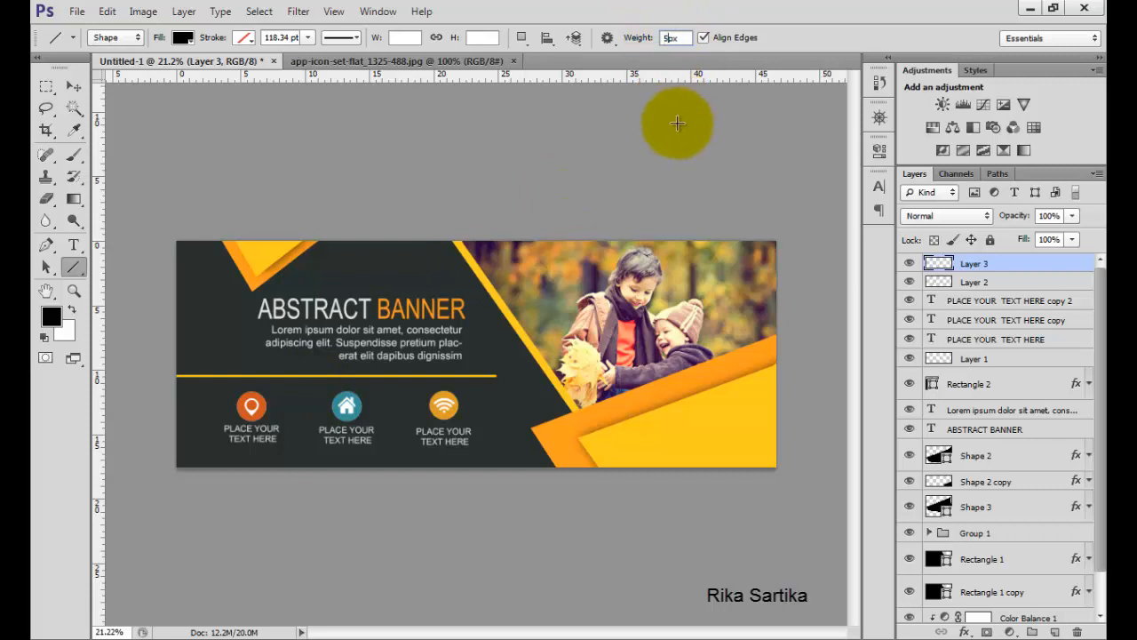
key("Return")
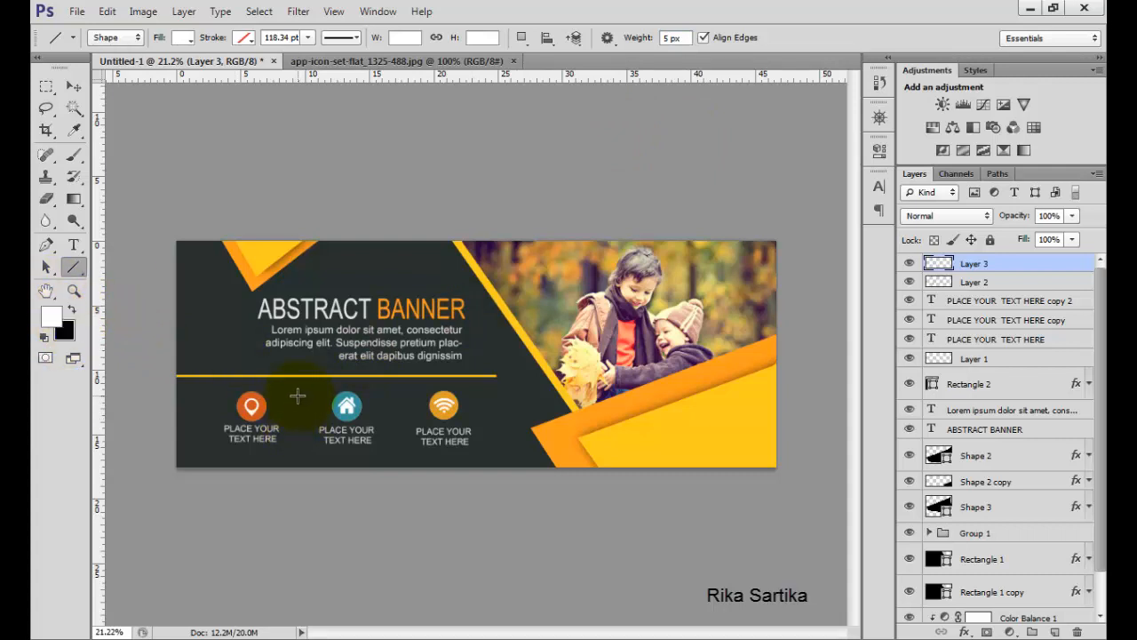
left_click_drag(297, 396, 298, 441)
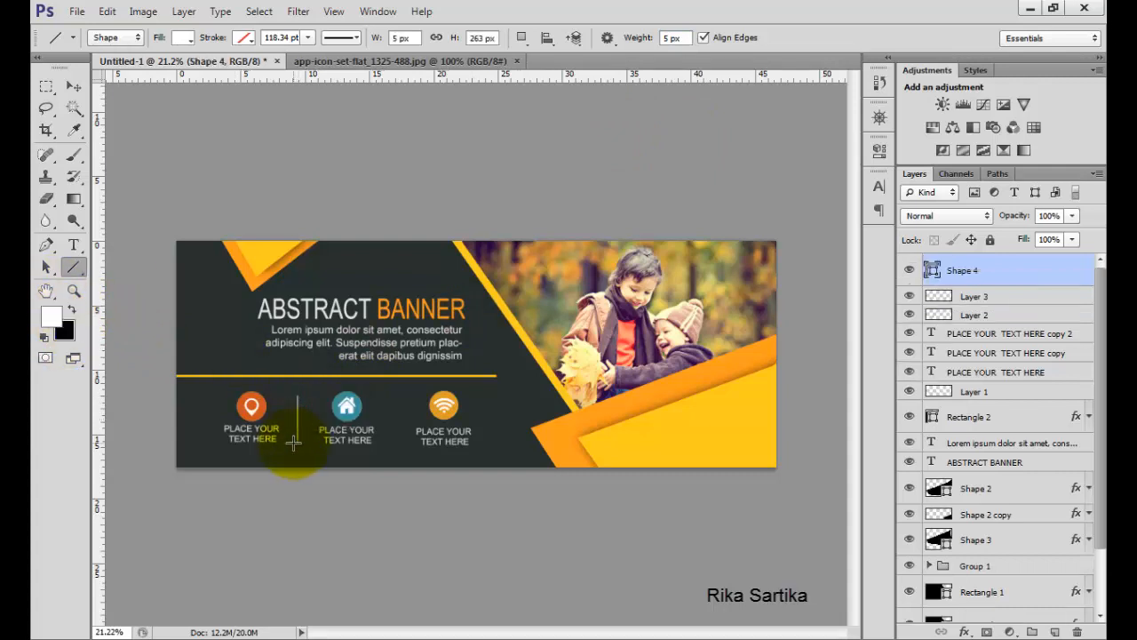
Duplicate the vertical line and move the copy between the house and Wi-Fi icons.
left_click(980, 298)
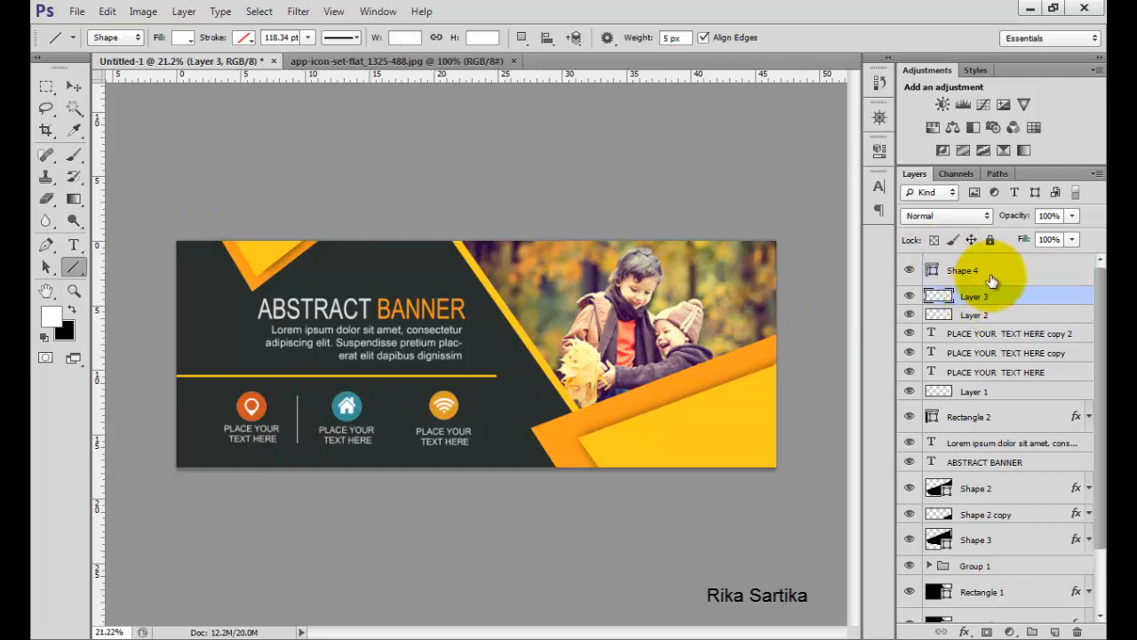
left_click(993, 280)
key("ctrl+j")
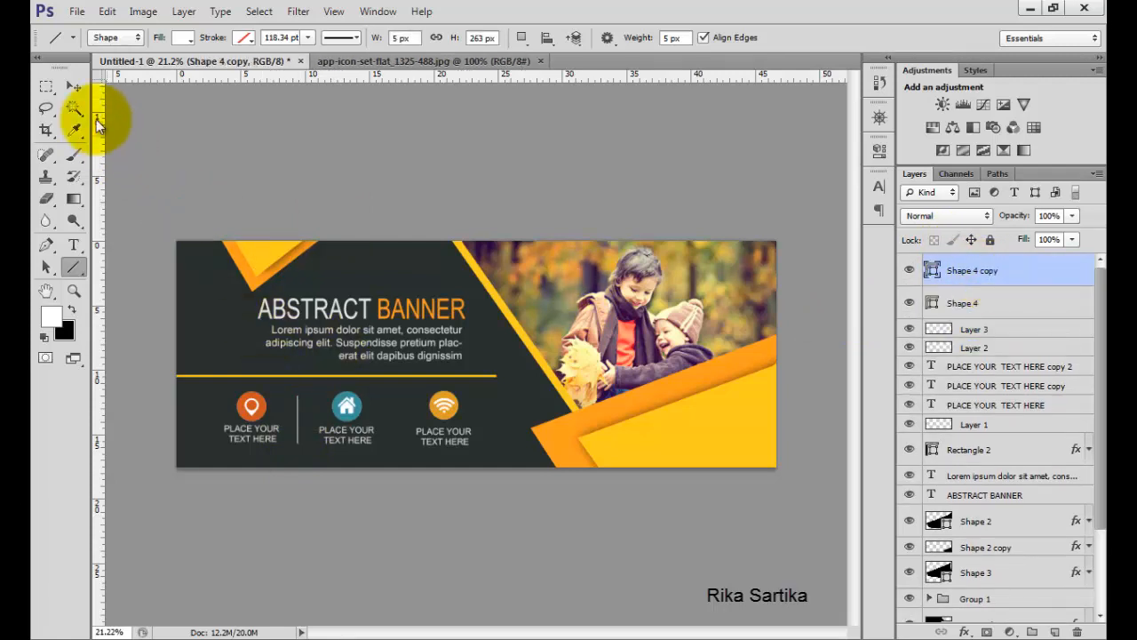
left_click(74, 86)
left_click_drag(300, 411, 404, 419)
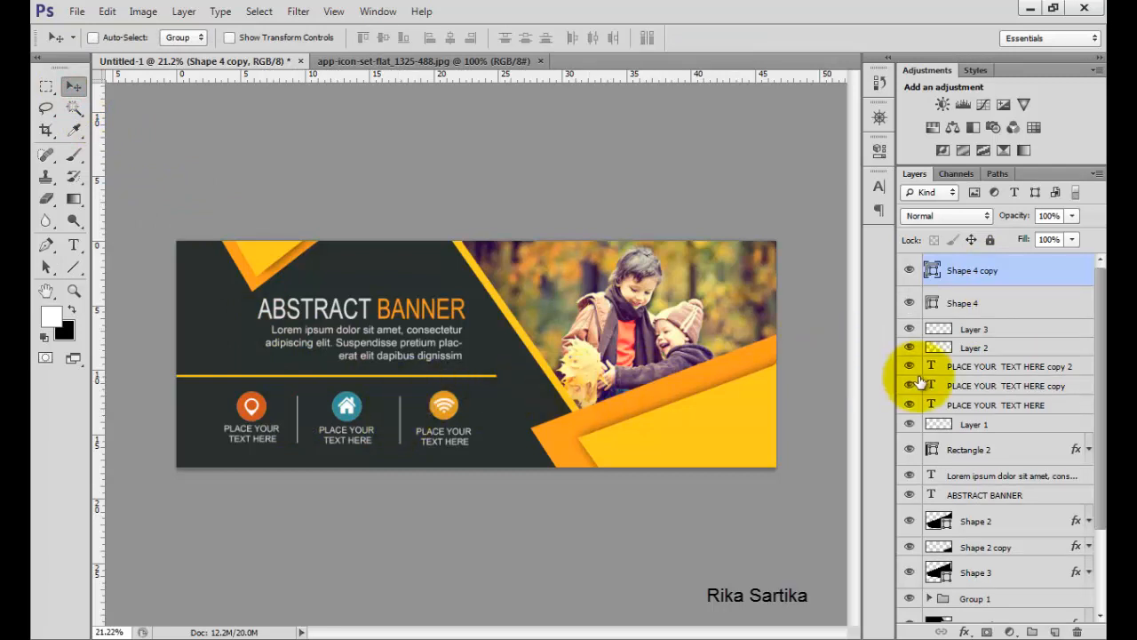
Group all icon, caption and divider layers from Shape 4 copy down to Layer 1.
left_click(908, 424)
left_click(909, 424)
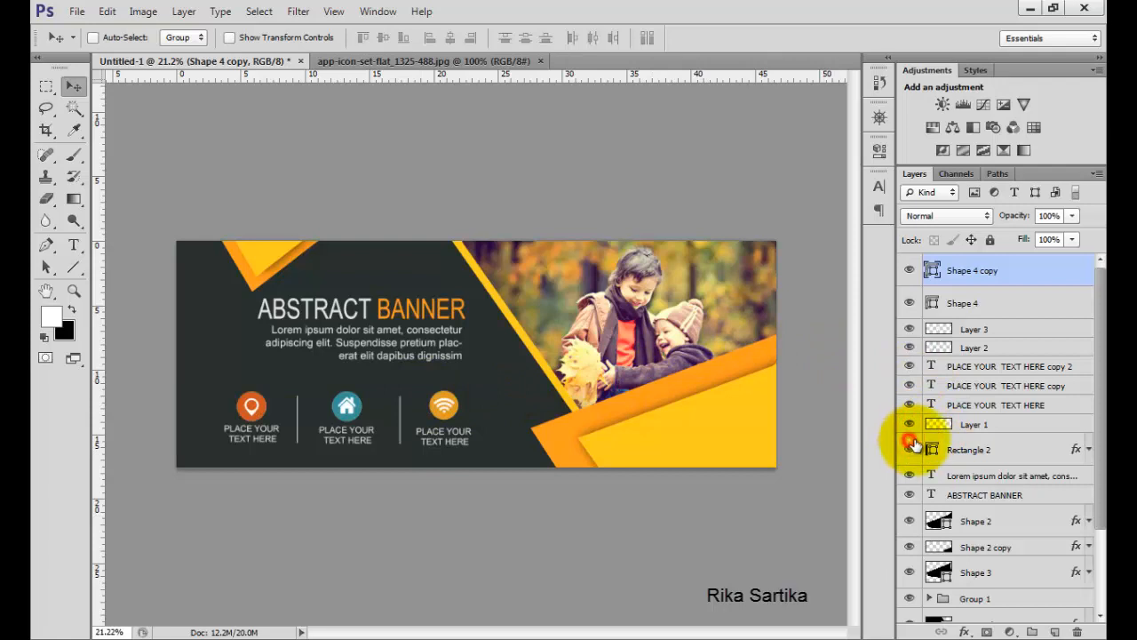
left_click(989, 425, "shift")
key("ctrl+g")
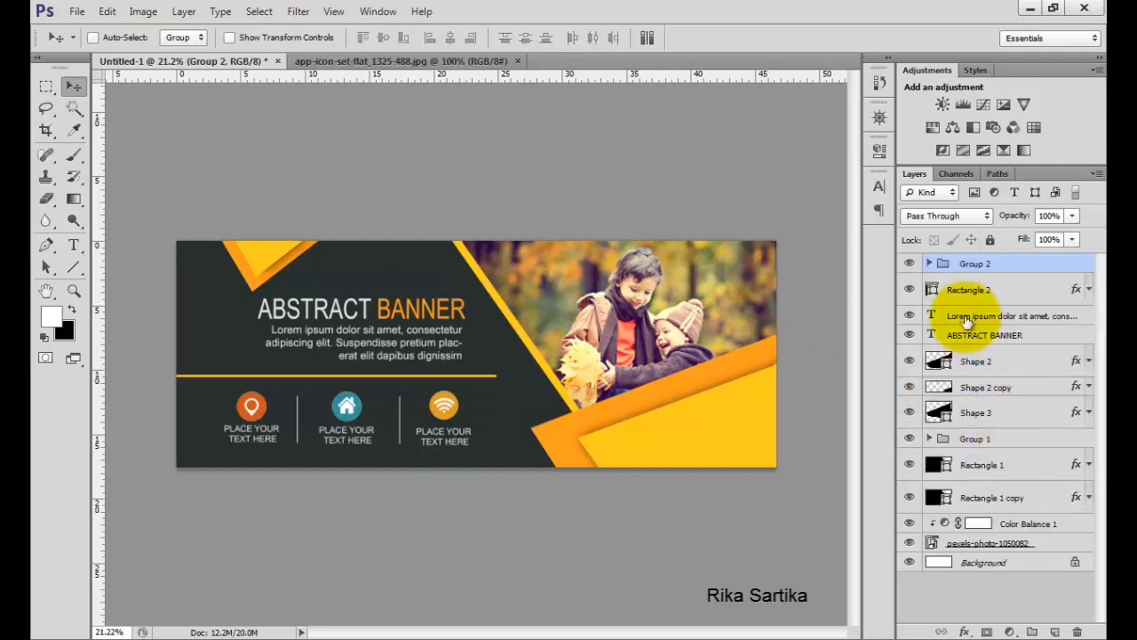